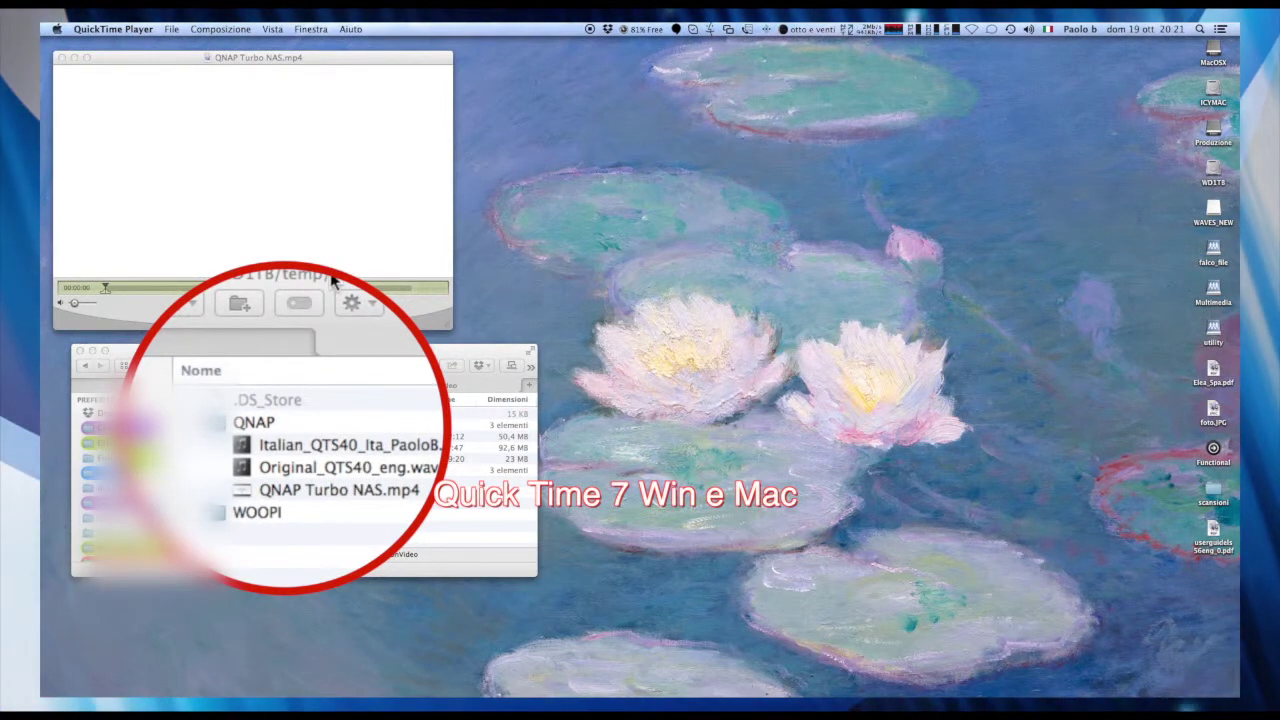
Step: Show the movie inspector for QNAP Turbo NAS.mp4 and play the video
key("super+i")
left_click(254, 311)
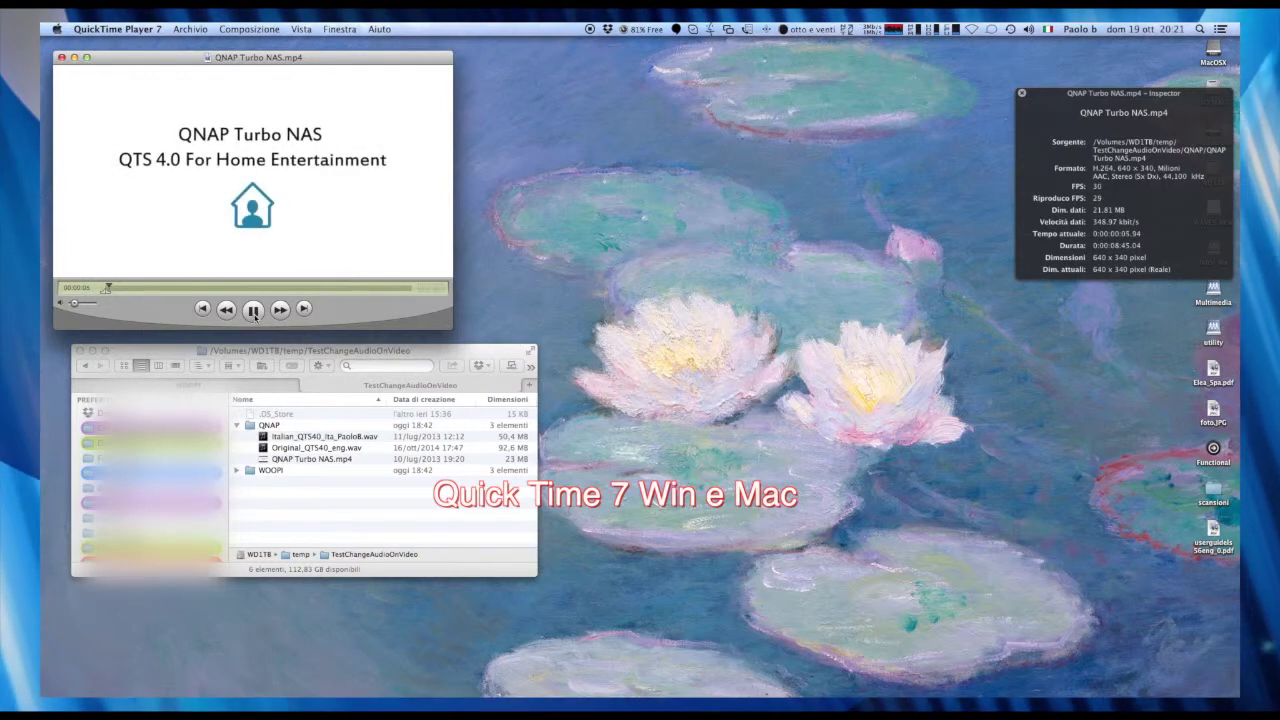
Step: Listen to the beginnings of Original_QTS40_eng.wav and the Italian WAV recording in TwistedWave, closing the files when done
left_click(314, 448)
double_click(314, 448)
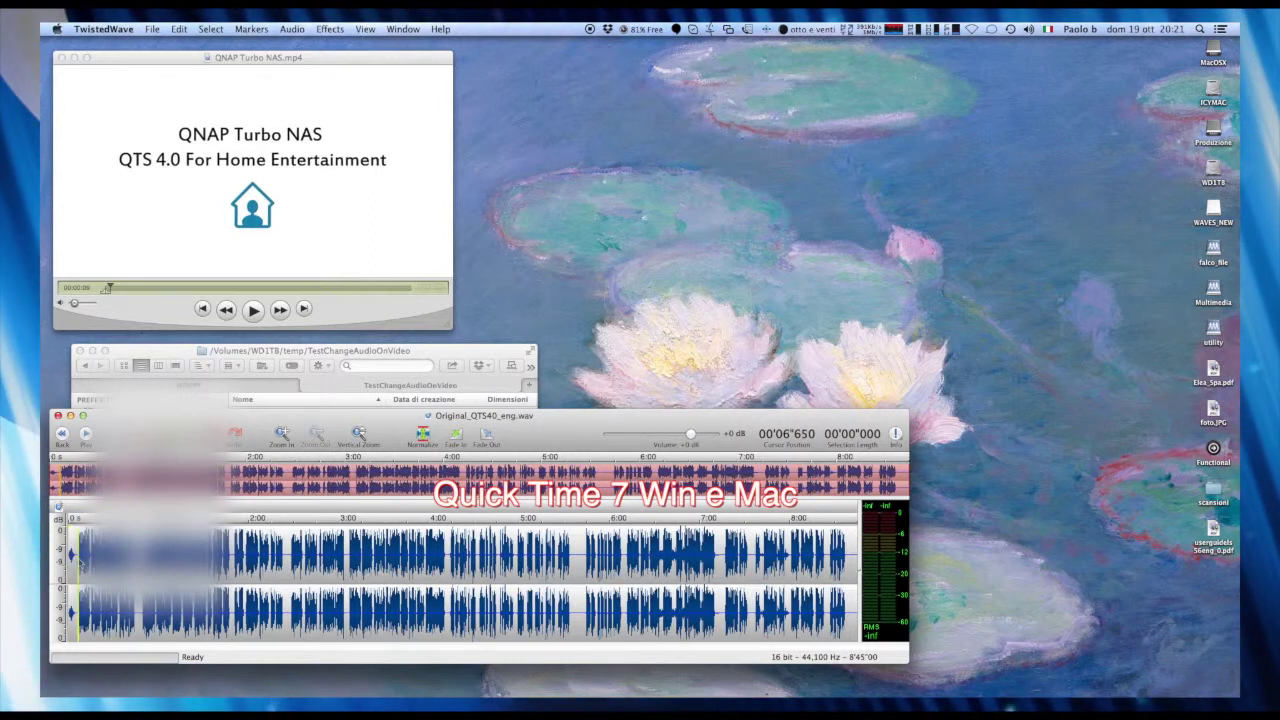
key("space")
key("super+grave")
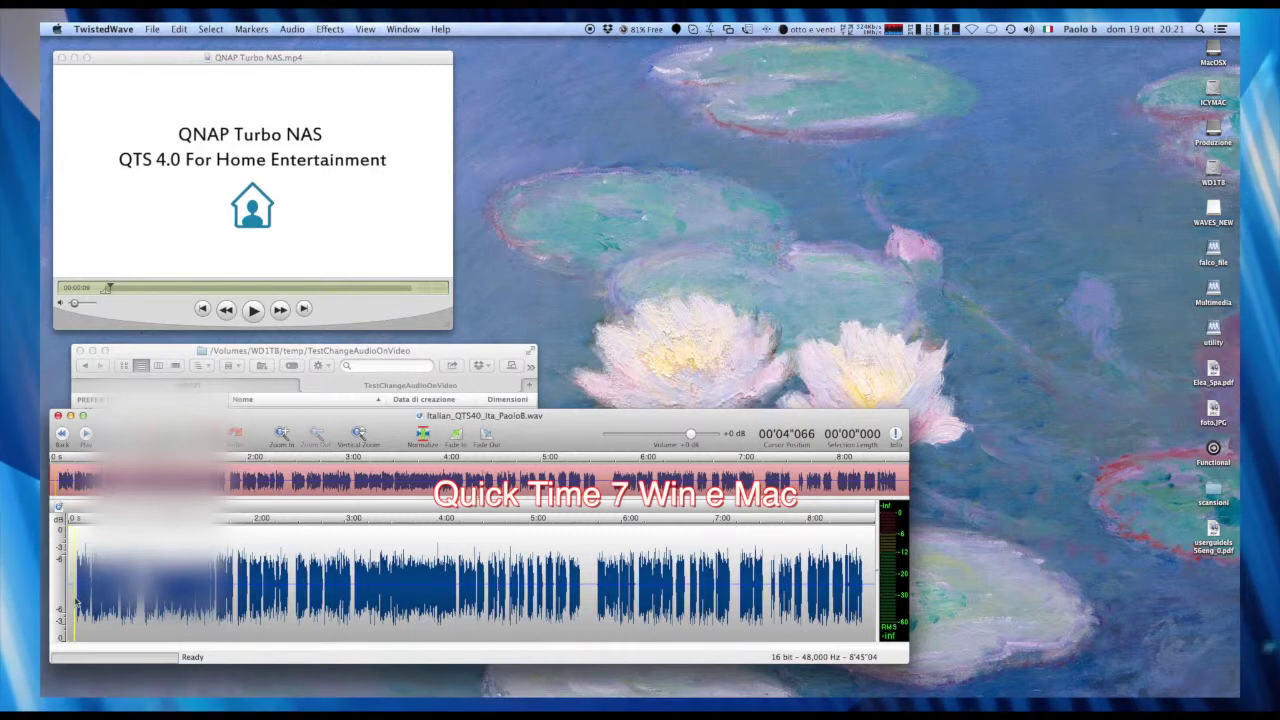
key("space")
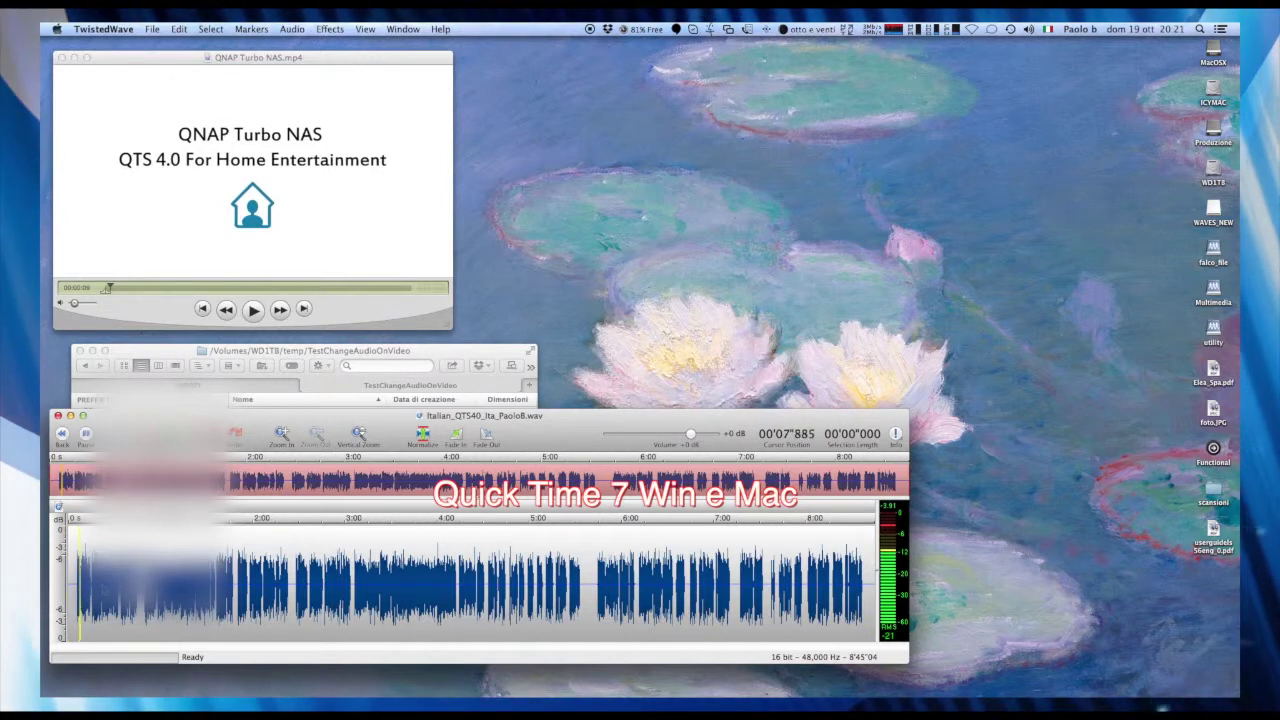
left_click(56, 415)
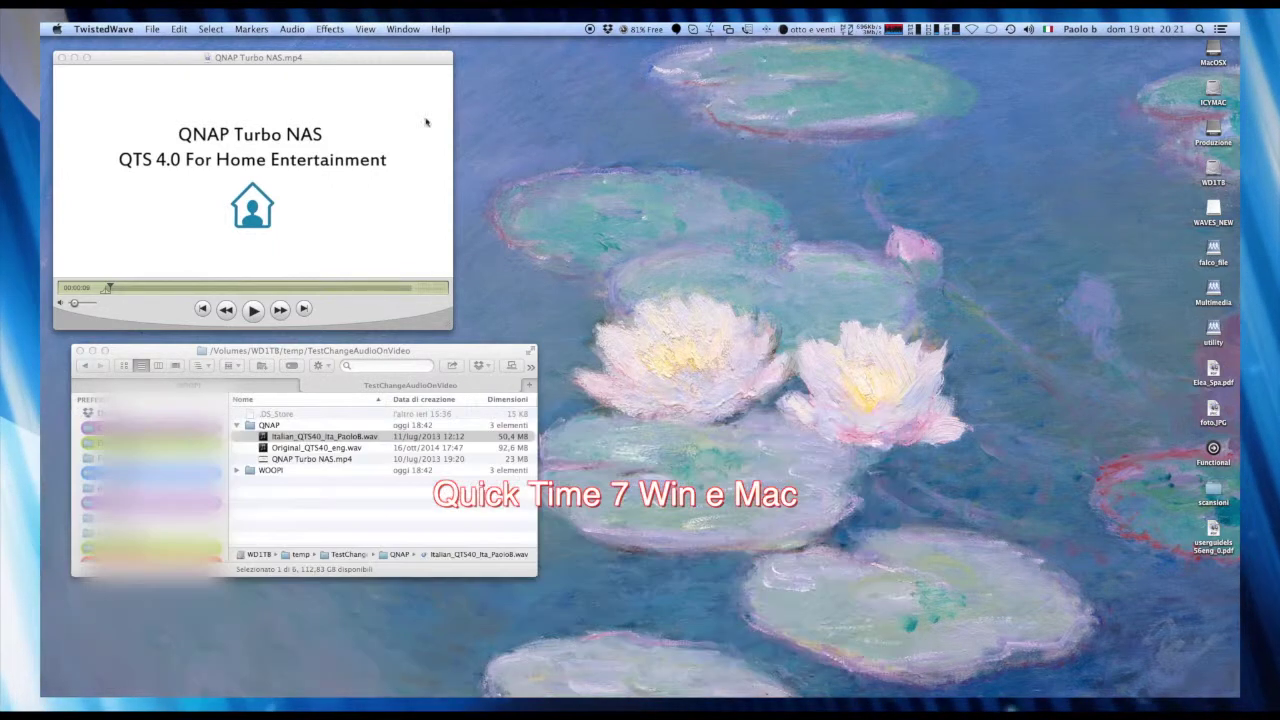
Step: Switch to QuickTime Player 7 and show the movie properties of QNAP Turbo NAS.mp4
left_click(429, 120)
left_click(339, 29)
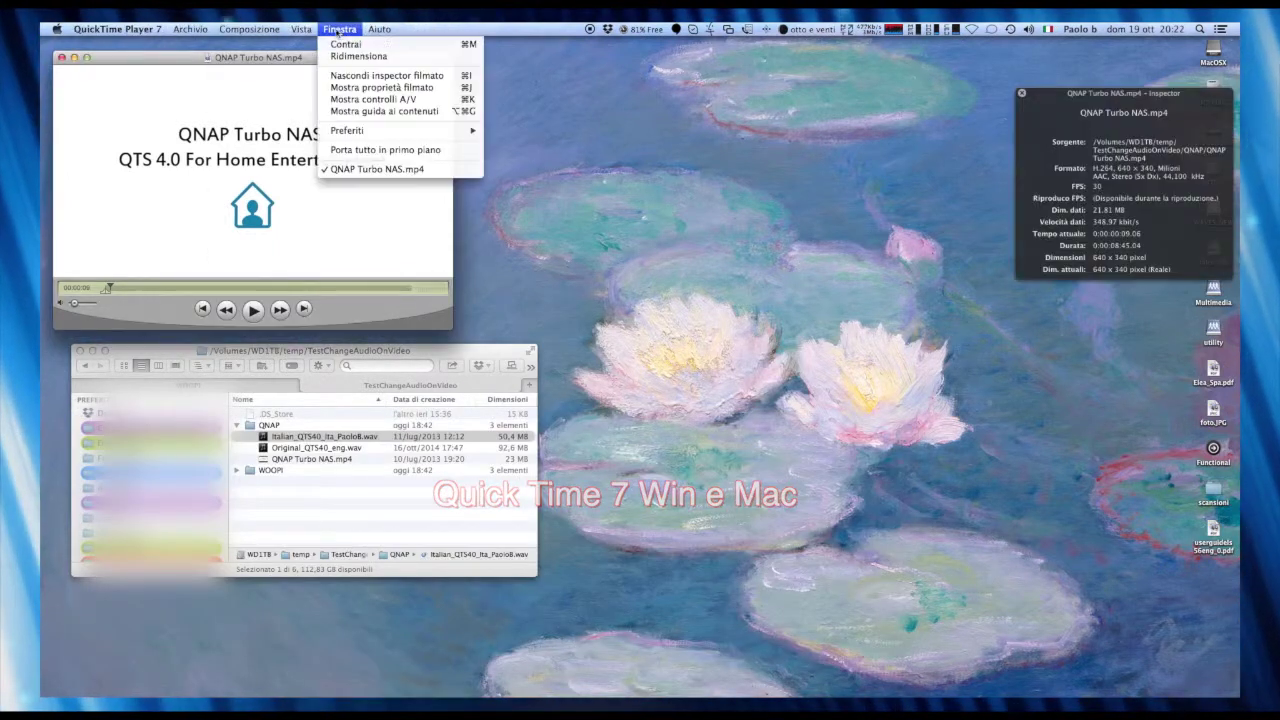
left_click(360, 88)
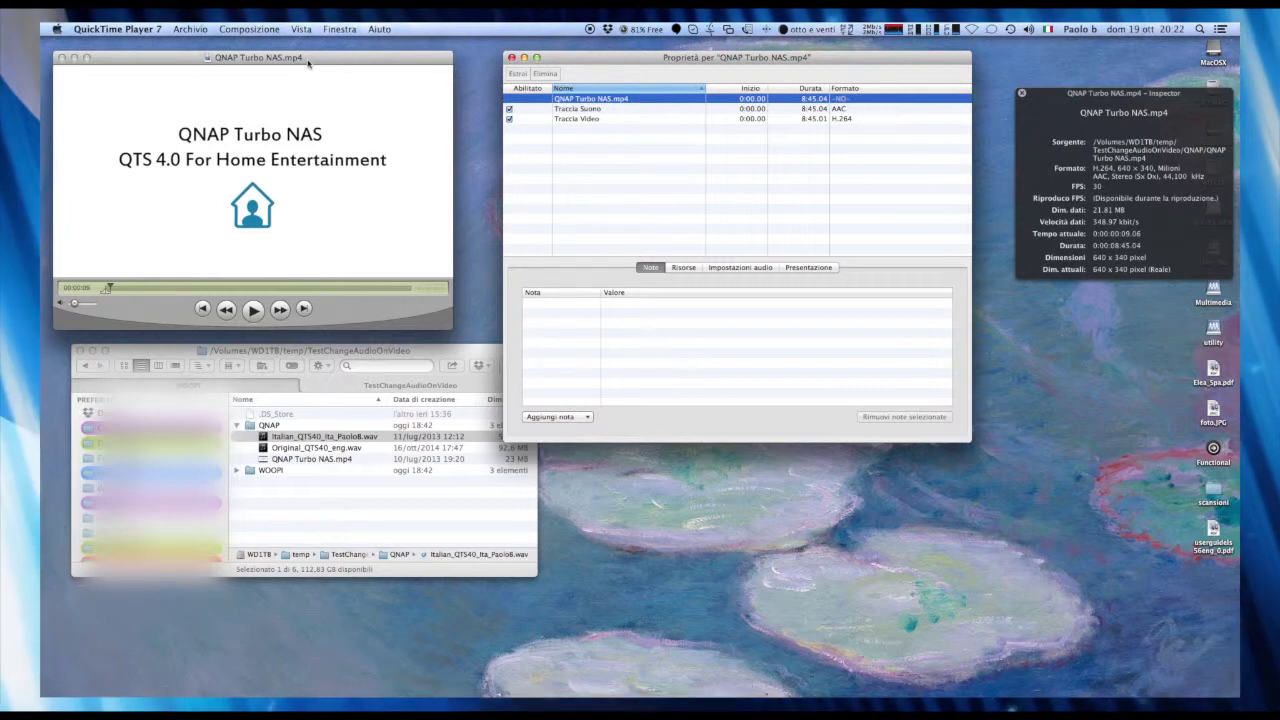
Step: Disable the Traccia Suono track of QNAP Turbo NAS.mp4 and play the movie without it
left_click(594, 109)
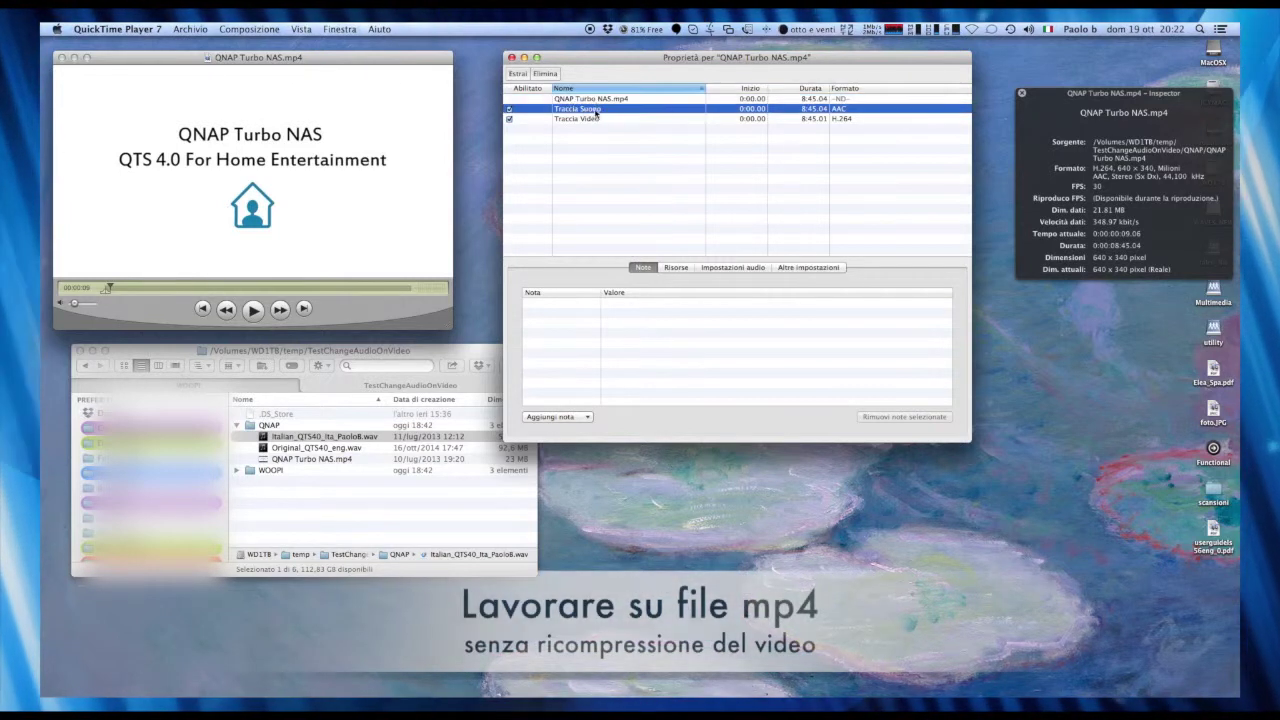
left_click(509, 109)
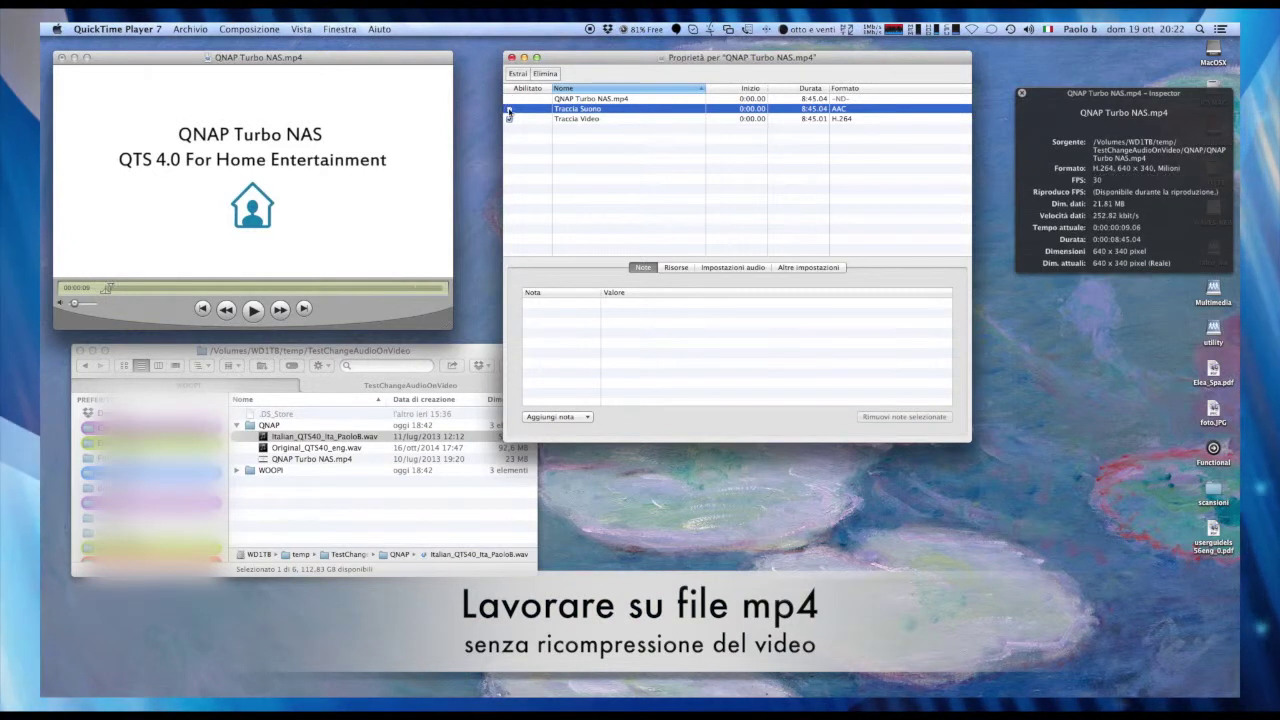
left_click(224, 317)
key("space")
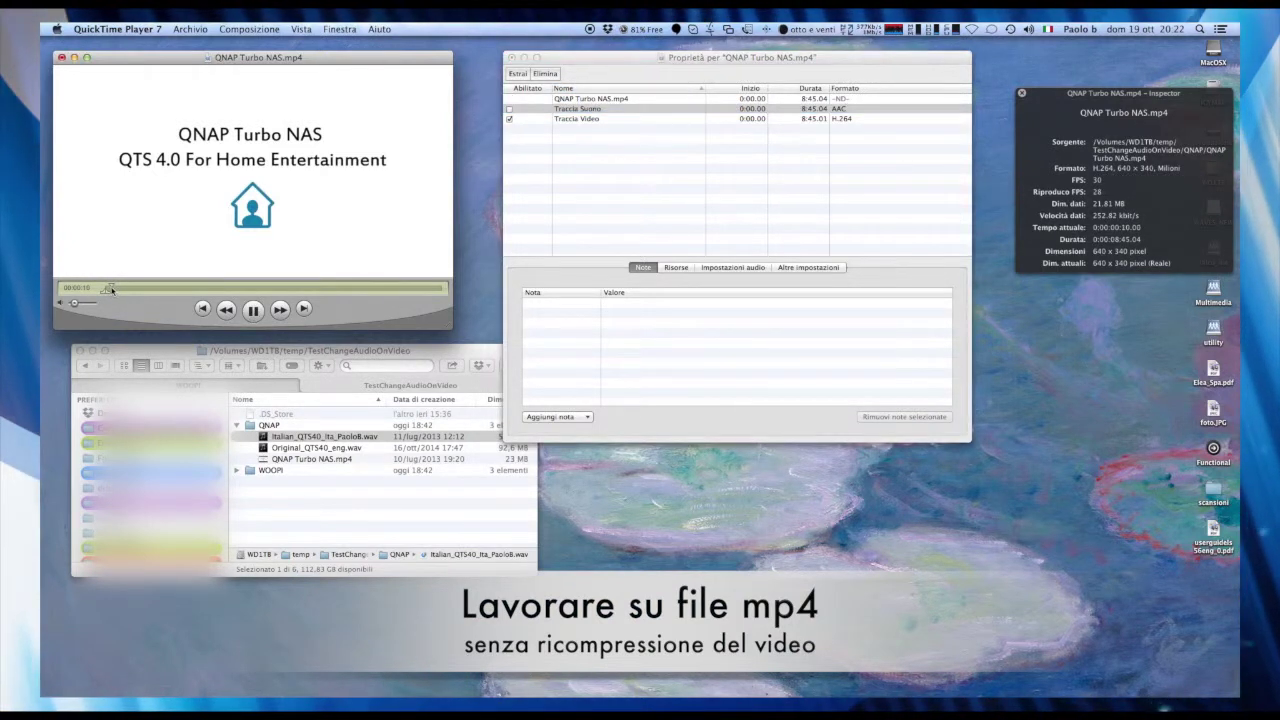
Step: Toggle the Traccia Suono and Traccia Video tracks during playback to compare their effect, pausing the movie with only the video track enabled
left_click(522, 110)
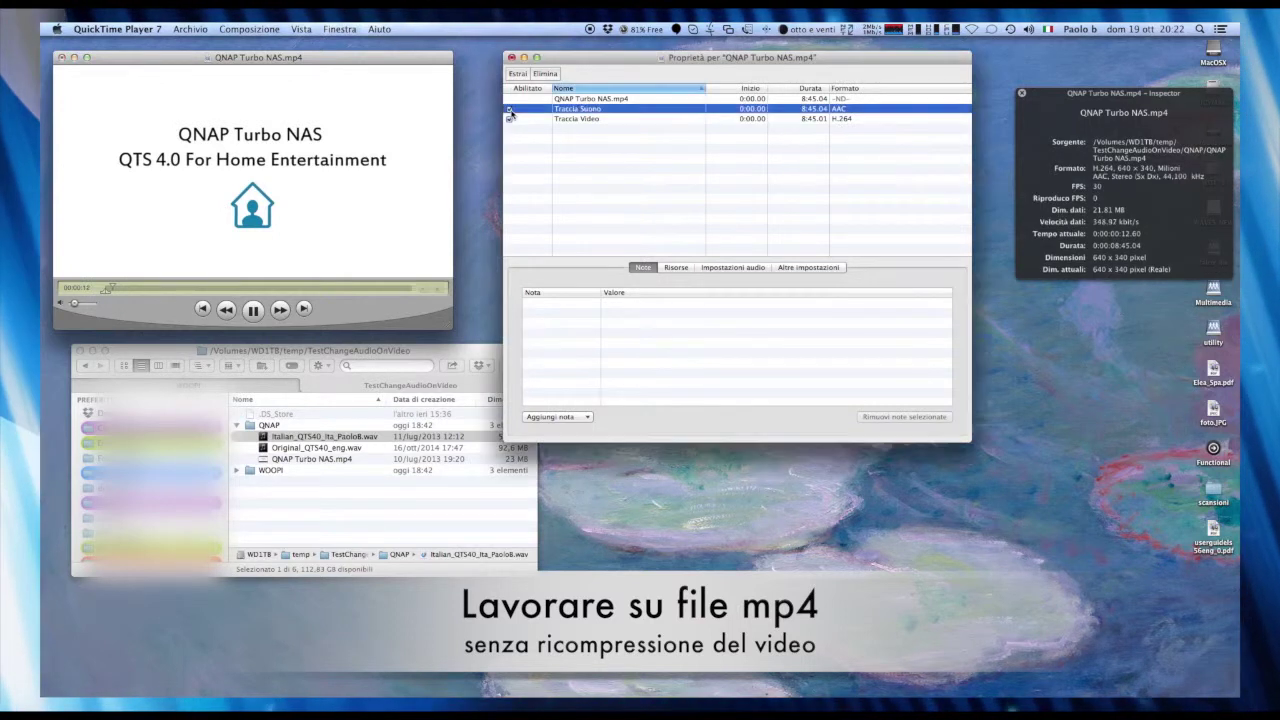
left_click(509, 119)
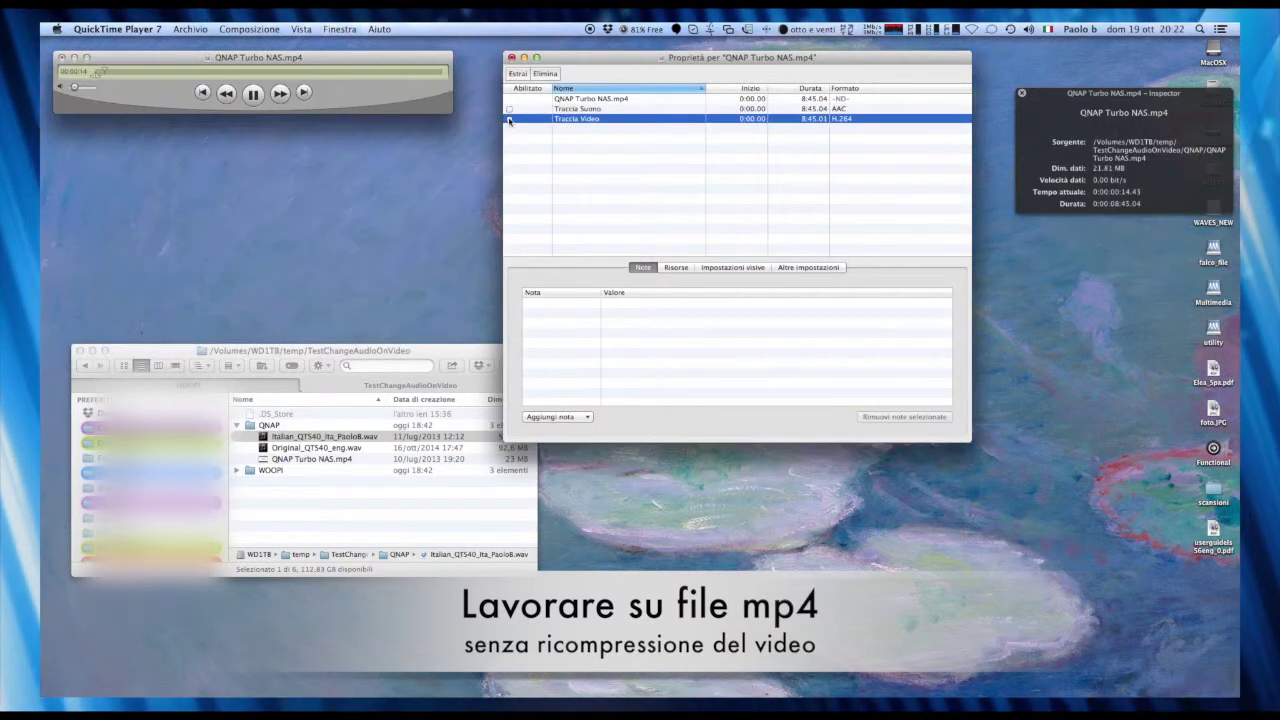
left_click(509, 109)
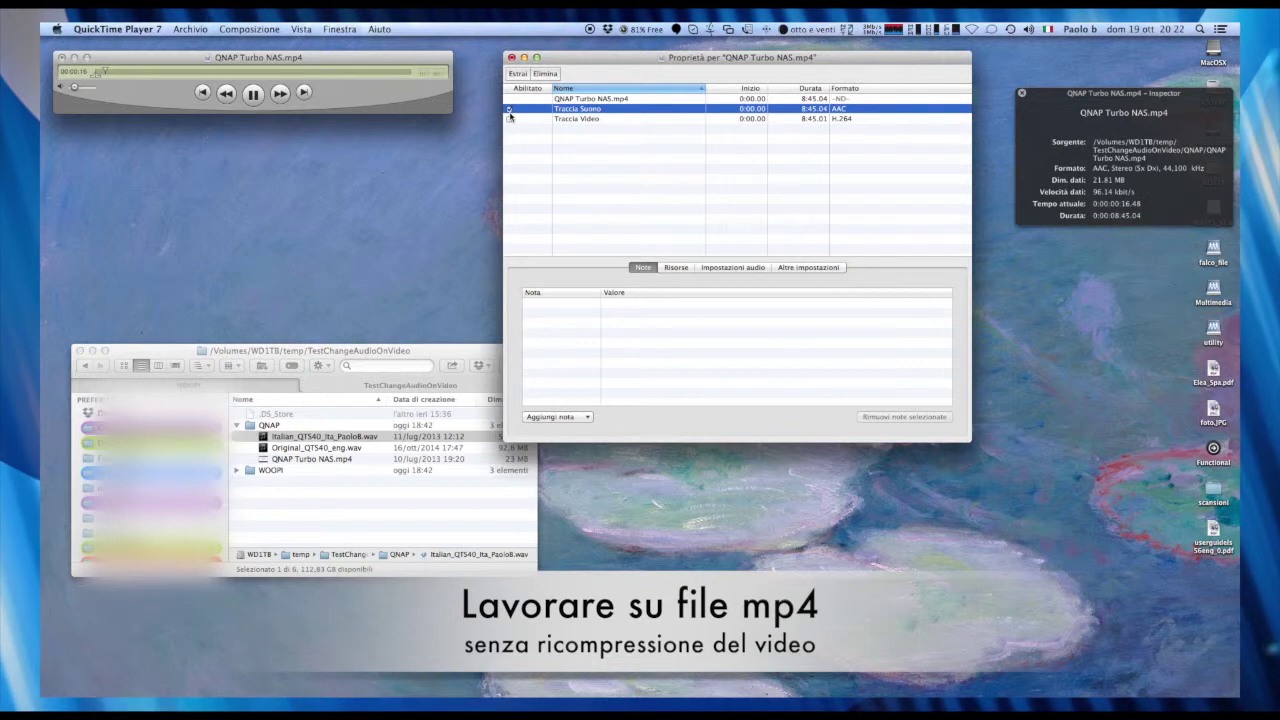
left_click(509, 119)
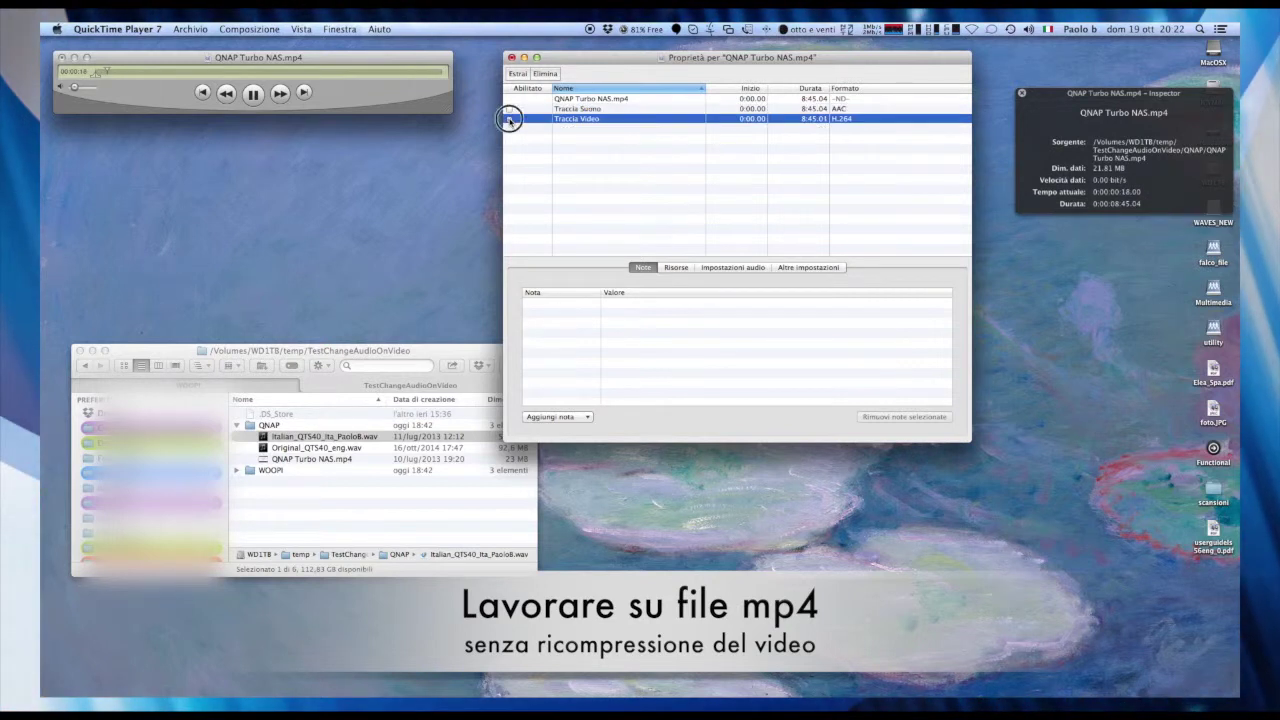
left_click(255, 311)
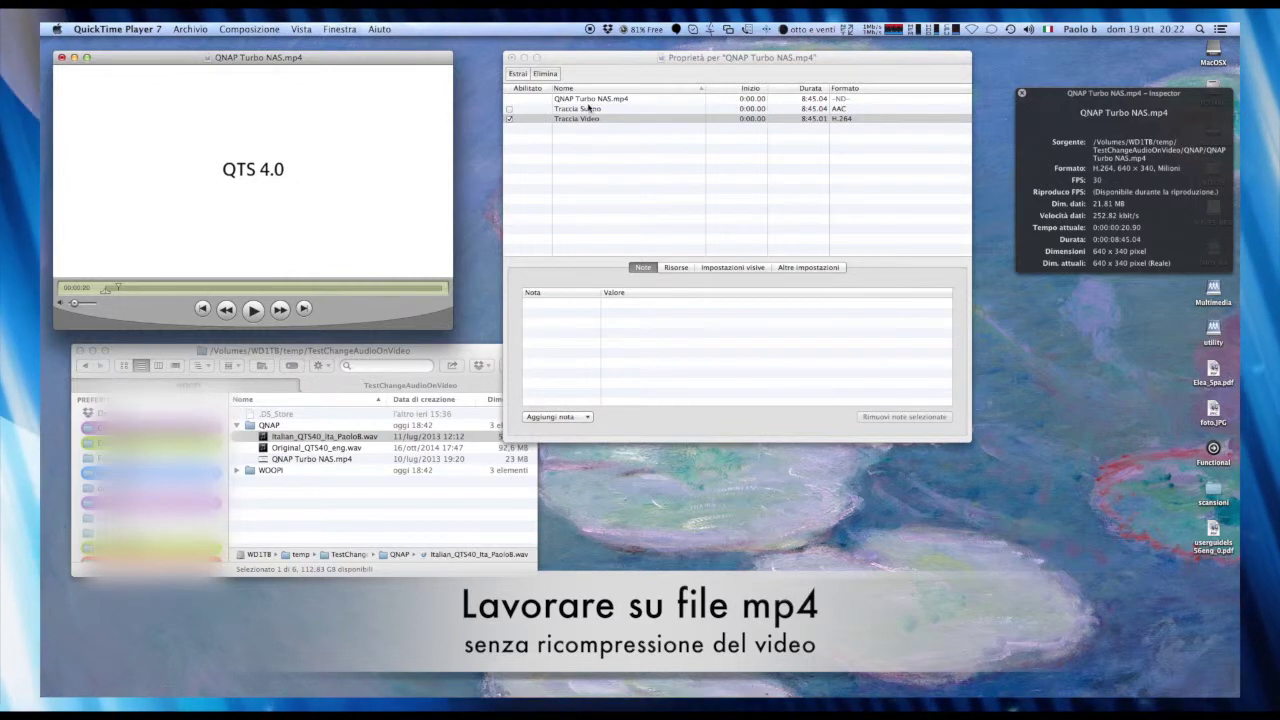
Step: Re-enable the Traccia Suono track and move the inspector window beside the movie properties window
left_click(545, 78)
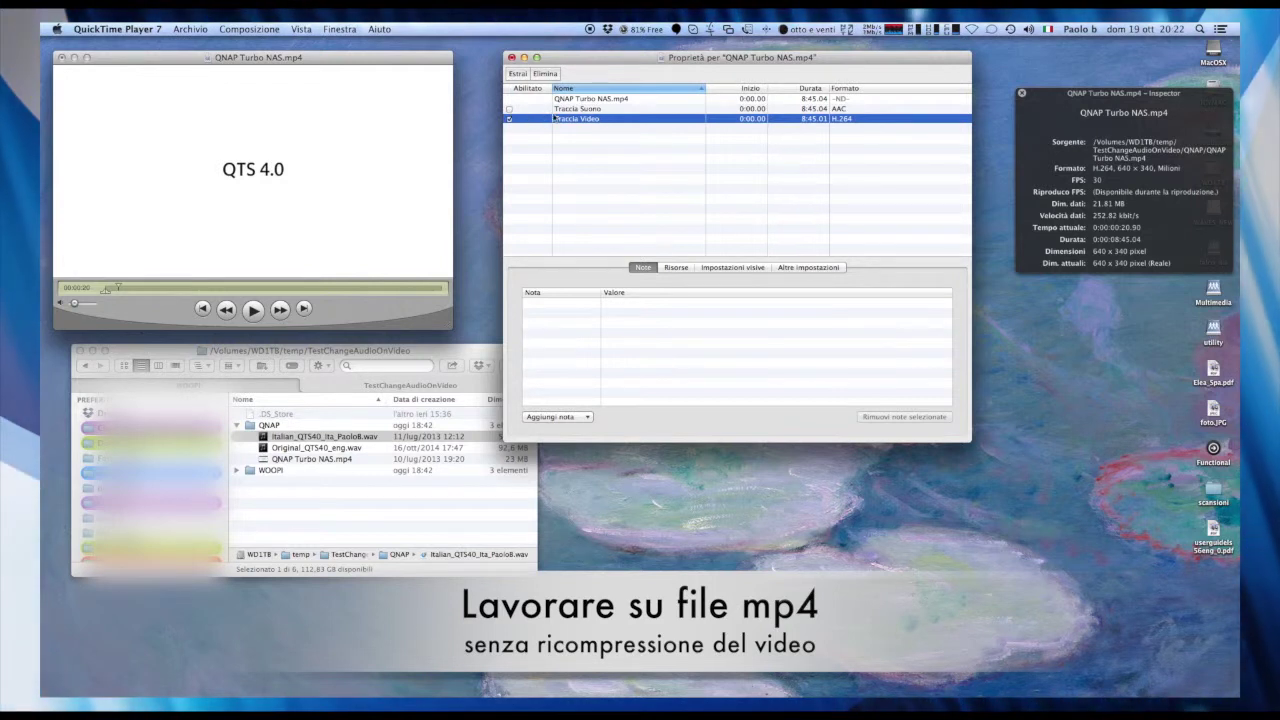
left_click(608, 109)
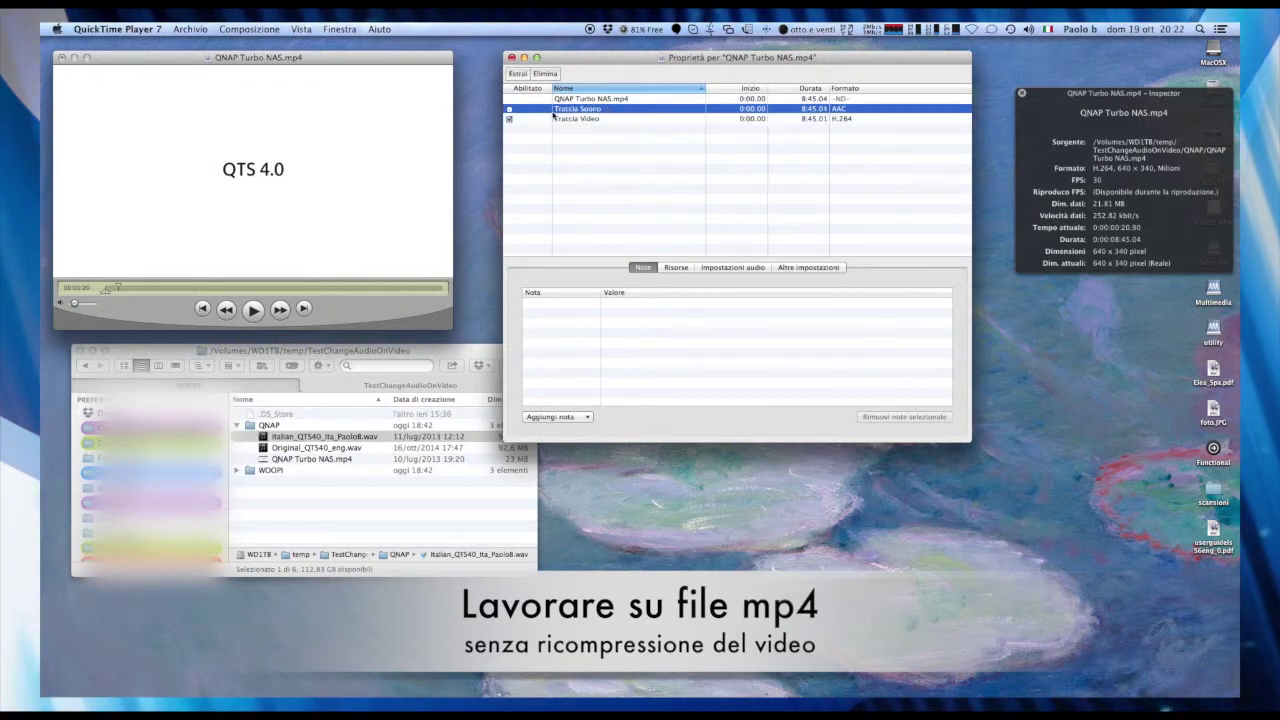
left_click(509, 110)
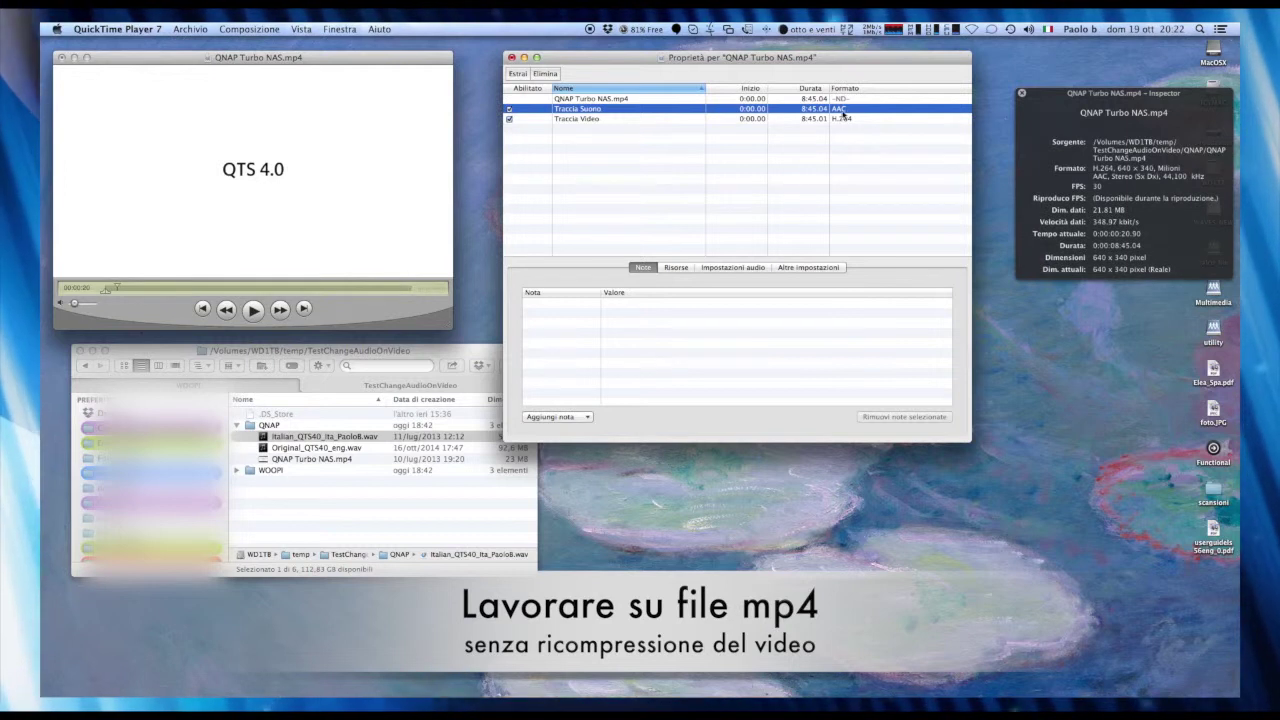
left_click_drag(1080, 98, 1037, 80)
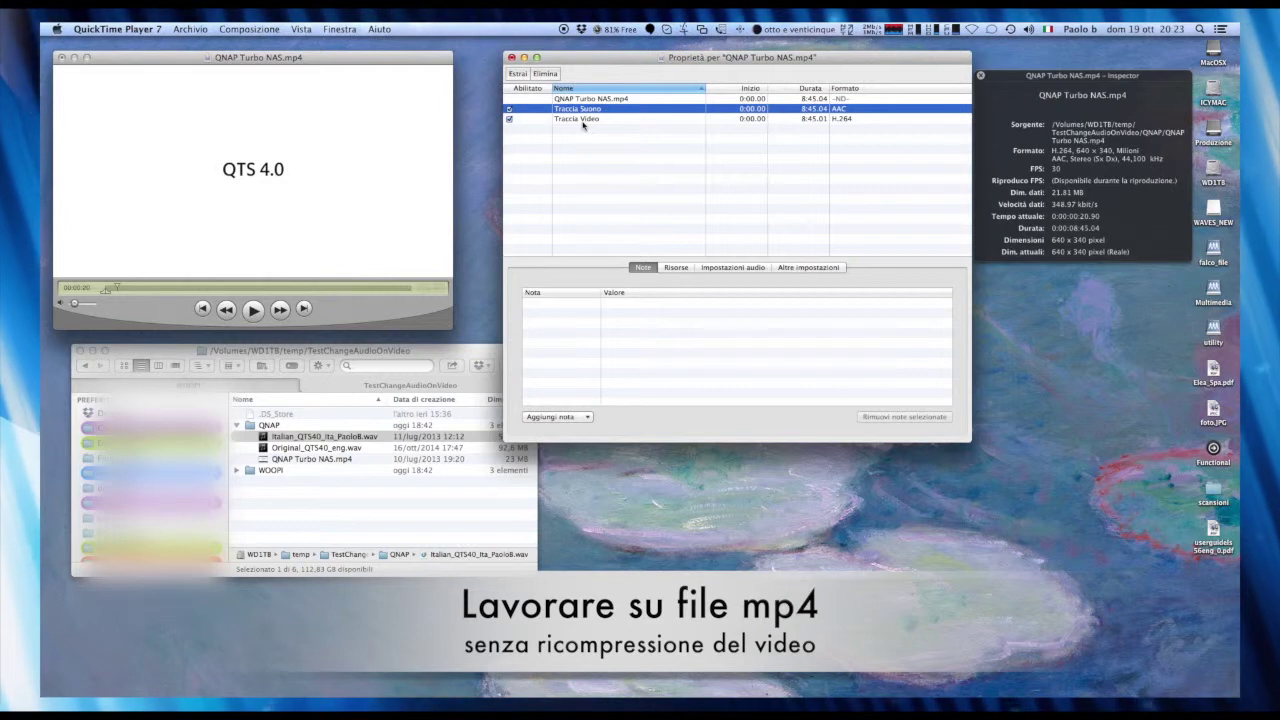
Step: Open the Italian WAV recording in TwistedWave and convert it to stereo
left_click(350, 437)
double_click(350, 437)
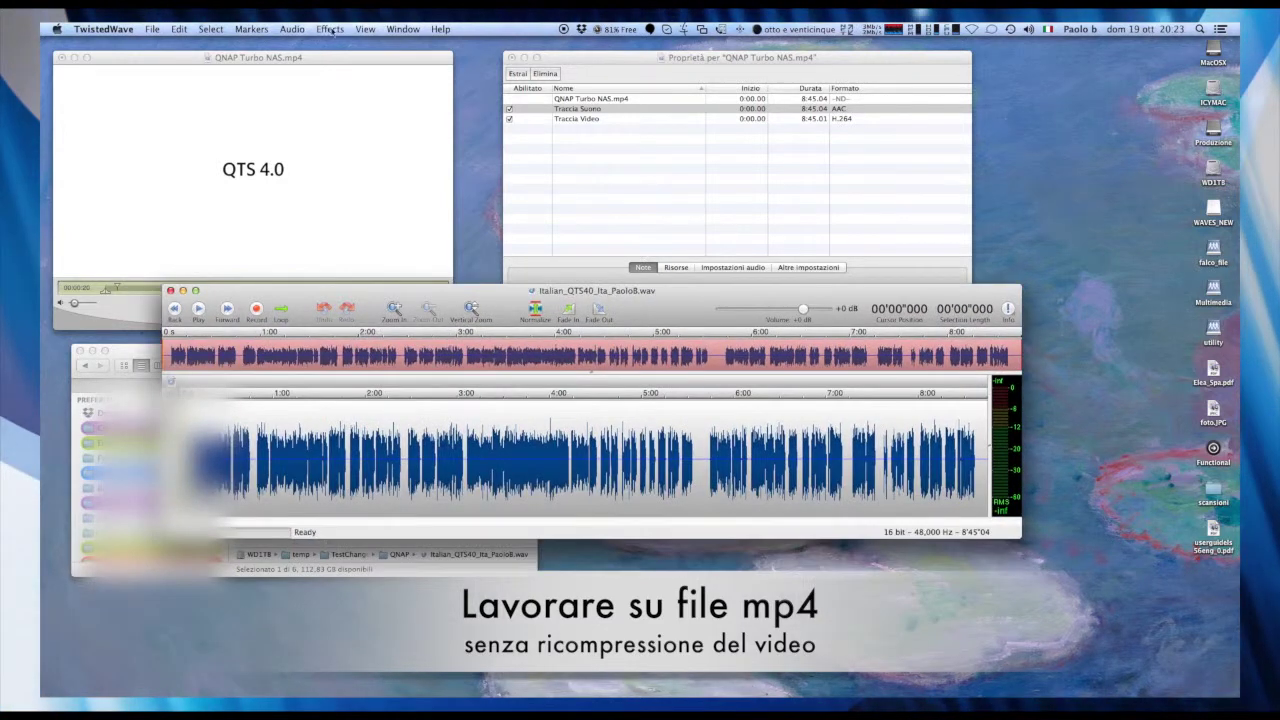
left_click(328, 30)
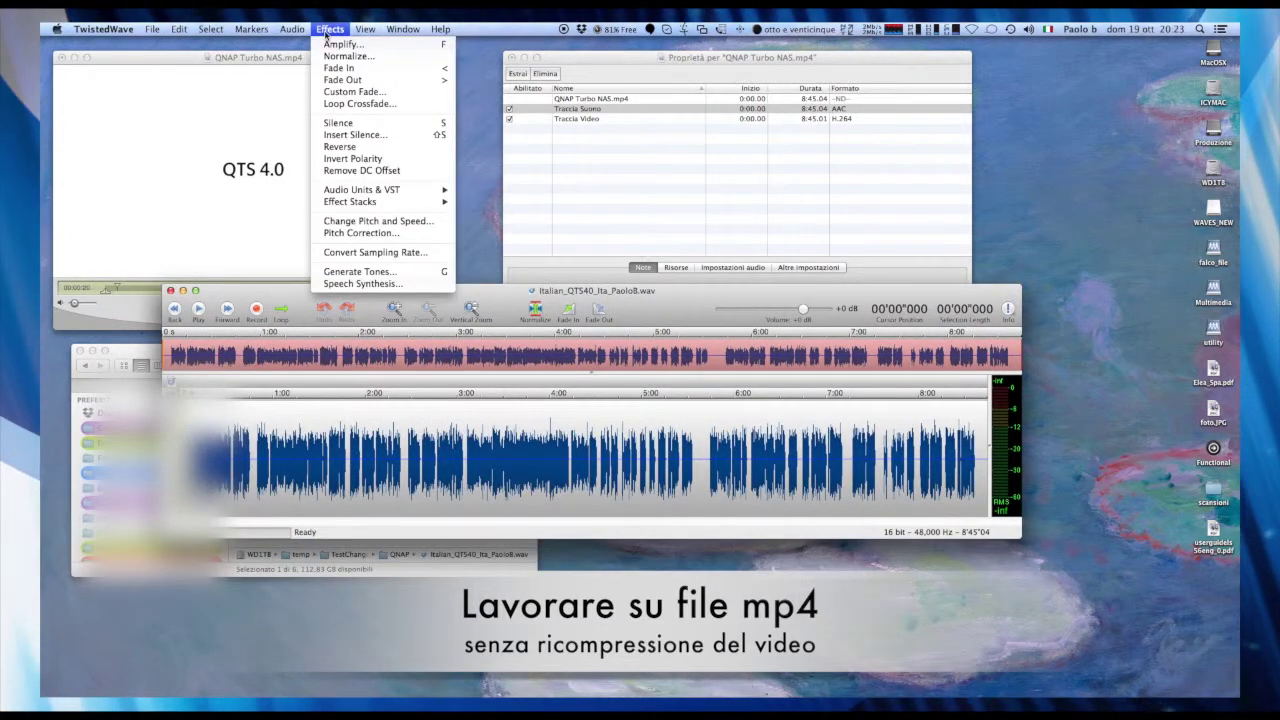
mouse_move(163, 30)
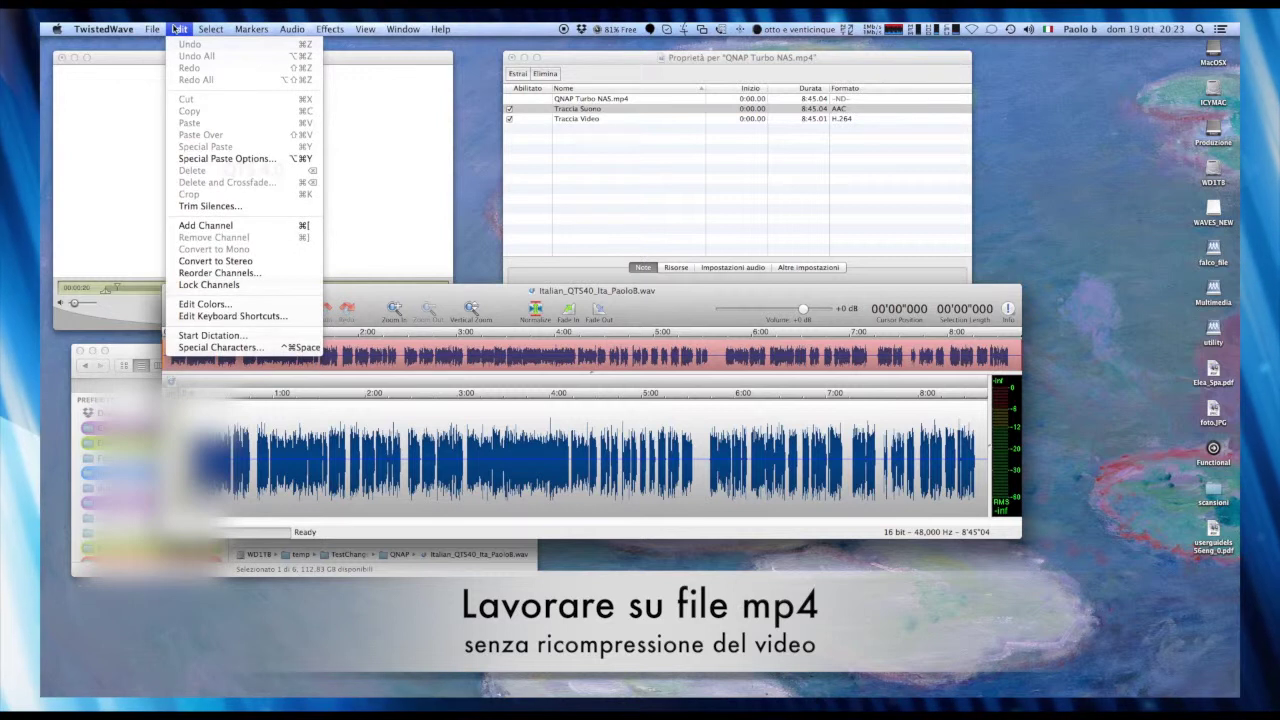
left_click(213, 260)
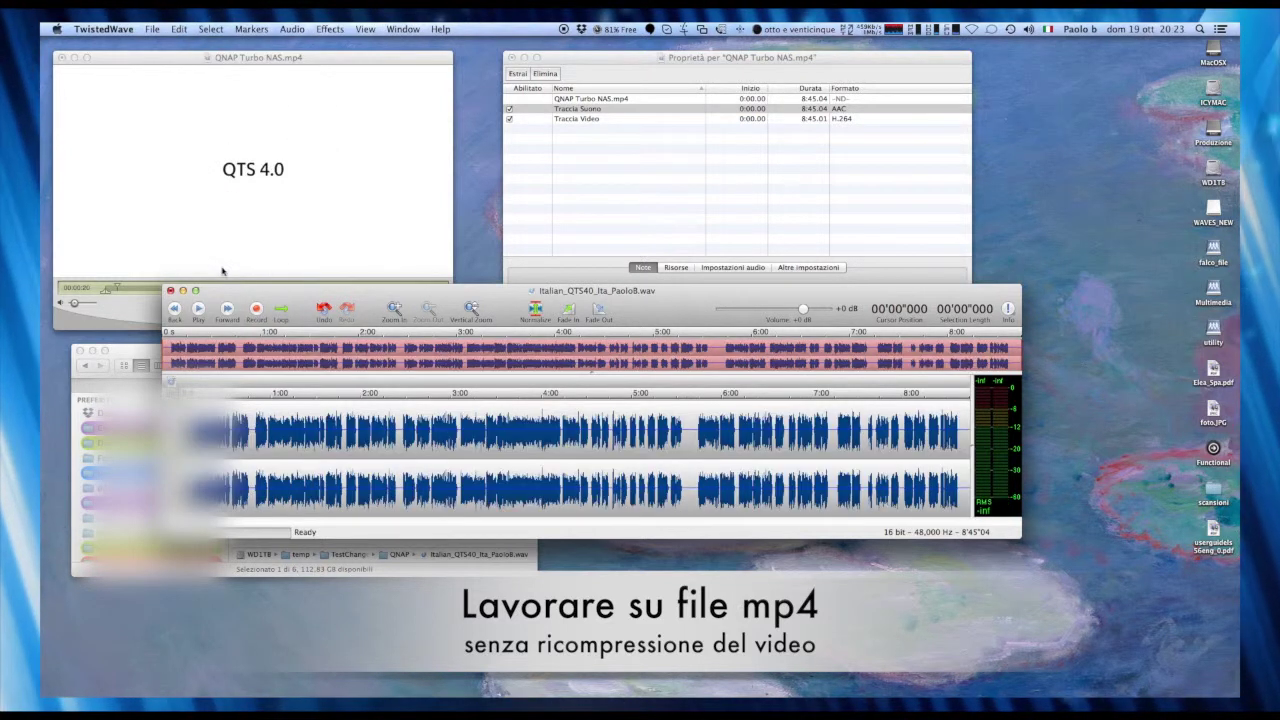
Step: Save the stereo Italian WAV file and quit TwistedWave
left_click_drag(443, 291, 540, 353)
key("super+s")
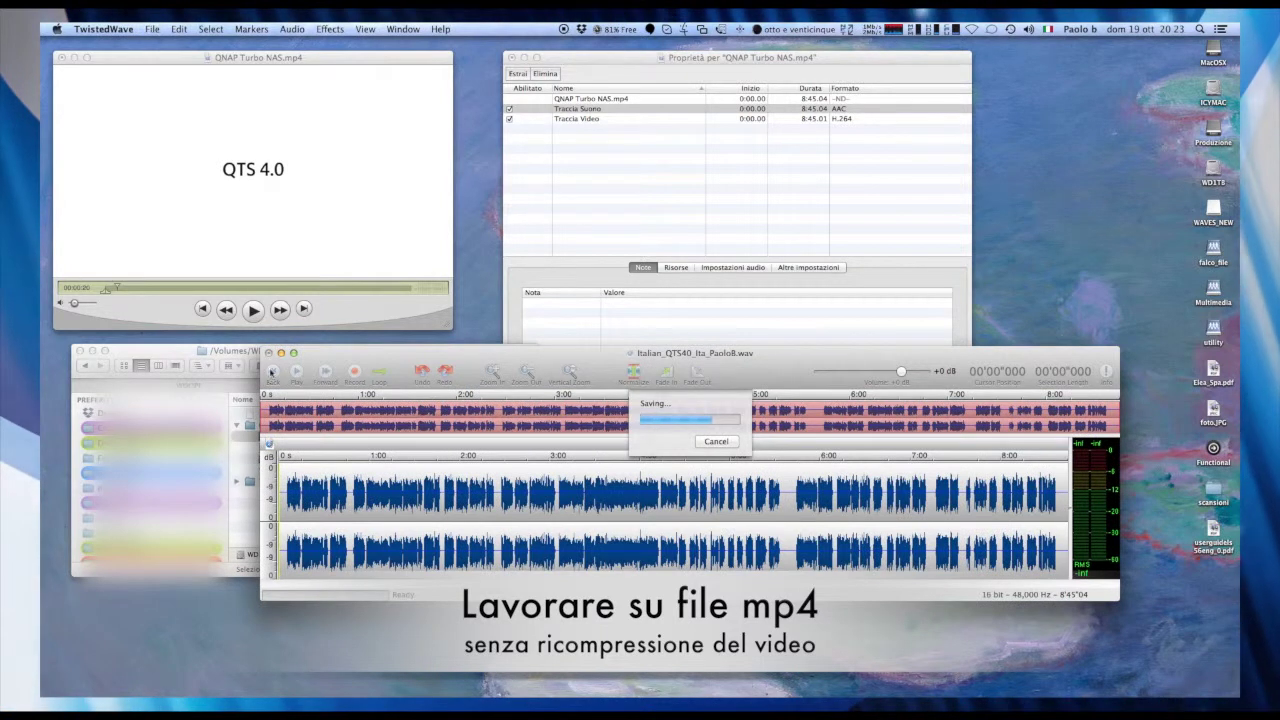
key("super+q")
Step: Open the Italian WAV file in QuickTime Player 7 and place its player window beside the QNAP Turbo NAS.mp4 window
right_click(263, 437)
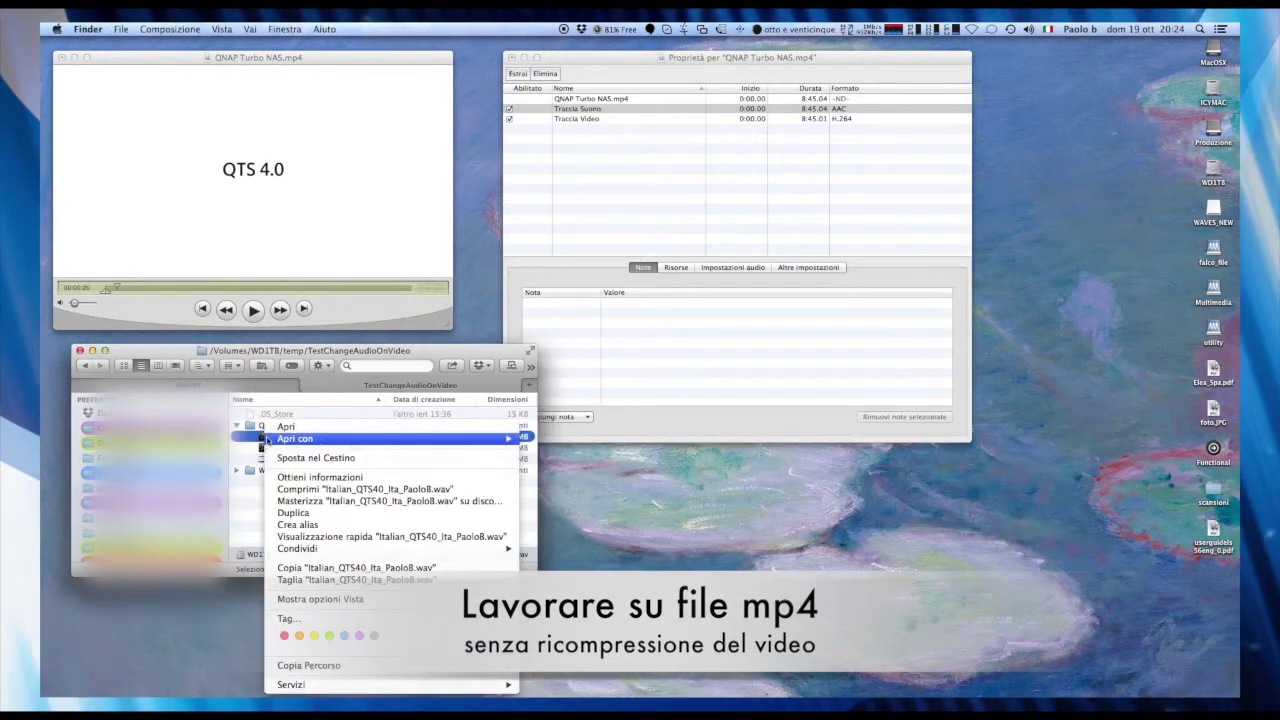
mouse_move(495, 439)
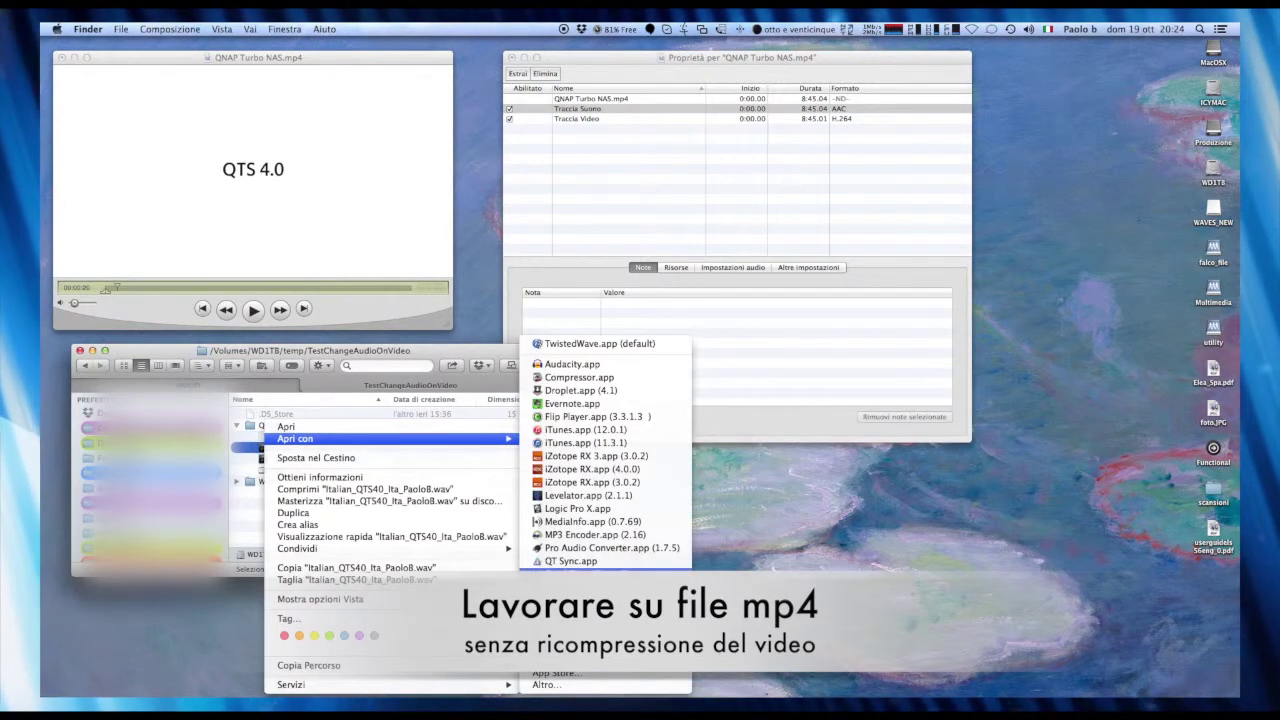
left_click(575, 574)
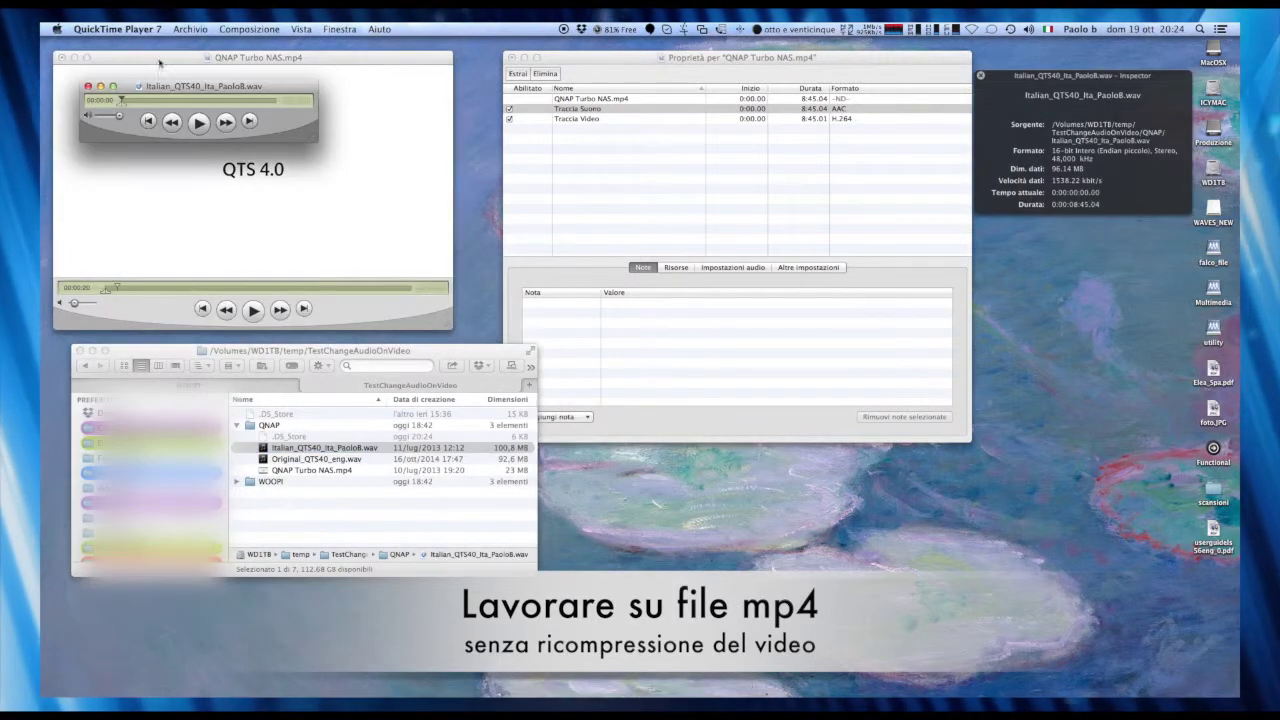
left_click_drag(185, 86, 617, 273)
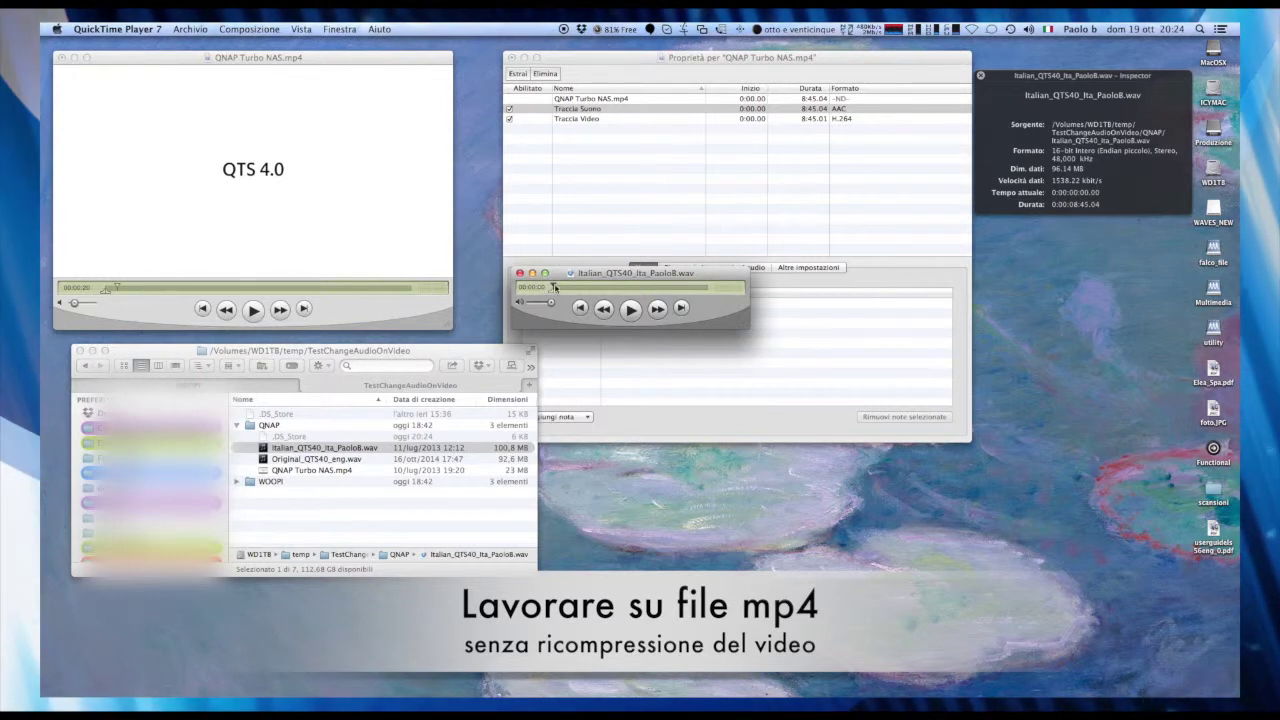
Step: Scrub through QNAP Turbo NAS.mp4 and the Italian WAV to compare their durations, returning both playheads to the start
left_click(116, 285)
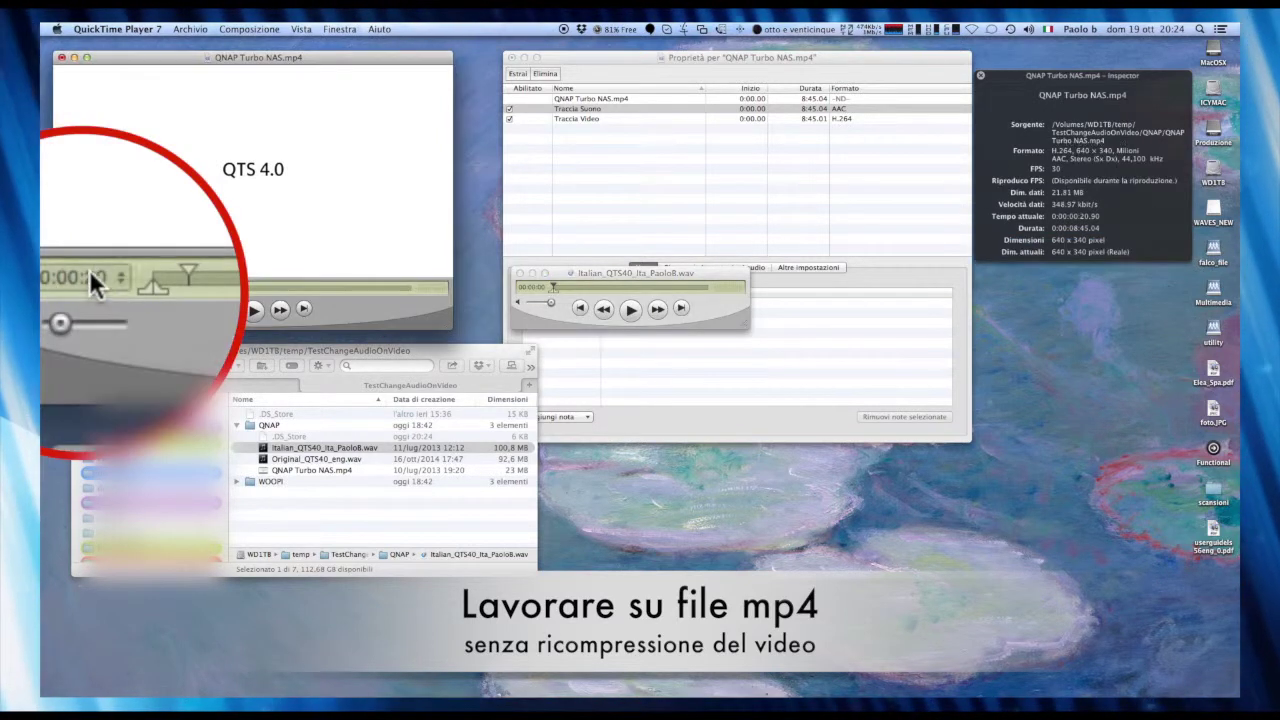
left_click_drag(185, 271, 470, 294)
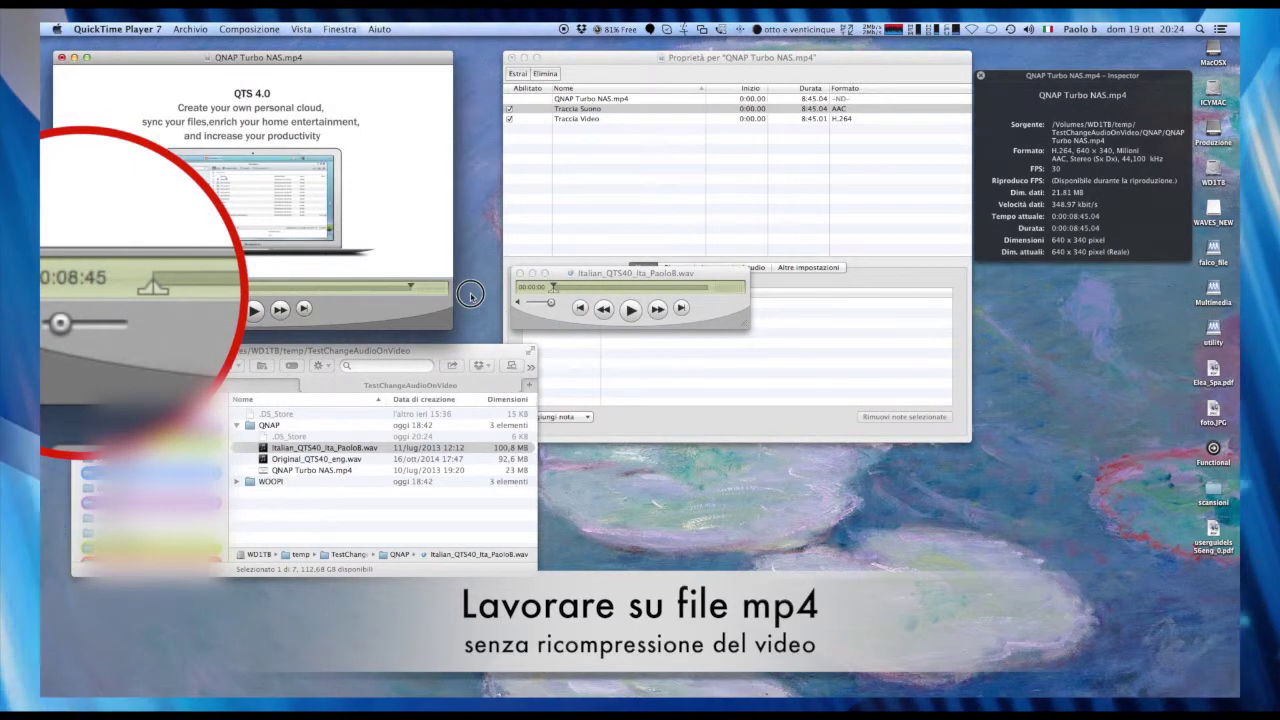
mouse_move(552, 287)
left_mouse_down()
mouse_move(748, 287)
mouse_move(553, 287)
left_mouse_up()
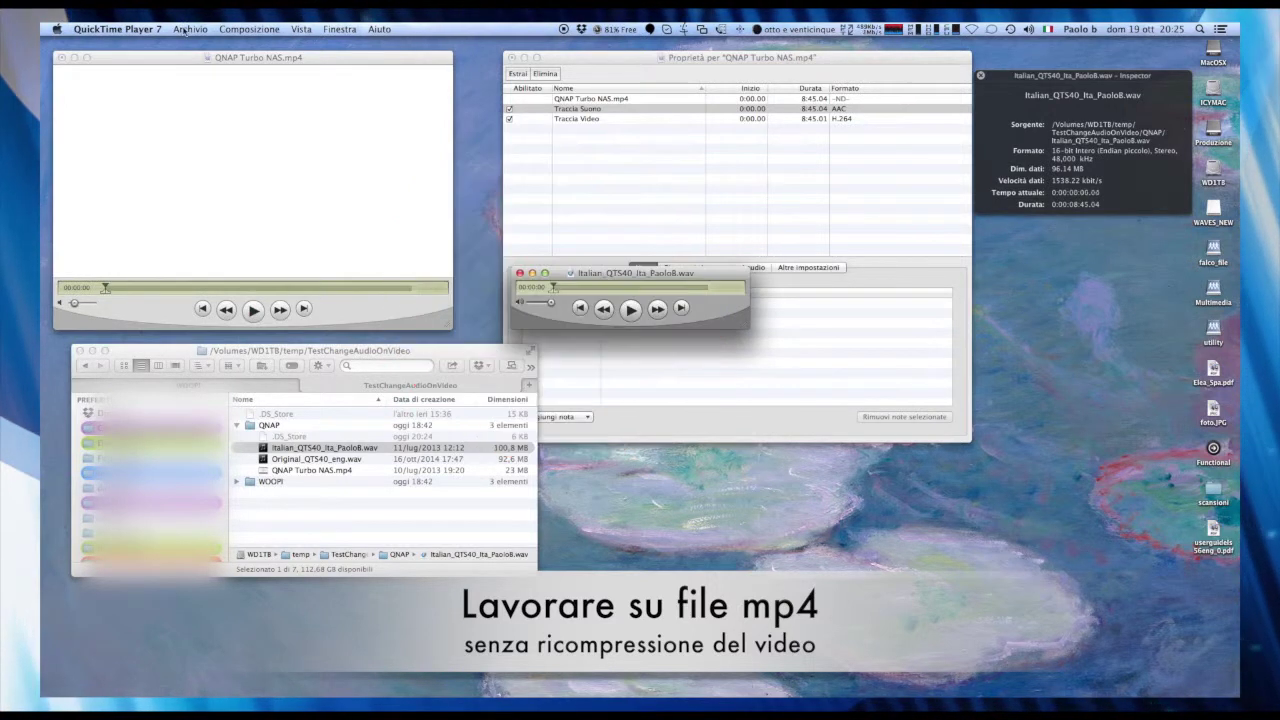
Step: Set up an export of the Italian WAV from movie to MPEG-4, using AAC-LC (musica) as the audio format
left_click(188, 29)
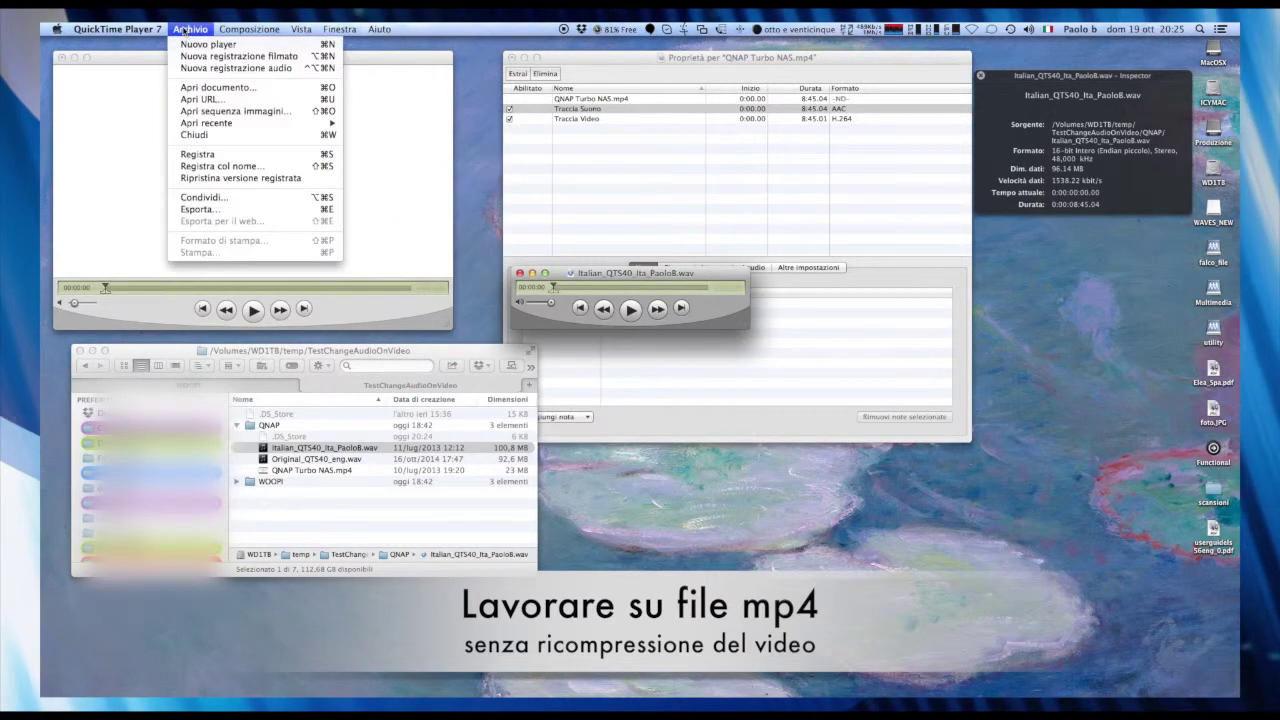
left_click(205, 209)
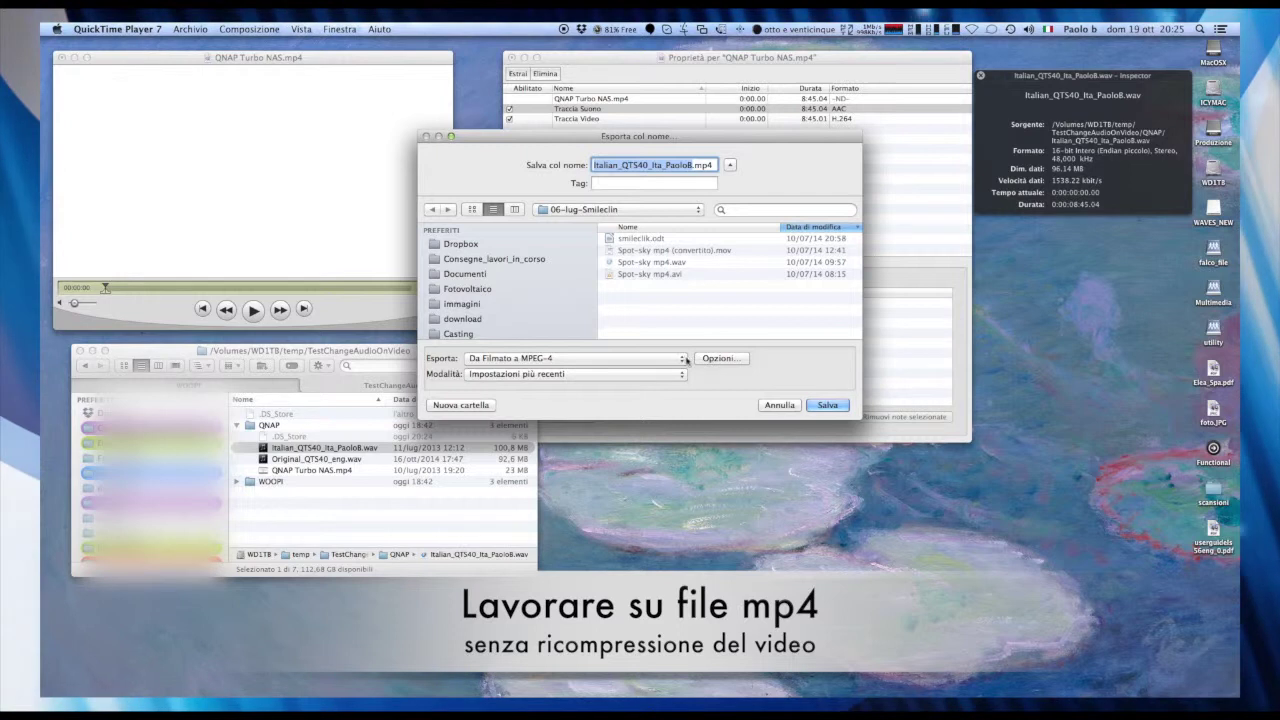
left_click(656, 359)
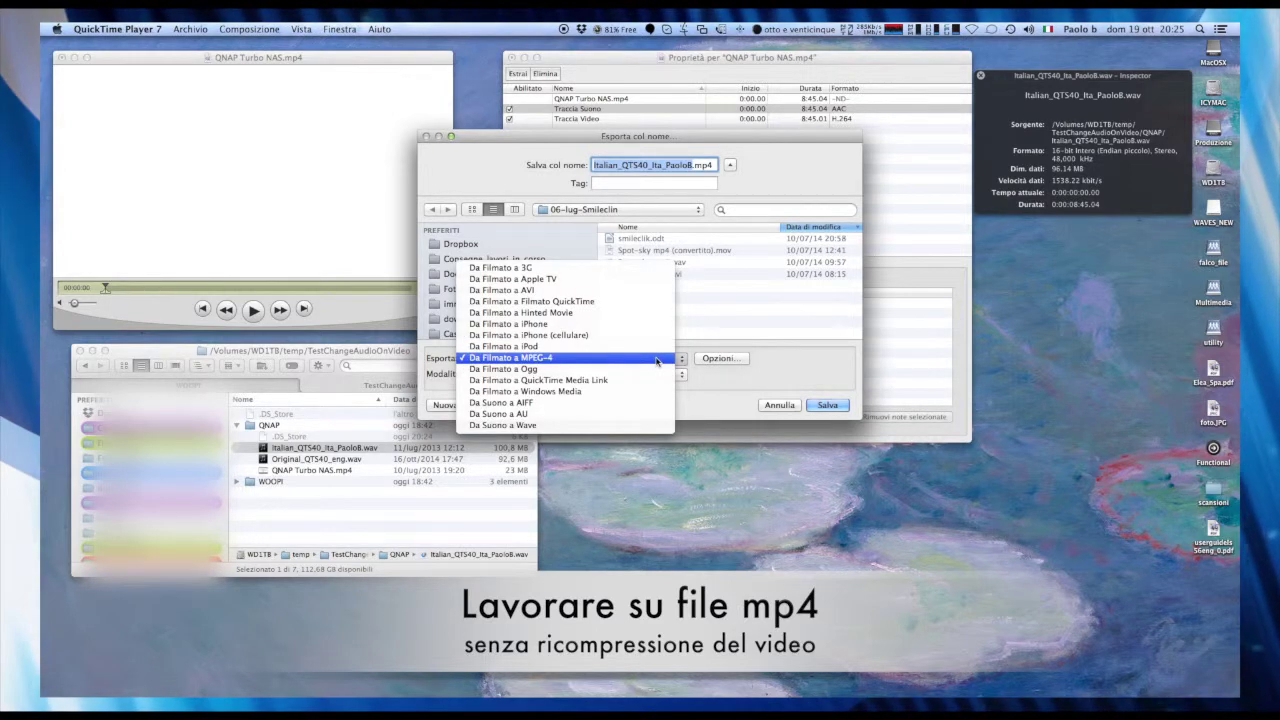
left_click(656, 359)
left_click(720, 358)
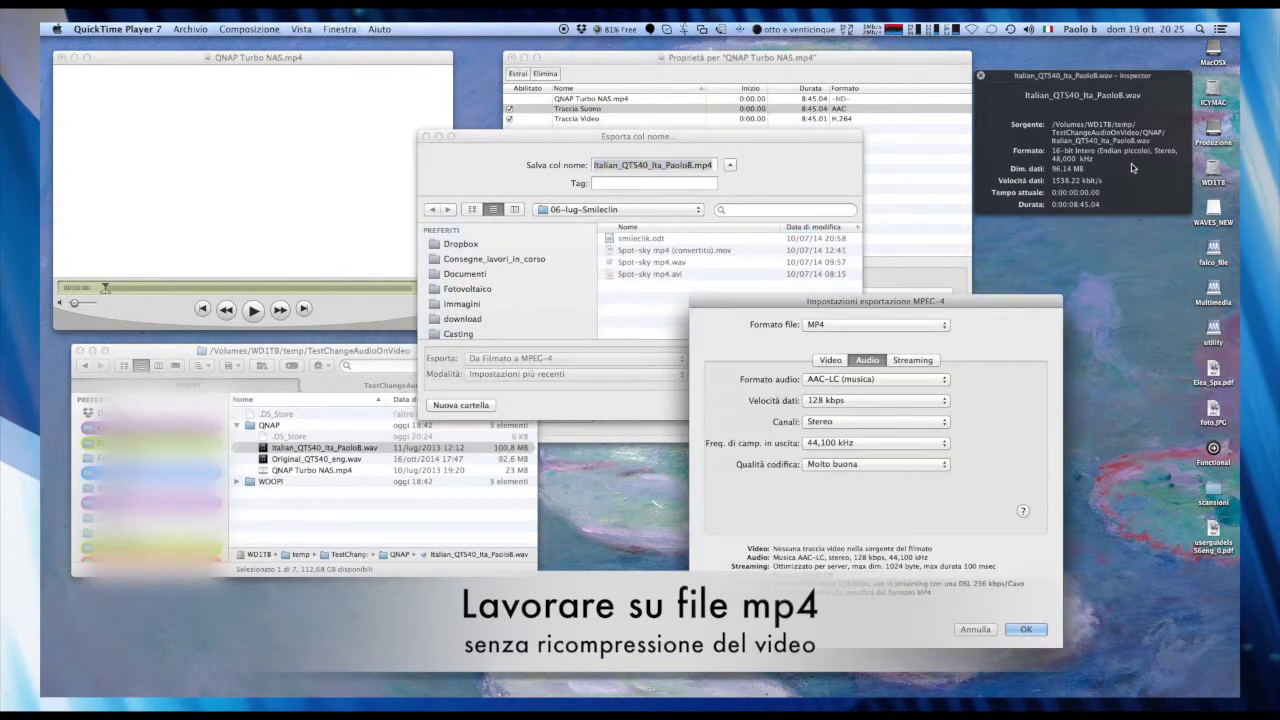
left_click(850, 381)
left_click(849, 380)
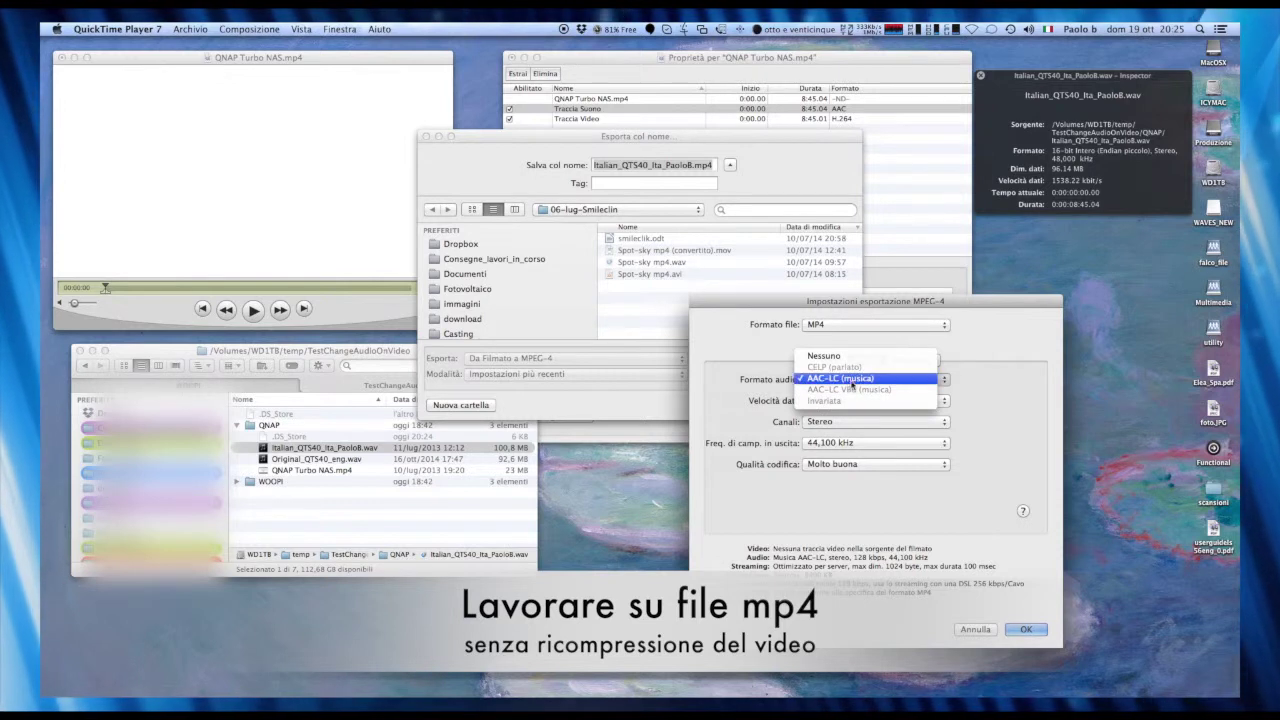
left_click(1026, 629)
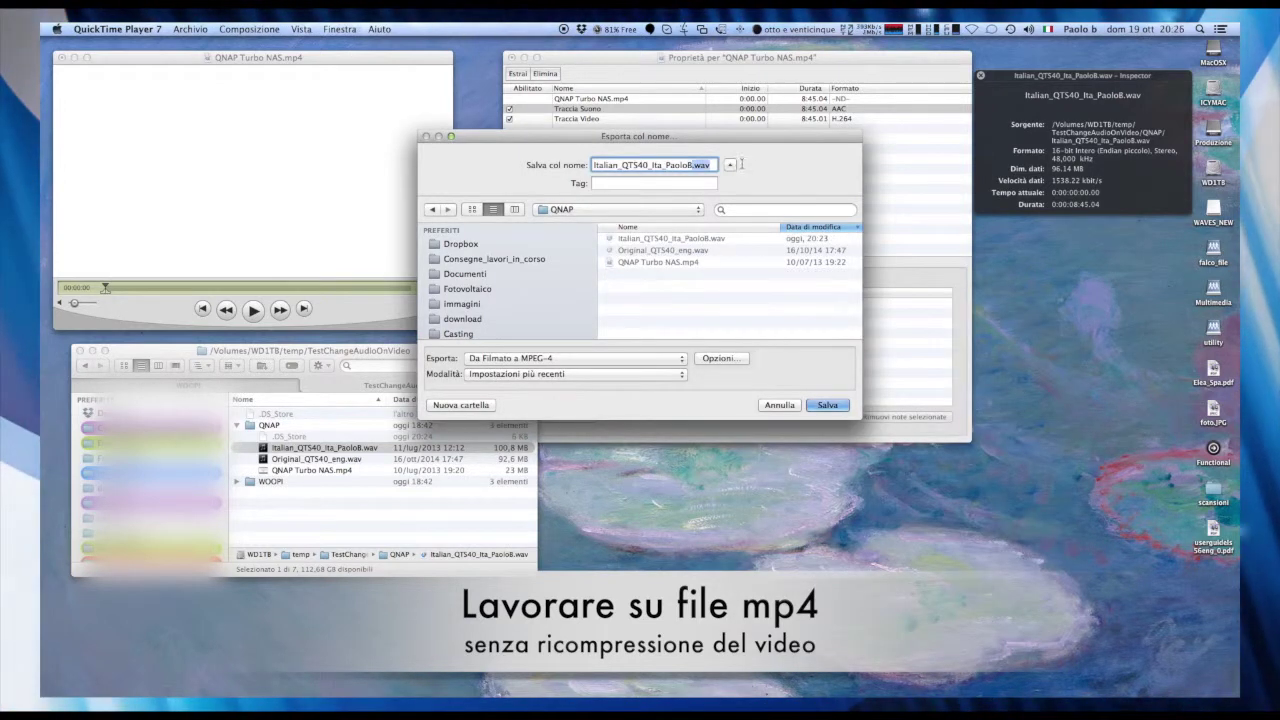
Step: Export the Italian audio into the QNAP folder with _comp appended to its name, and close the WAV player window
type("_com")
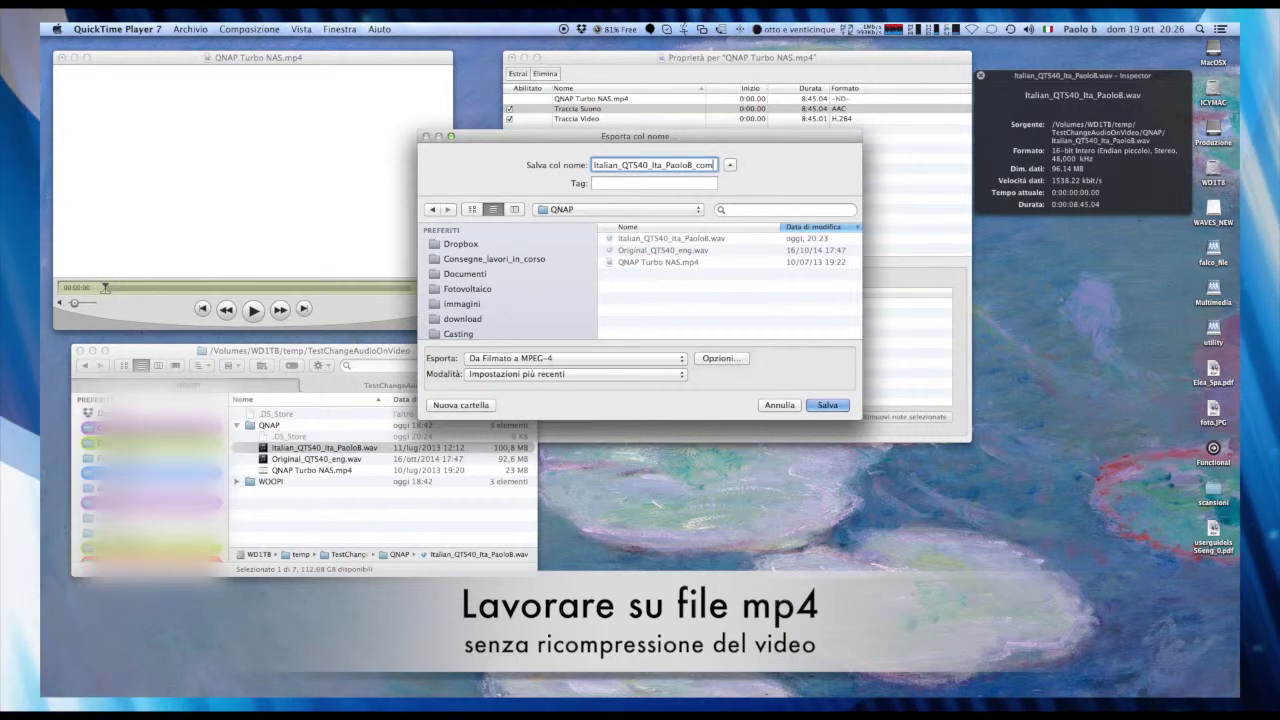
type("p")
key("Return")
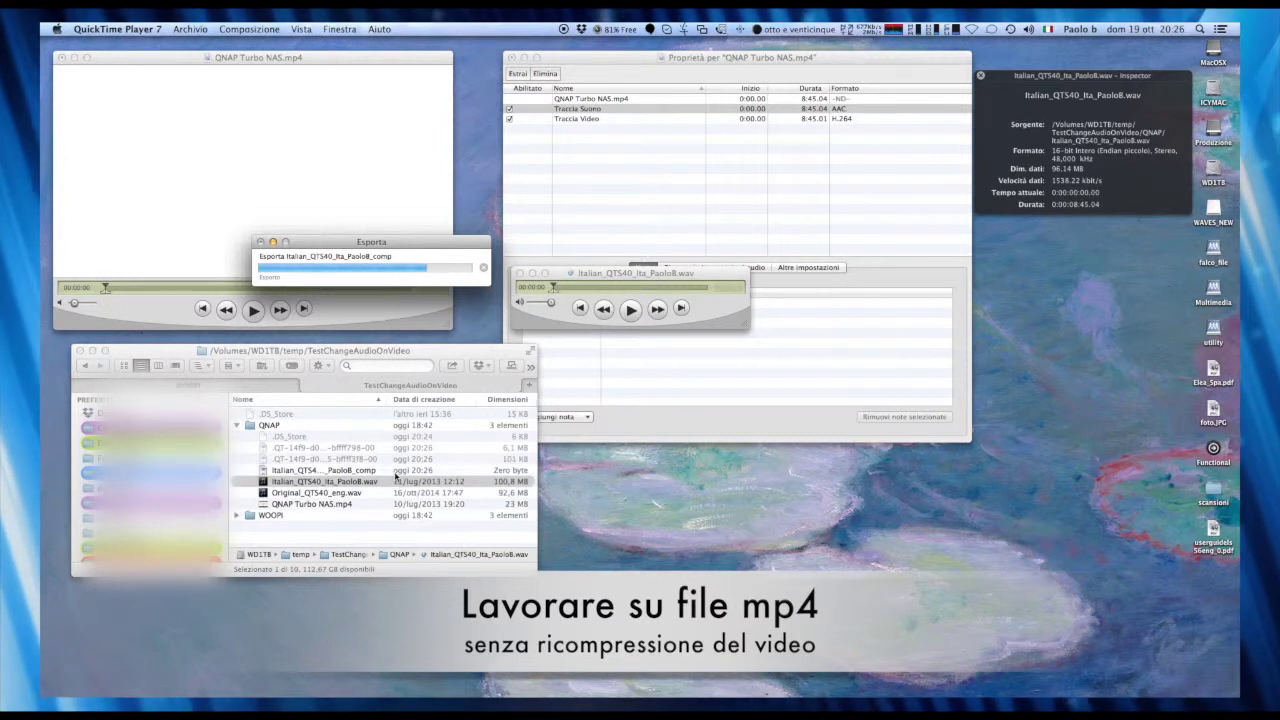
left_click(519, 273)
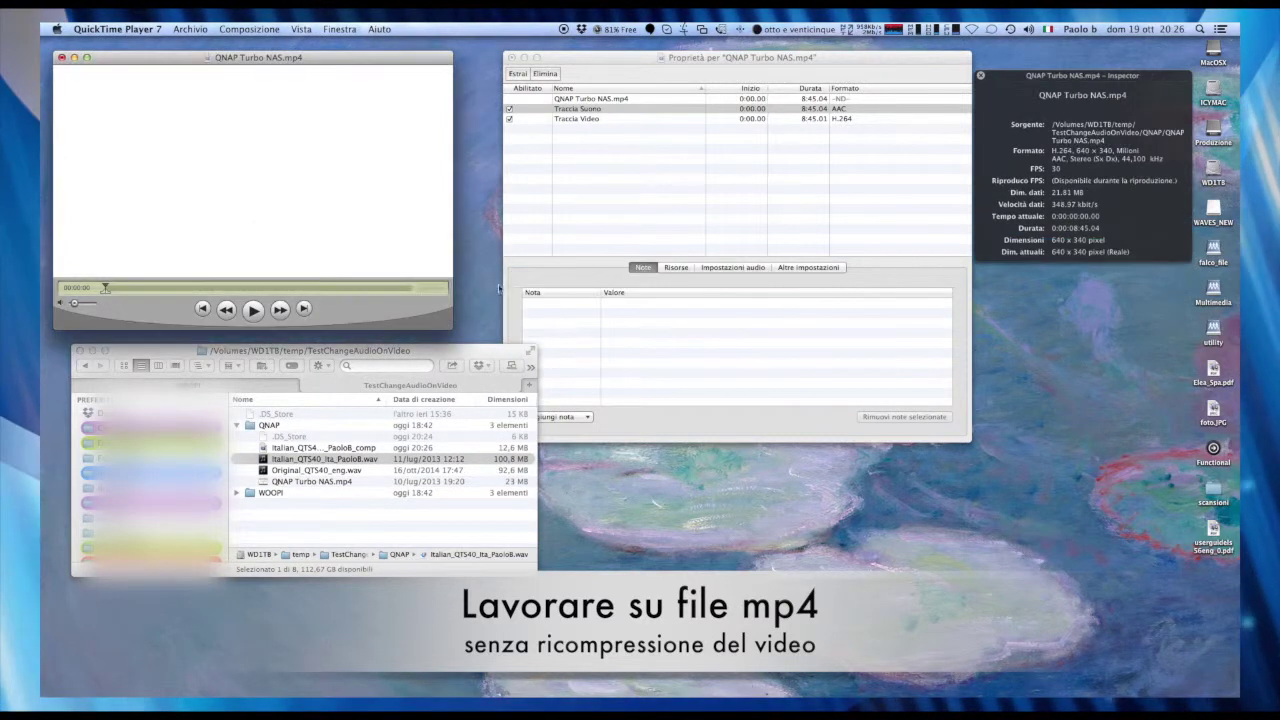
Step: Add the .aac extension to the exported _comp file in Finder and widen the name column to fit the full file name
left_click(359, 452)
left_click(364, 449)
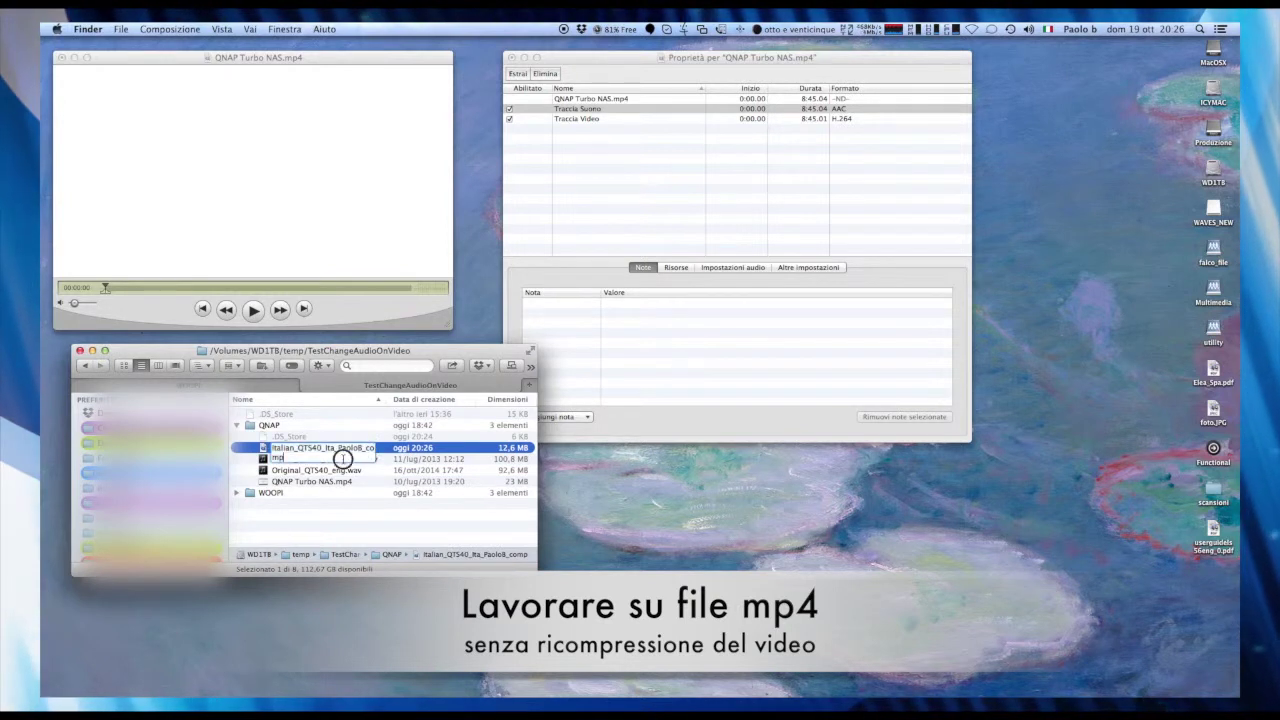
type(".aac")
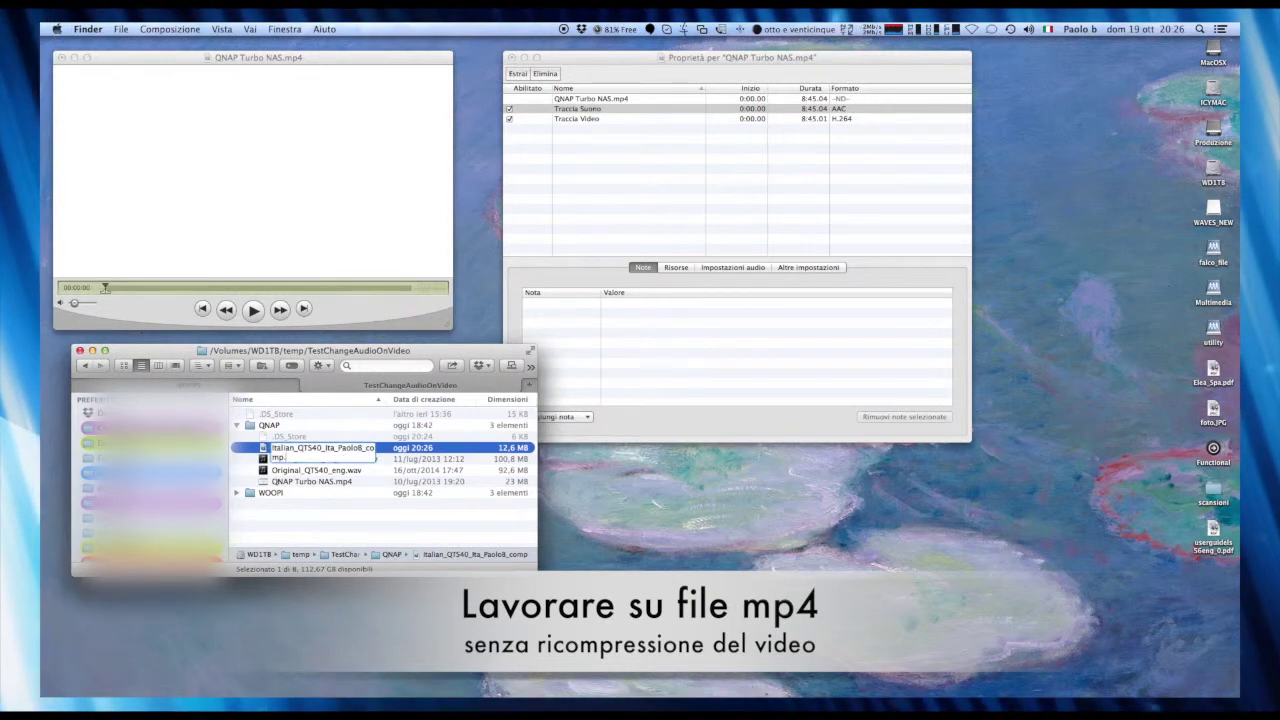
key("Return")
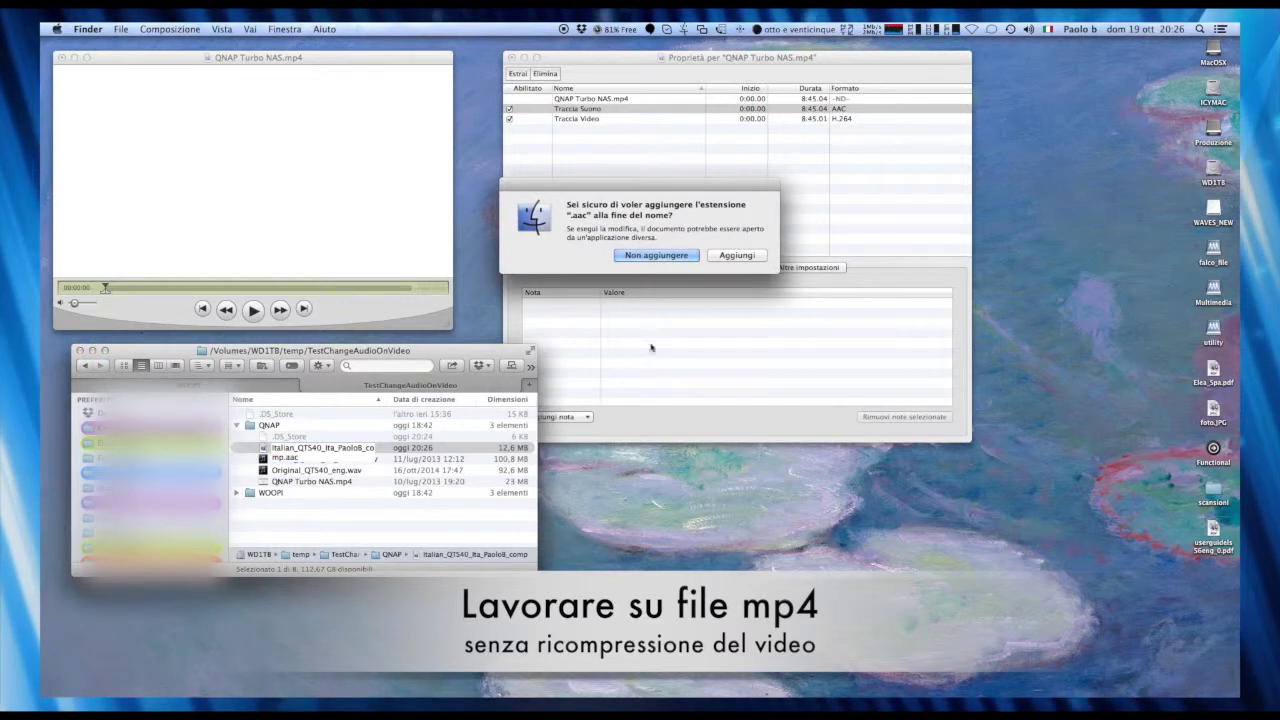
left_click(726, 249)
double_click(389, 399)
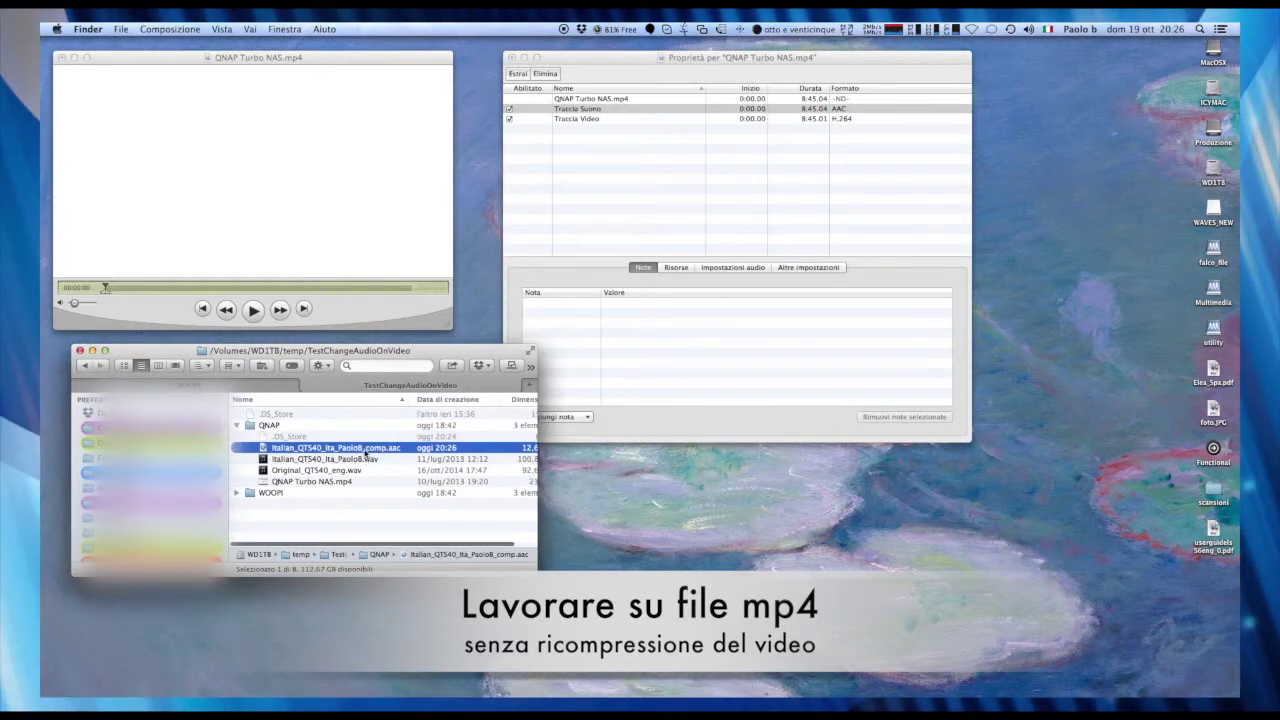
Step: Open the Italian _comp.aac file in QuickTime Player 7 and place its player window over the lower part of the movie properties window
left_click_drag(366, 453, 368, 455)
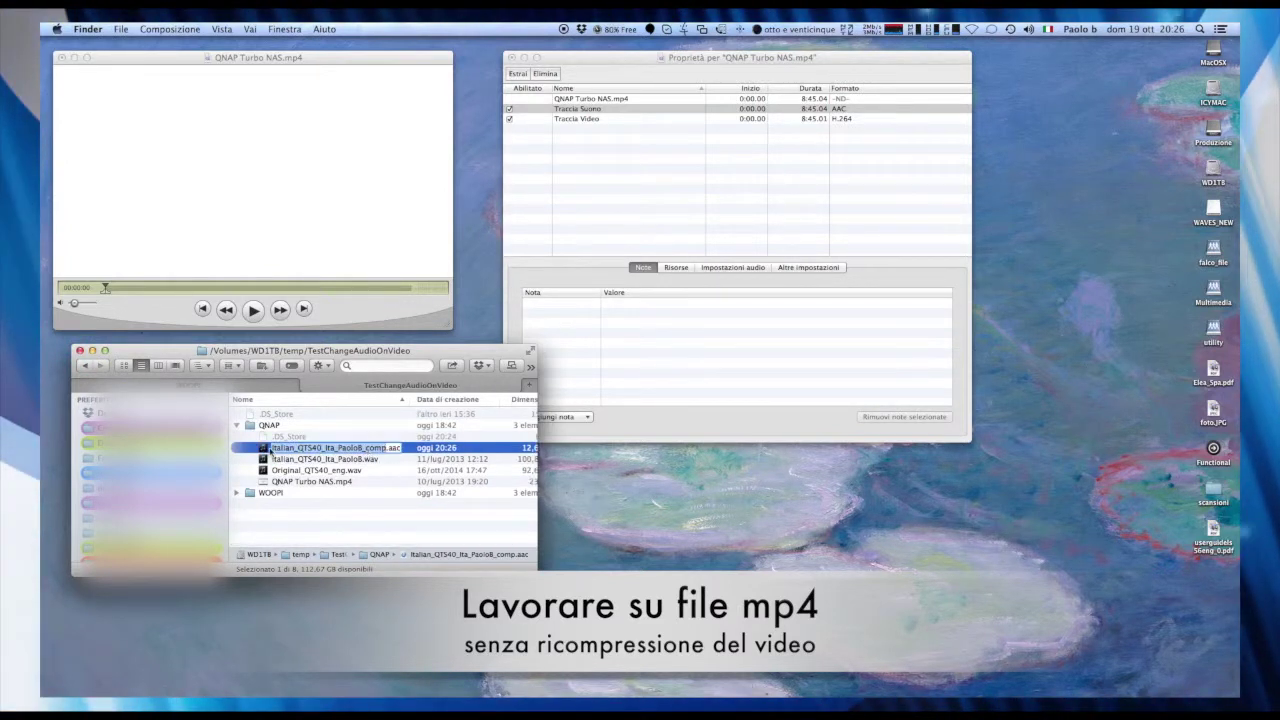
right_click(270, 452)
mouse_move(443, 441)
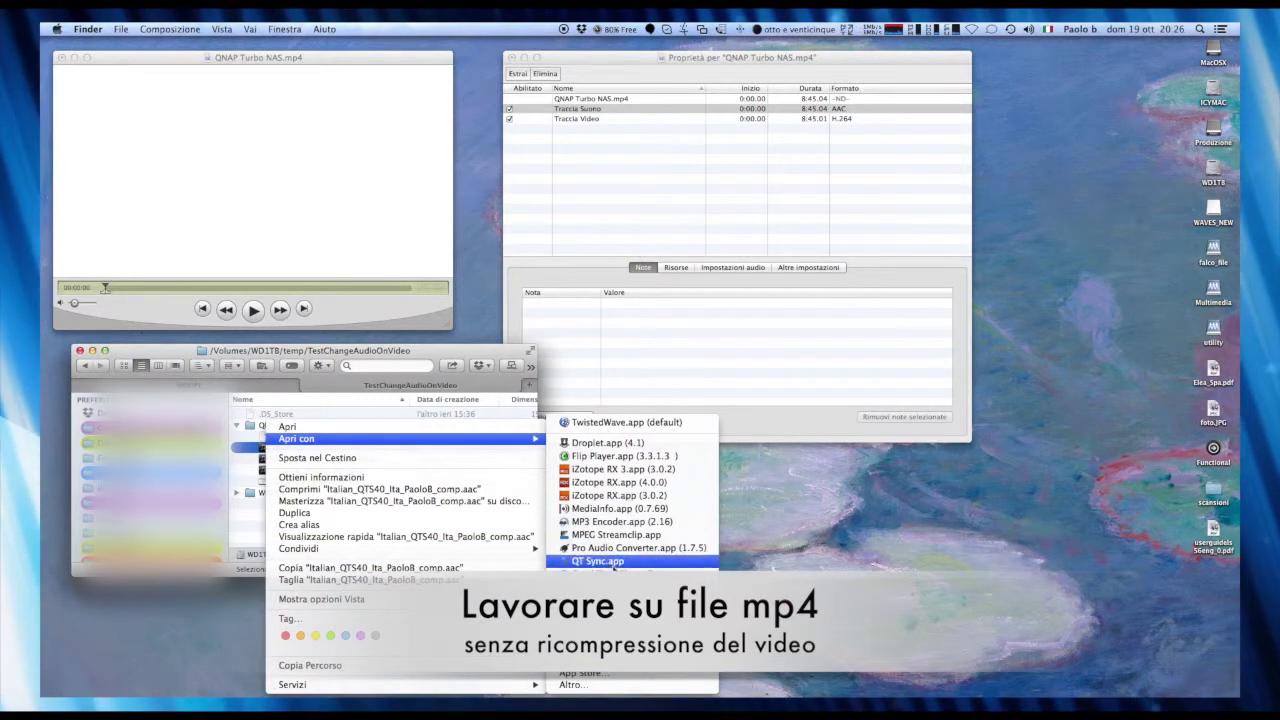
left_click(612, 563)
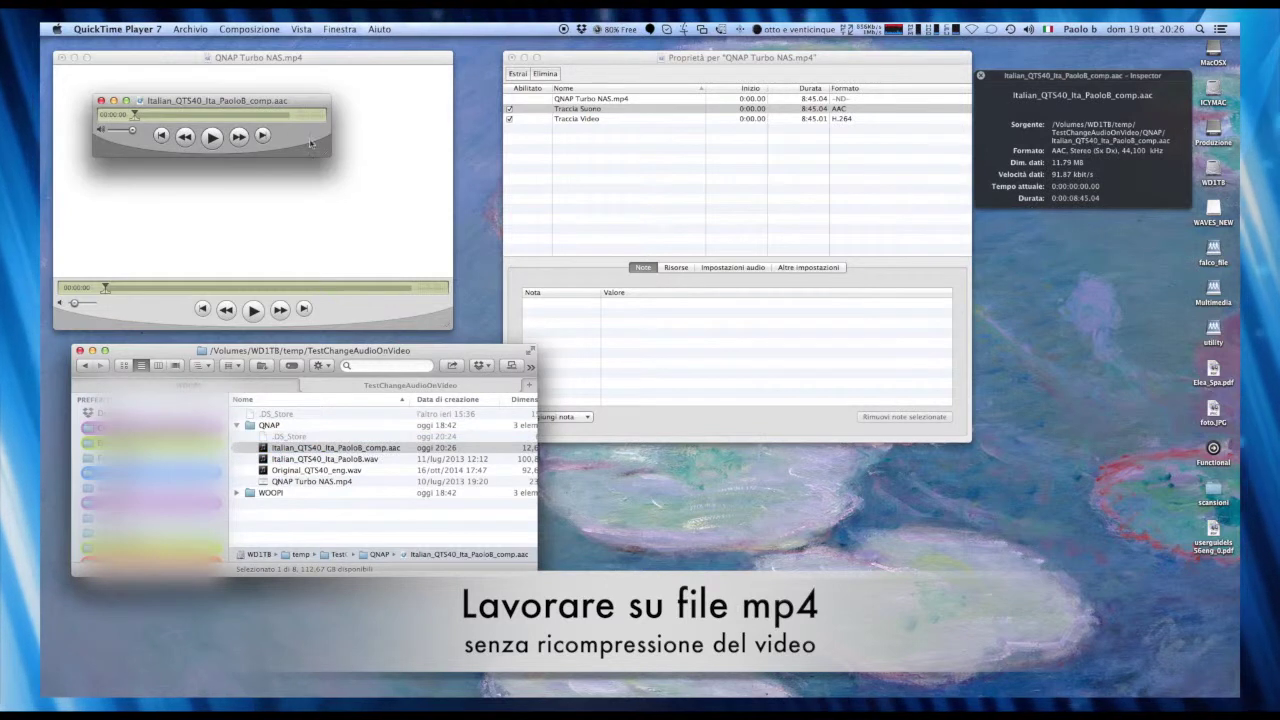
left_click_drag(268, 103, 819, 333)
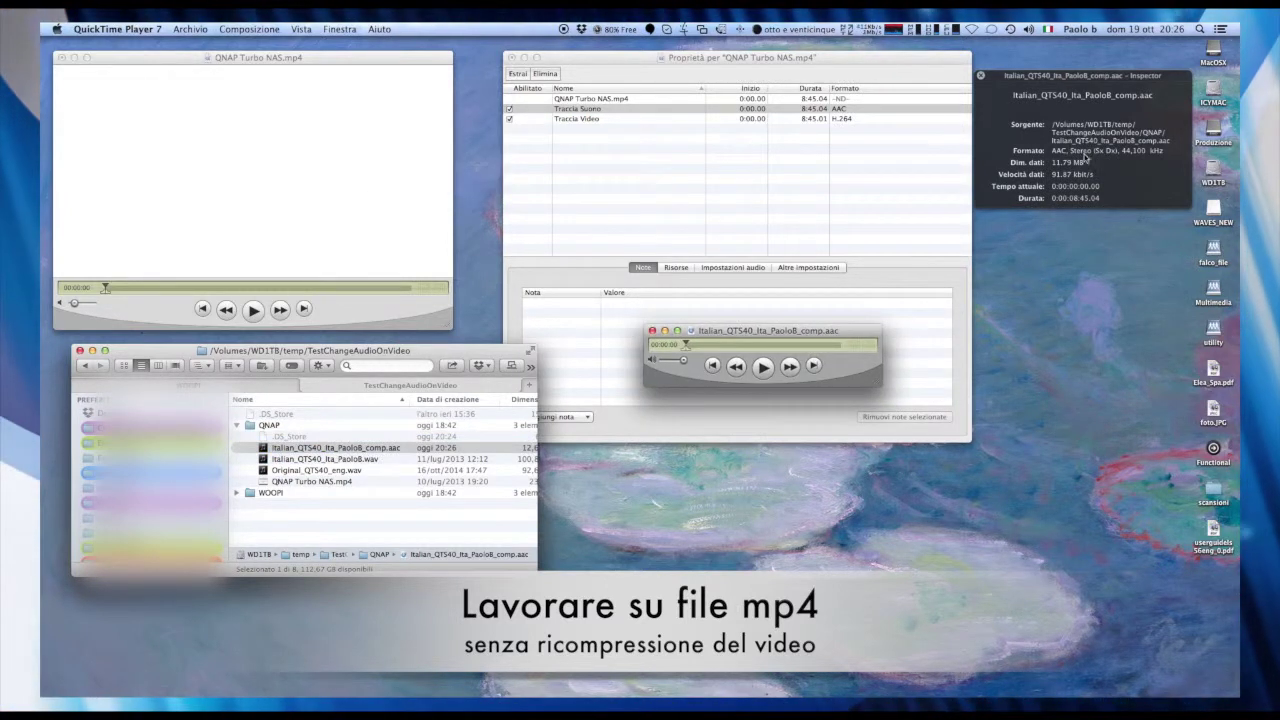
Step: Select the entire Italian _comp.aac audio and copy it
left_click(191, 30)
mouse_move(216, 33)
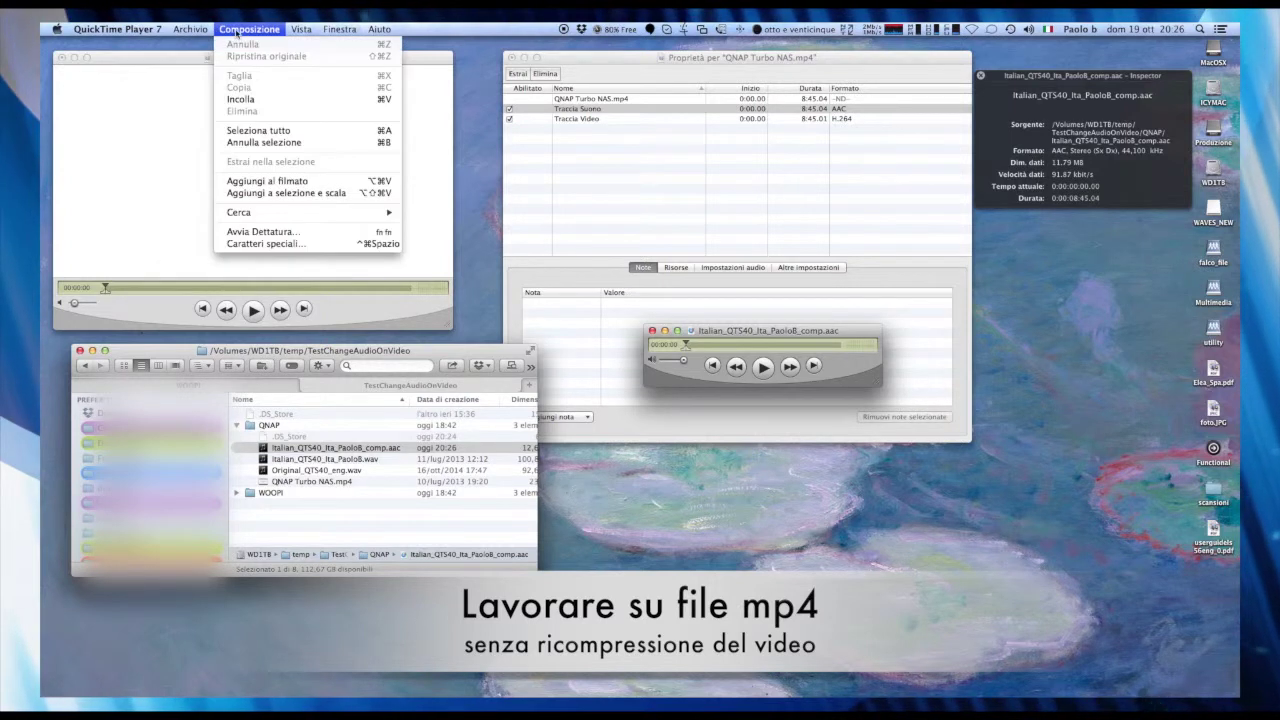
left_click(258, 131)
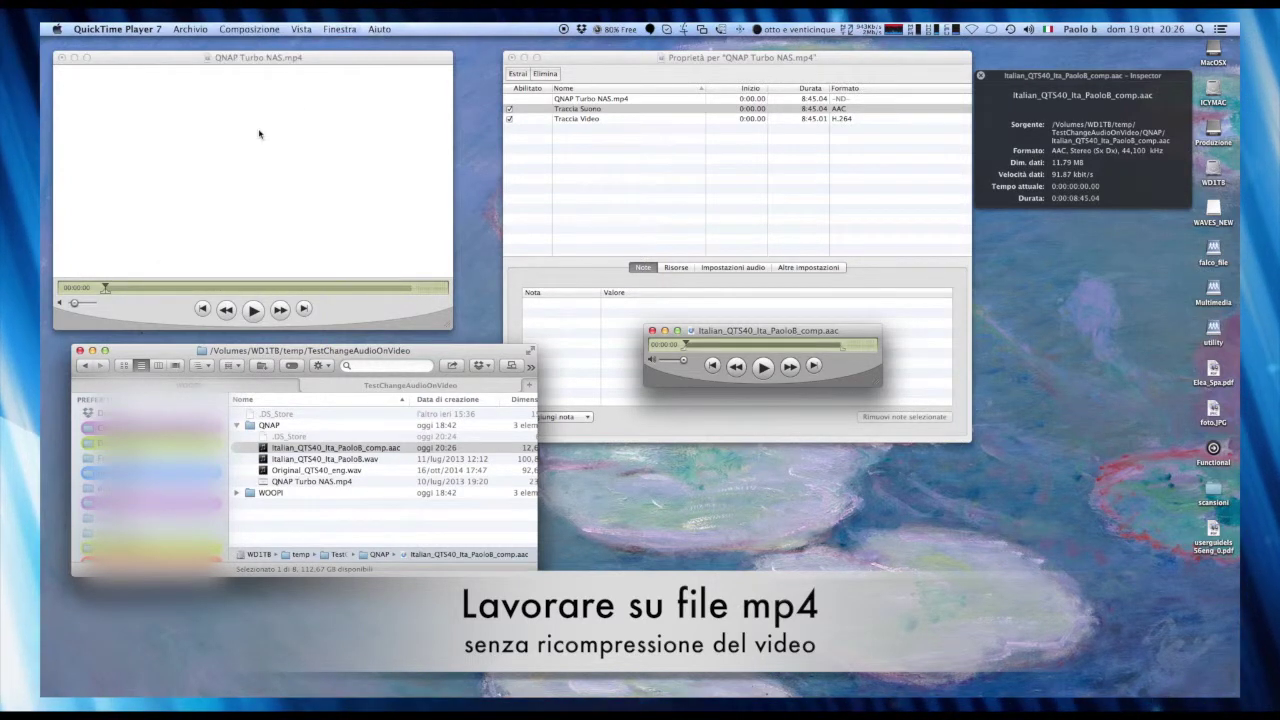
left_click(250, 30)
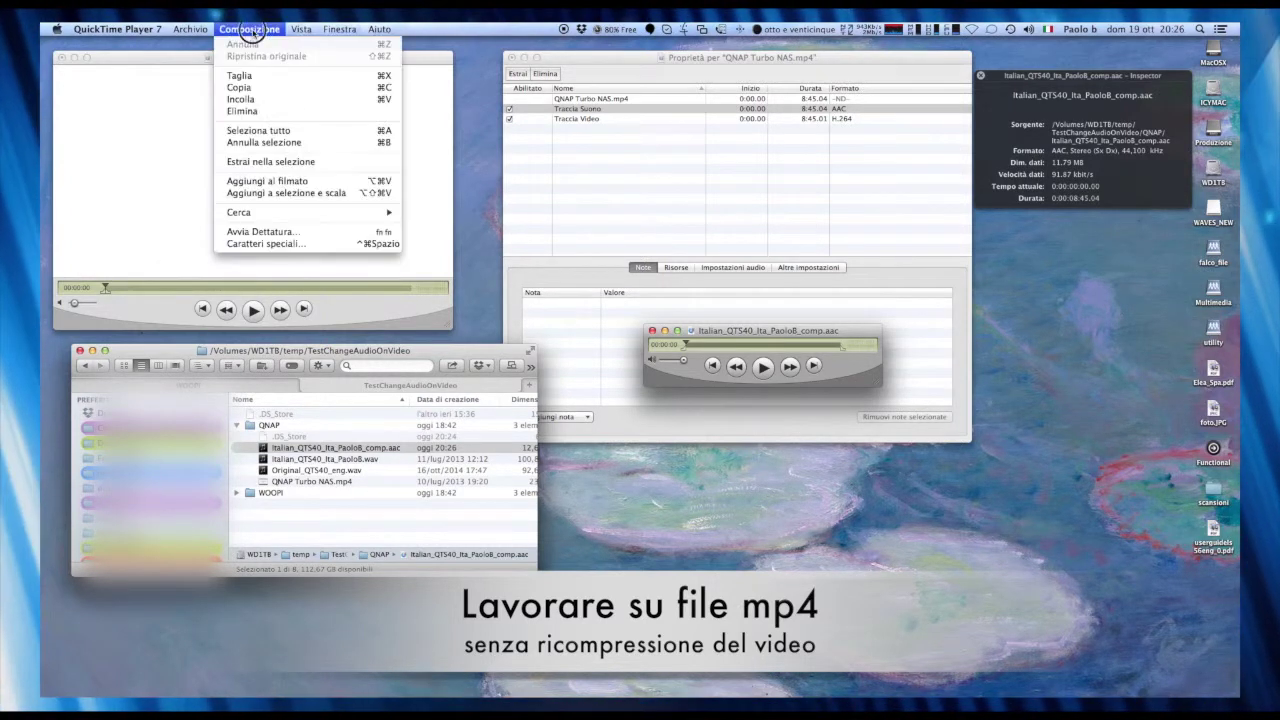
left_click(242, 87)
Step: Select all of QNAP Turbo NAS.mp4 and add the copied Italian audio to the movie
left_click(270, 62)
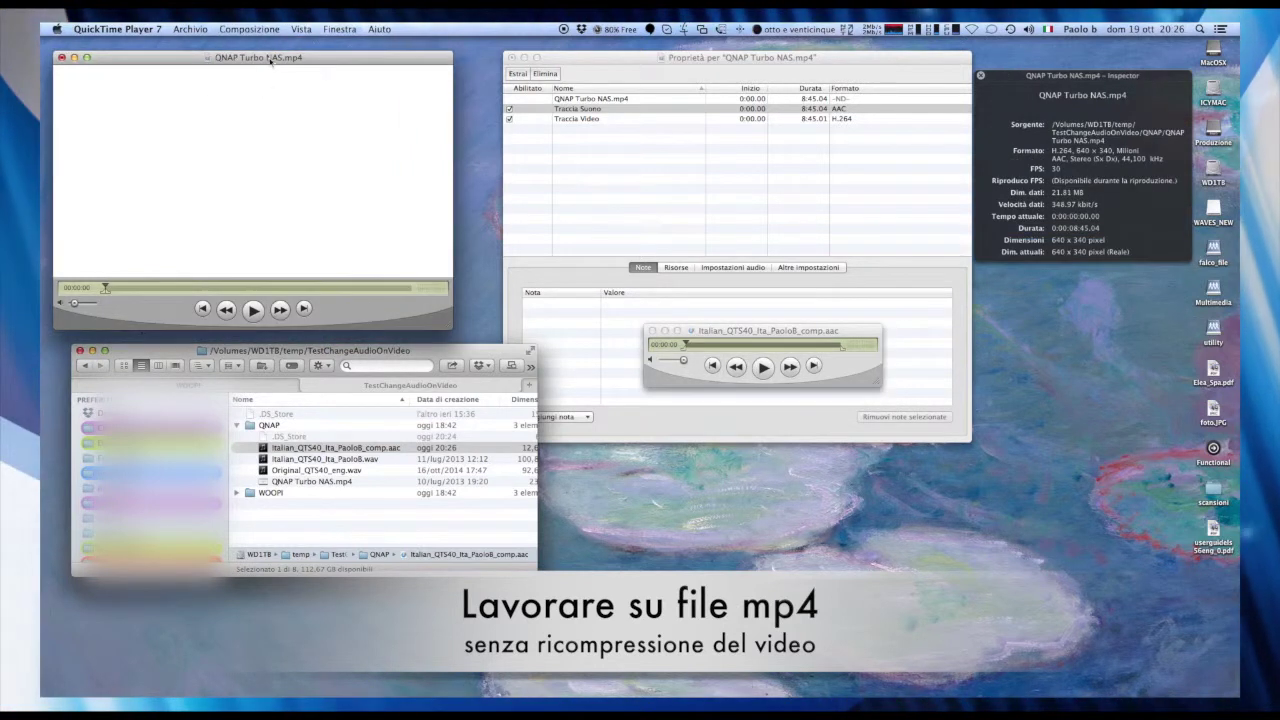
left_click(230, 30)
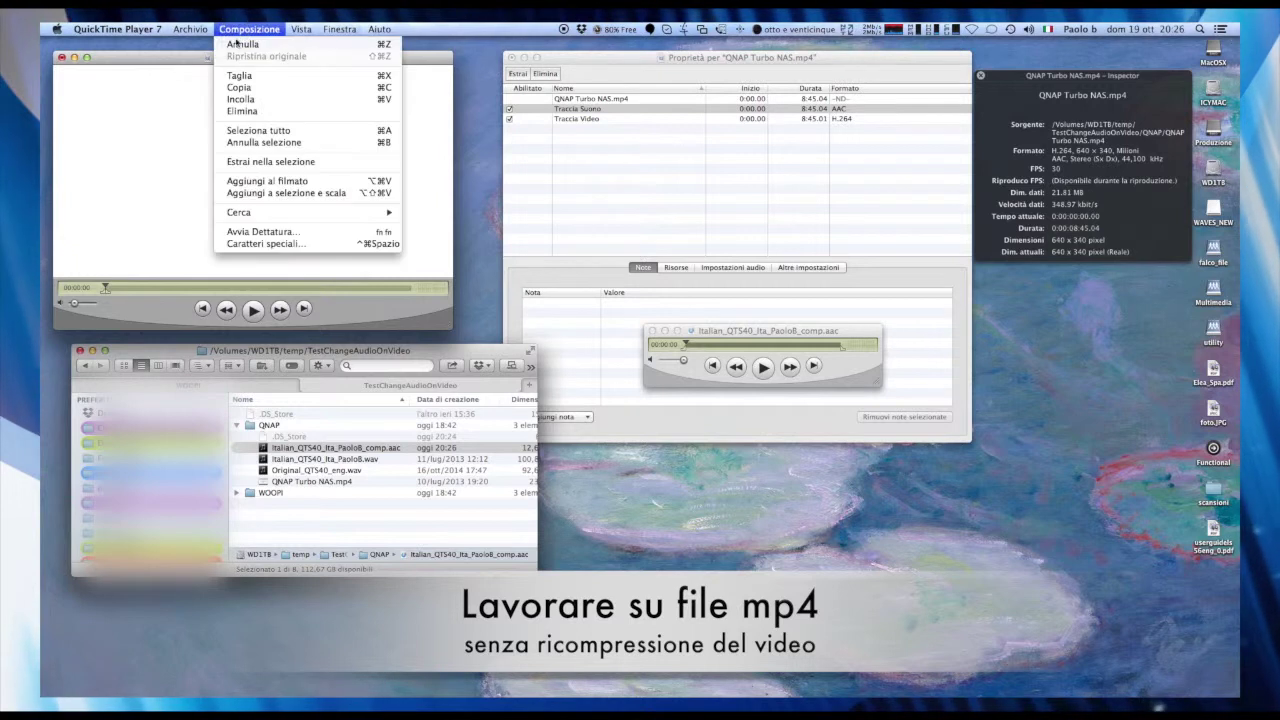
left_click(248, 130)
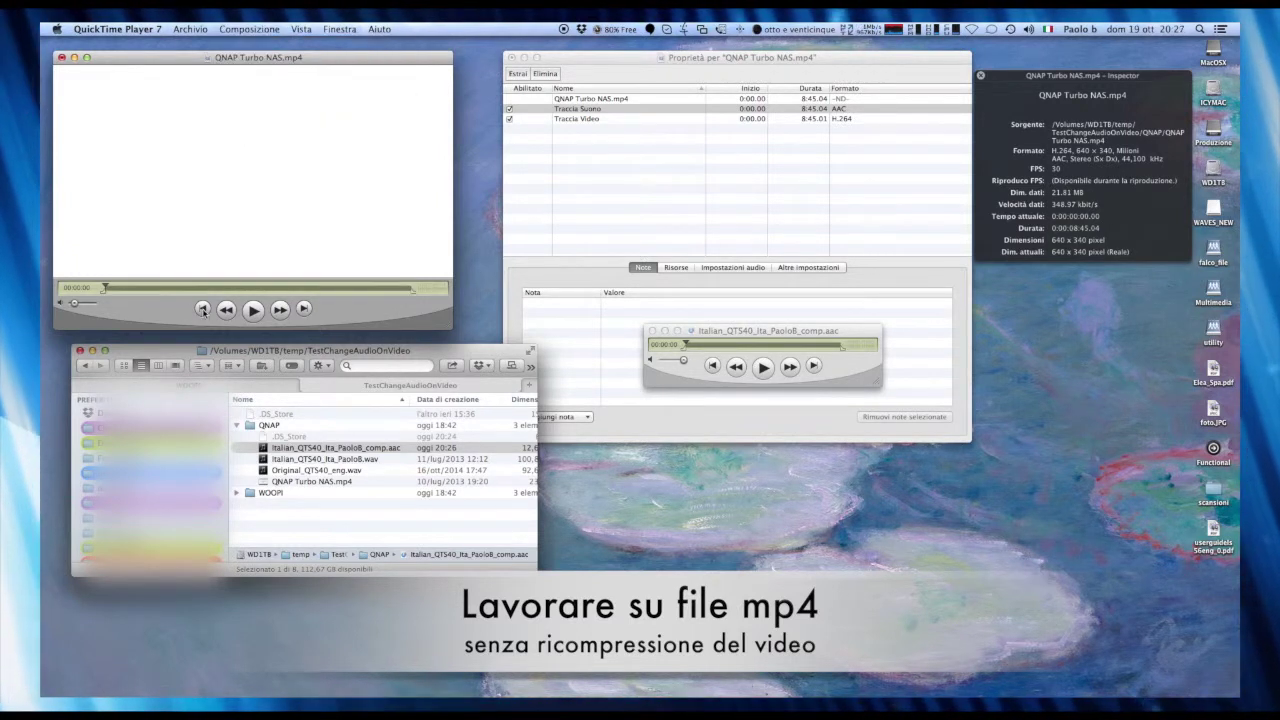
left_click(259, 30)
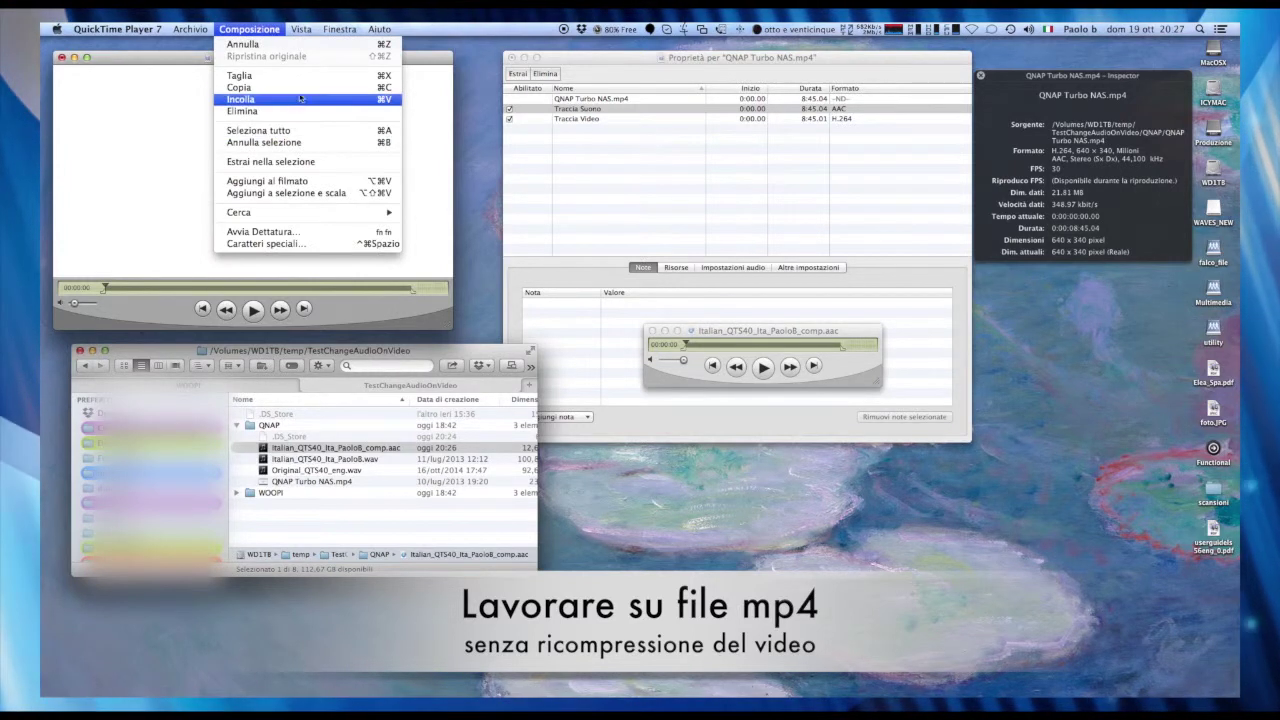
left_click(307, 183)
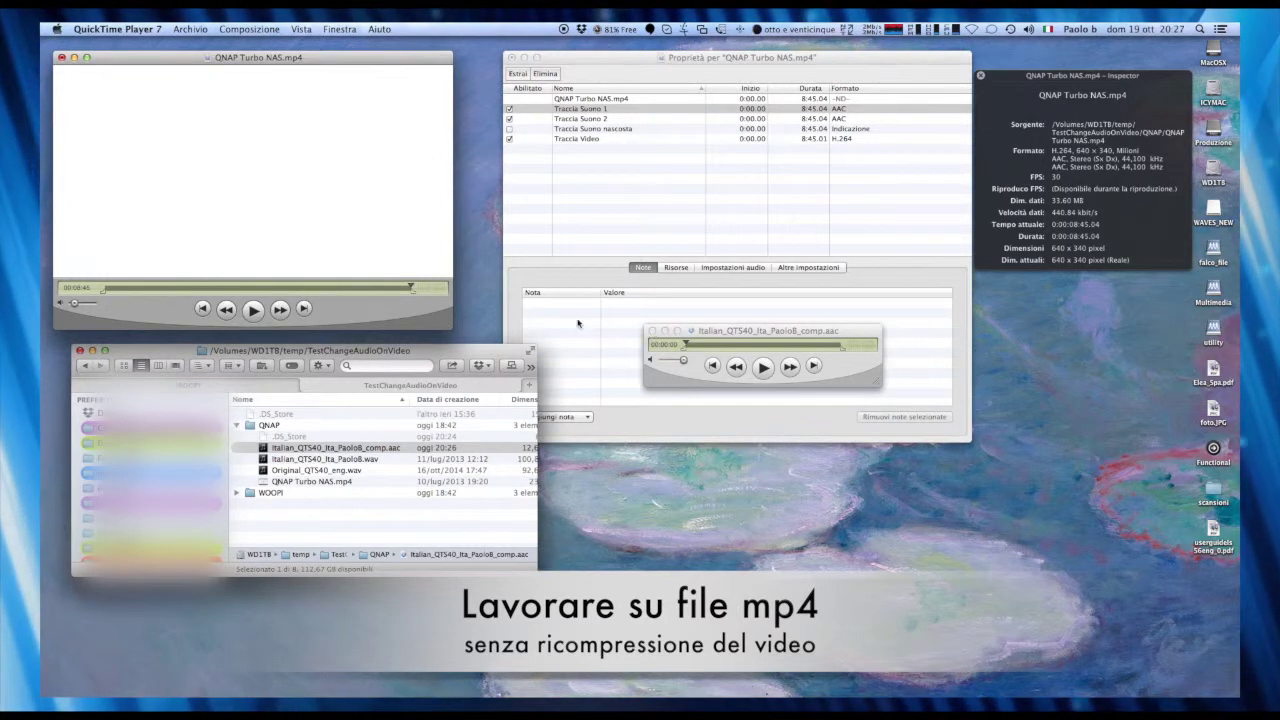
Step: Return QNAP Turbo NAS.mp4 to its start, scrub a little way in, and play it to hear the overlaid audio tracks
left_click_drag(371, 287, 92, 288)
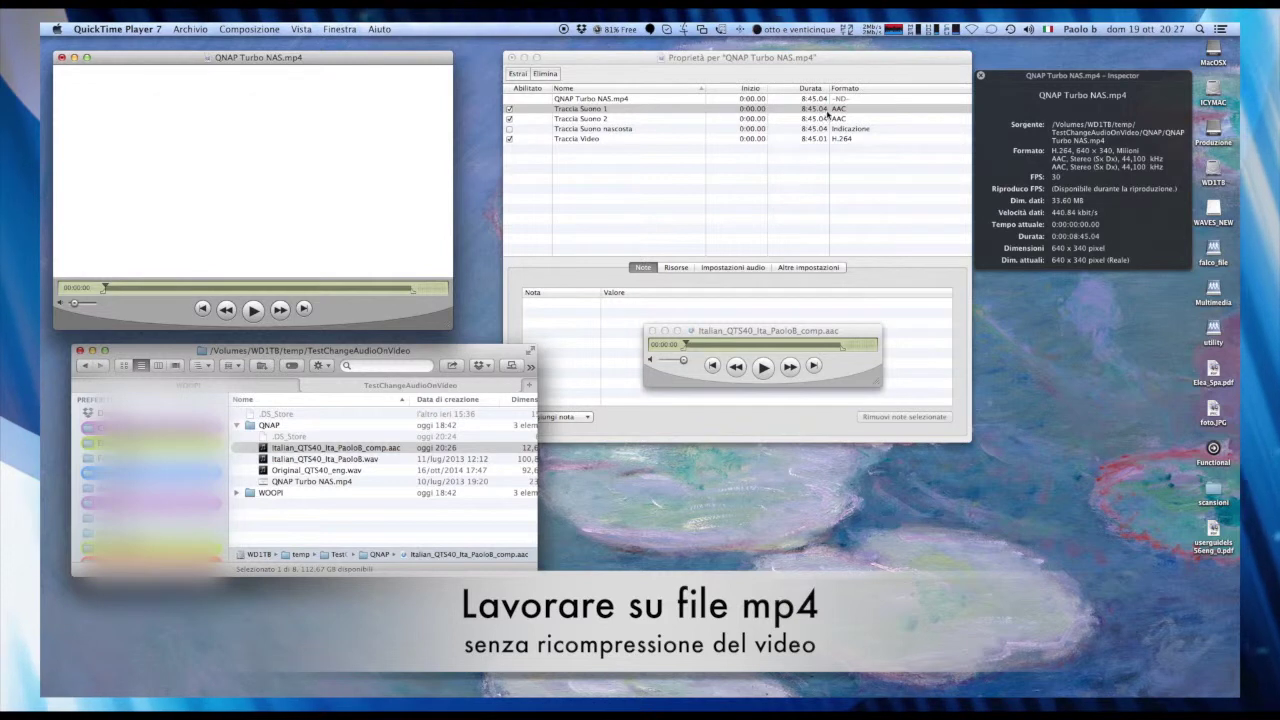
left_click_drag(104, 287, 126, 288)
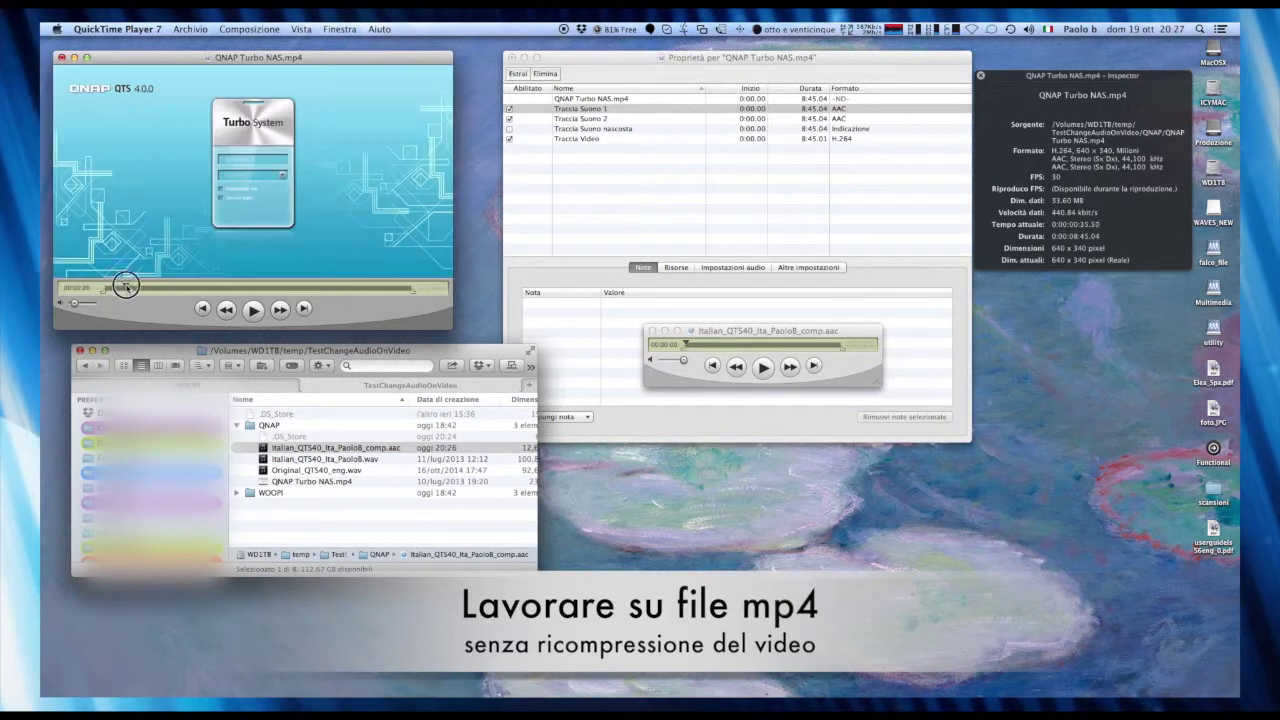
left_click(255, 311)
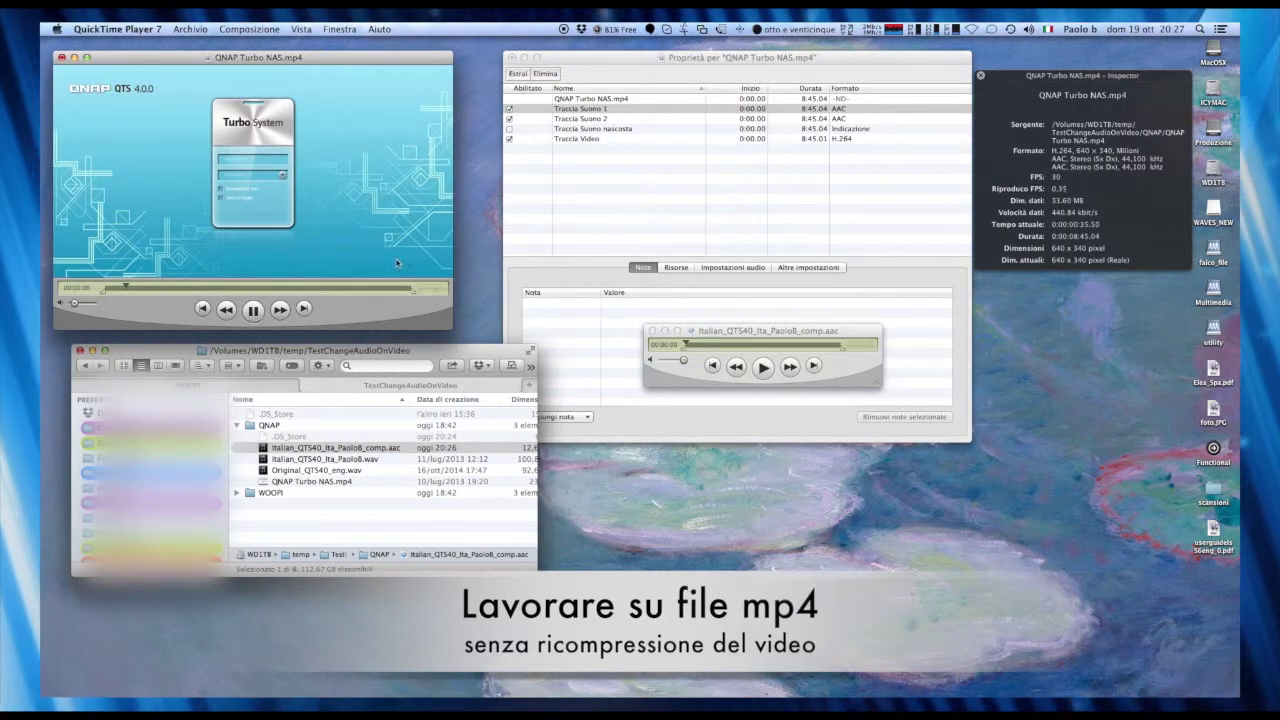
Step: Name the two AAC sound tracks inglese and italiano, disabling the English track and leaving the Italian one enabled
left_click(509, 119)
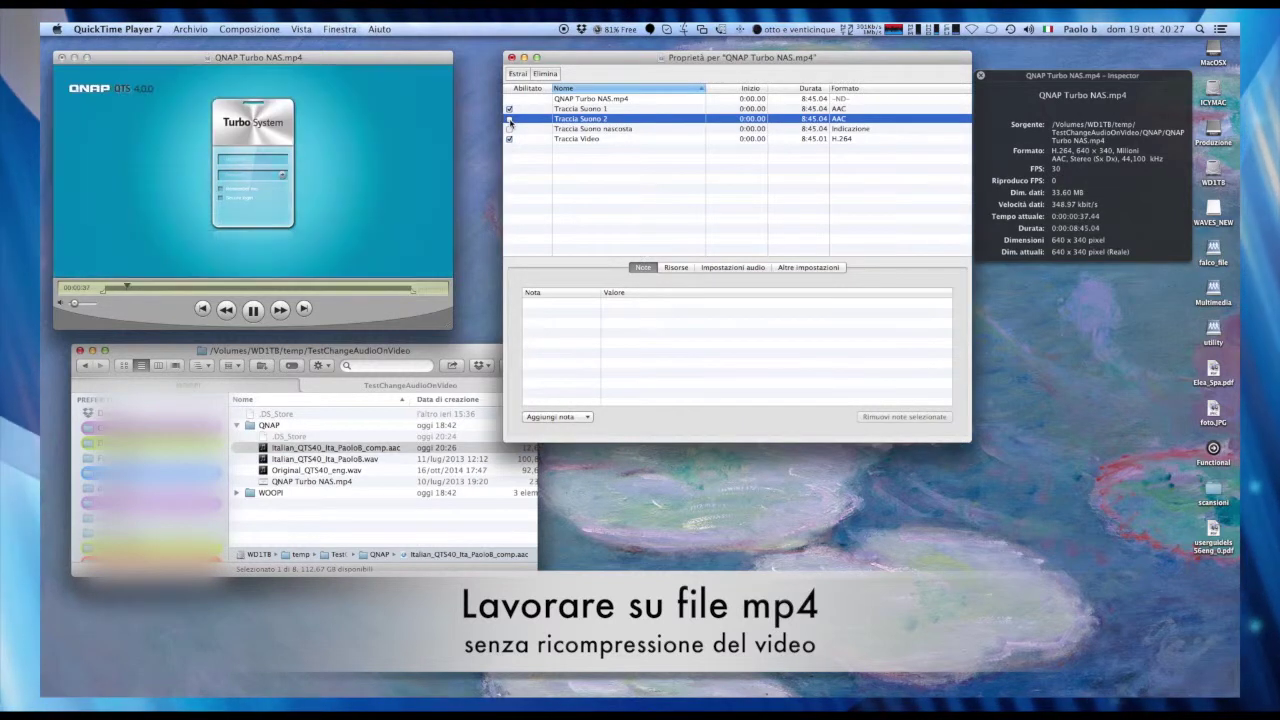
double_click(575, 108)
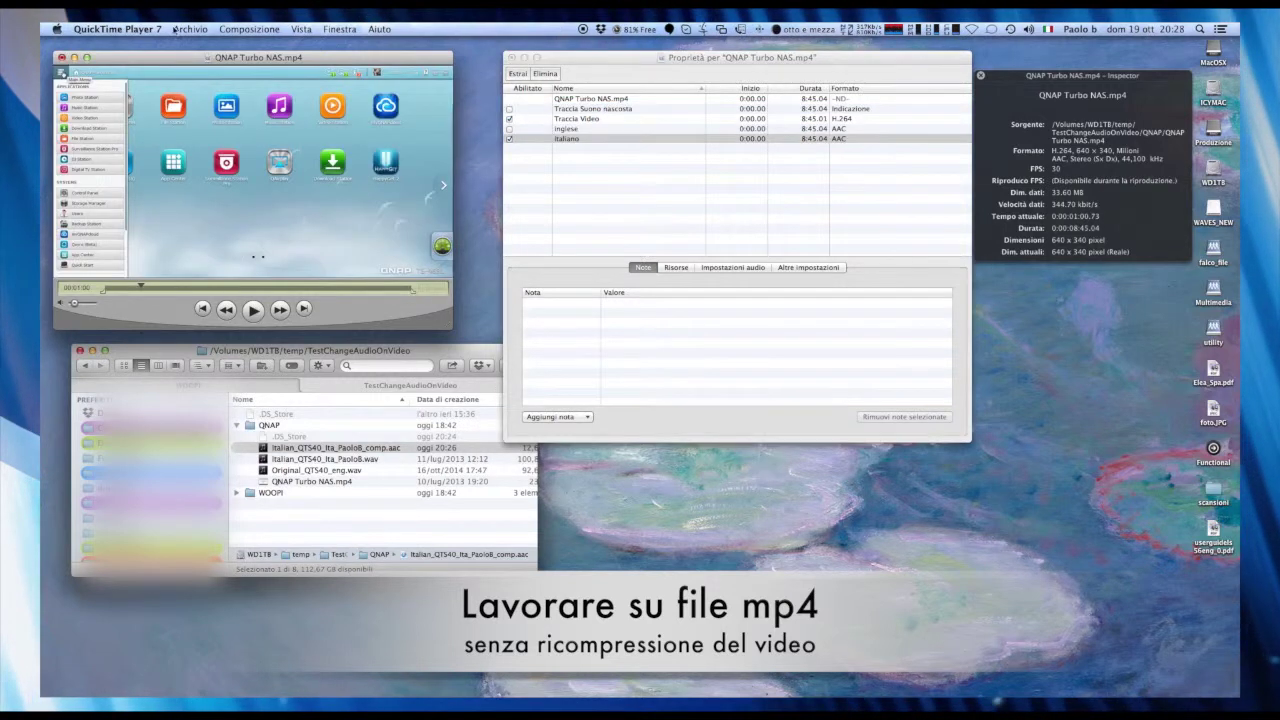
Step: Save the movie as the self-contained file QNAP Turbo NAS.mov in the QNAP folder
left_click(180, 29)
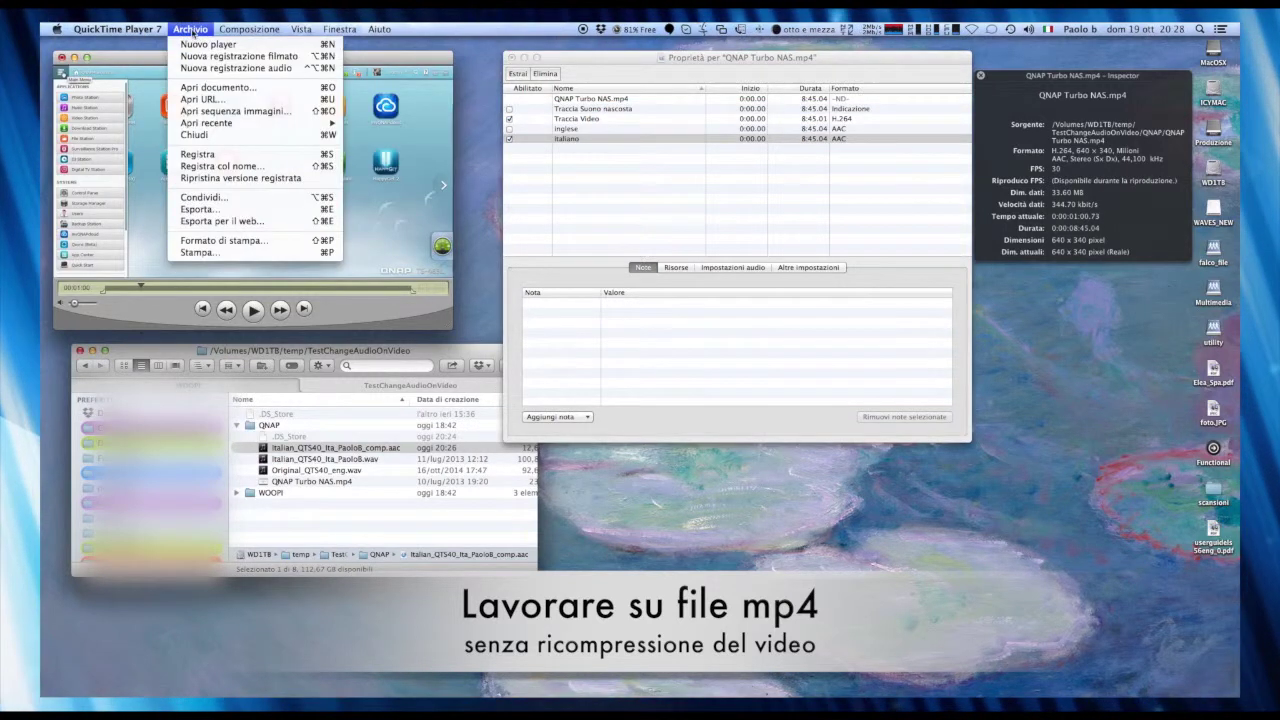
left_click(224, 165)
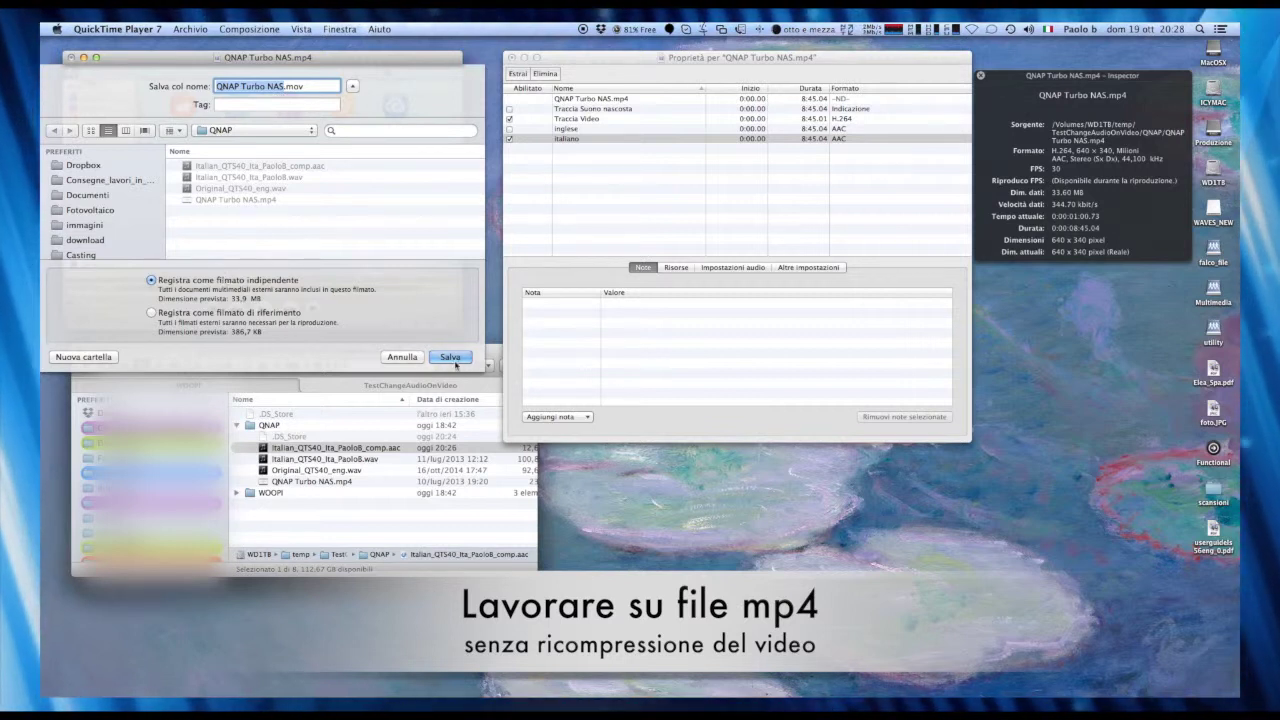
left_click(452, 357)
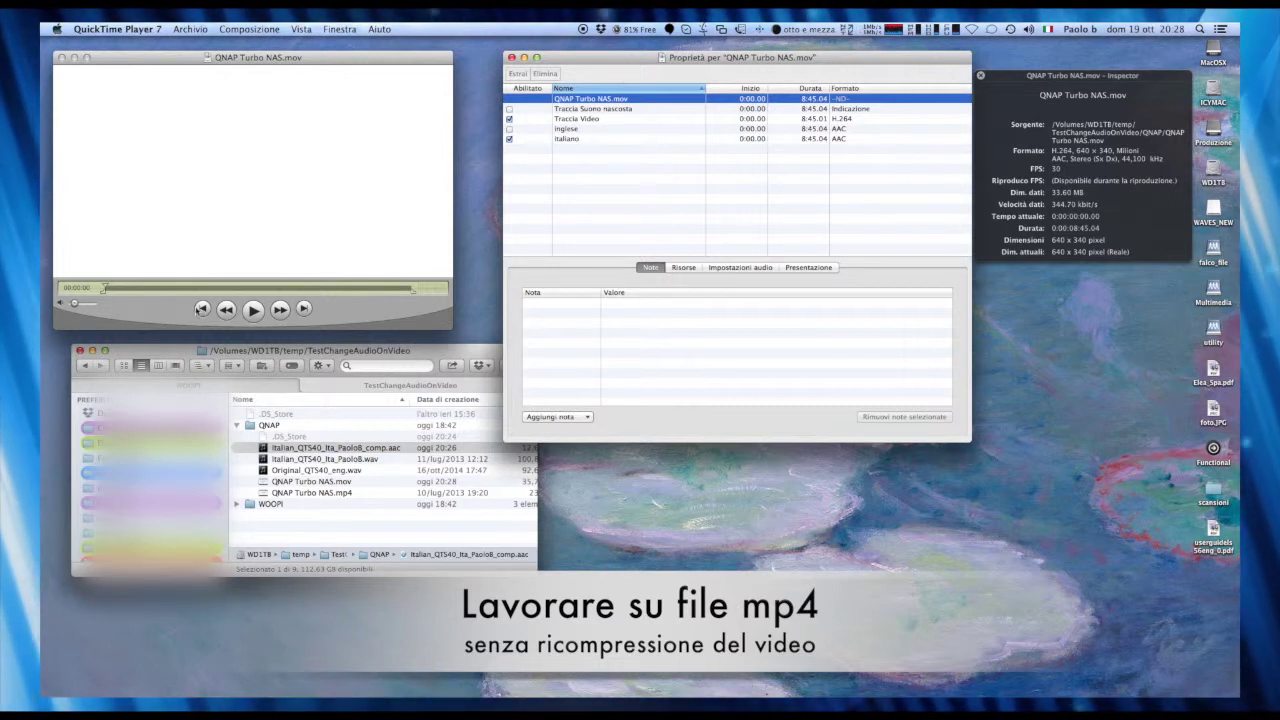
Step: Play back the saved QNAP Turbo NAS.mov and jump to an early point to check its Italian soundtrack
left_click(143, 307)
key("space")
left_click(116, 287)
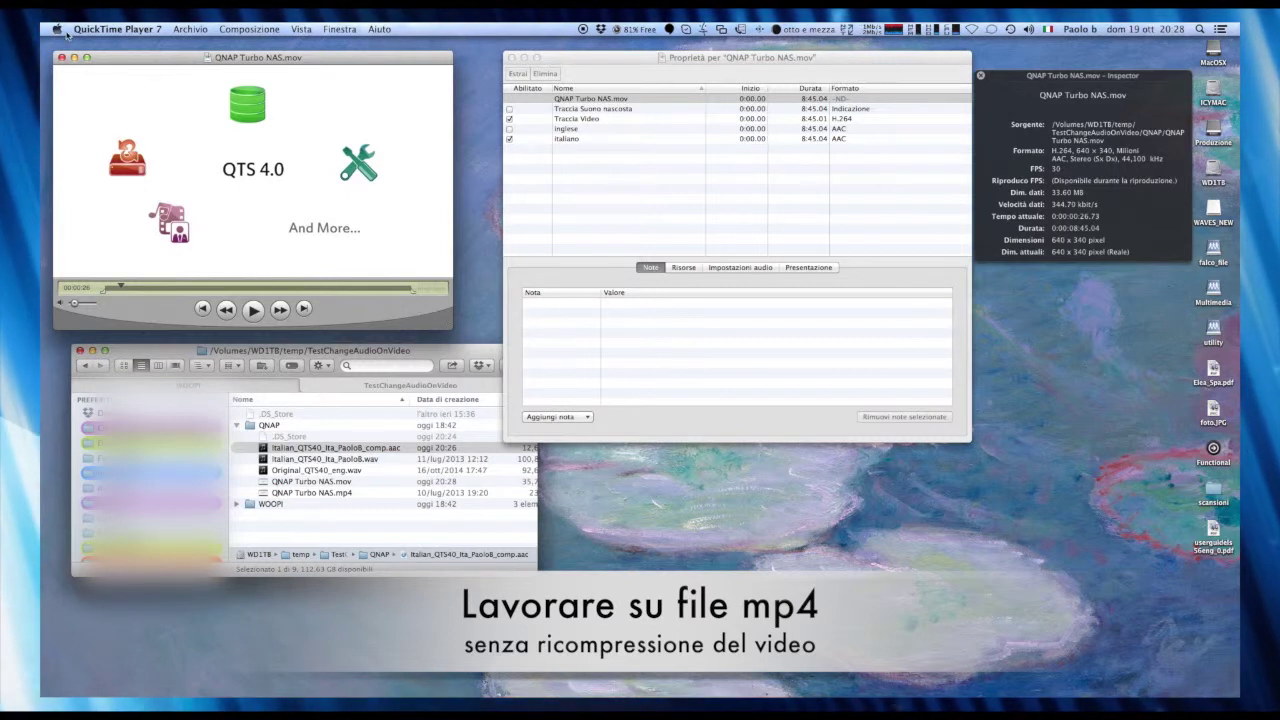
Step: Set up an MPEG-4 export of QNAP Turbo NAS.mov as MP4, with both the video and audio formats set to Invariata
left_click(175, 30)
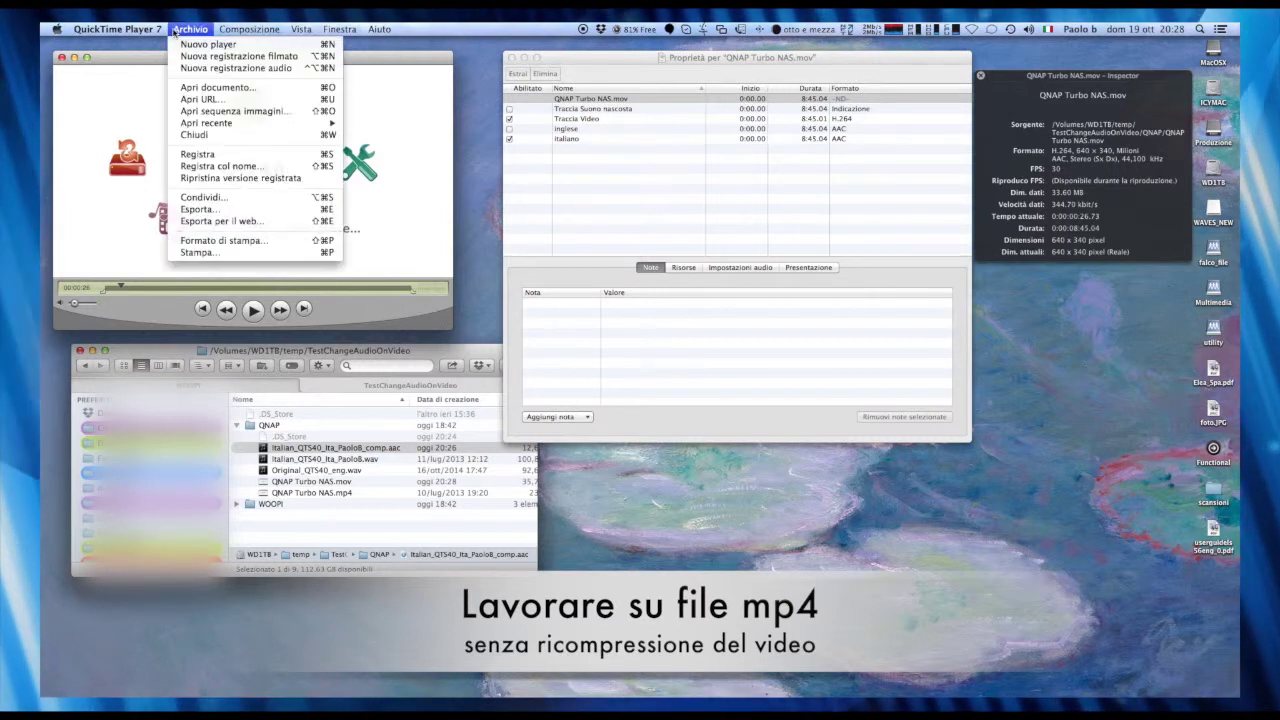
left_click(222, 209)
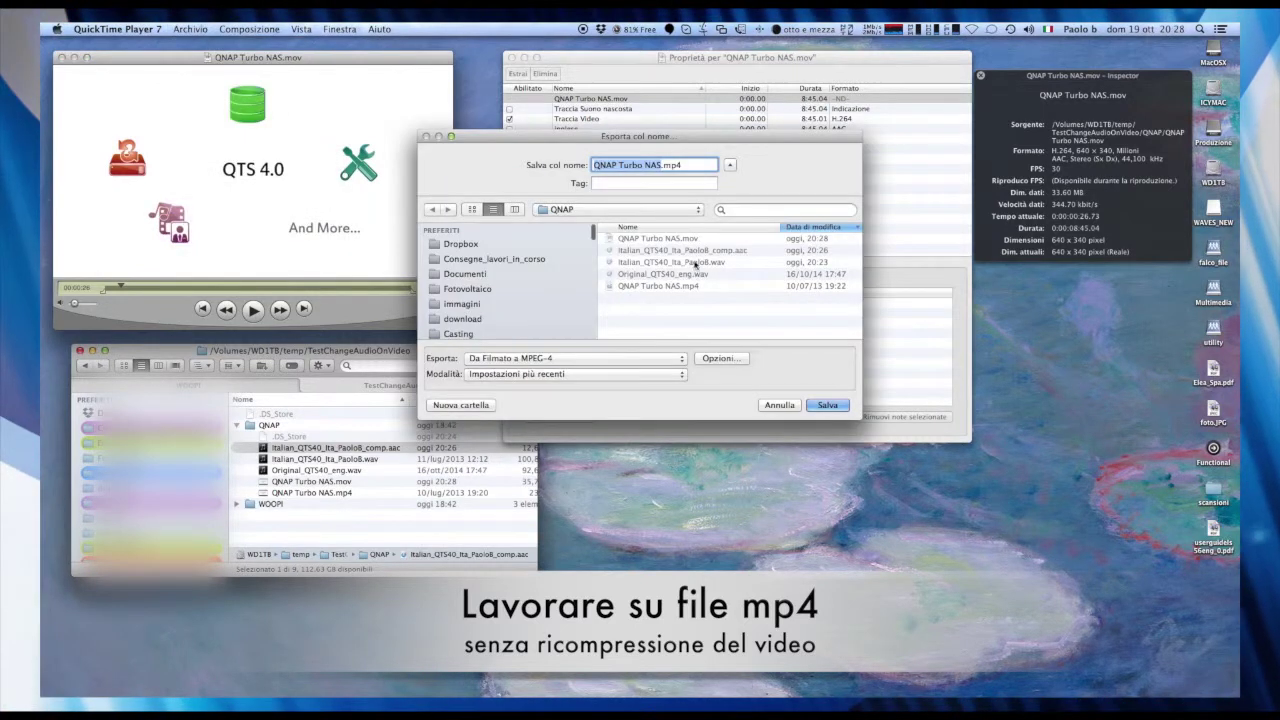
left_click(719, 358)
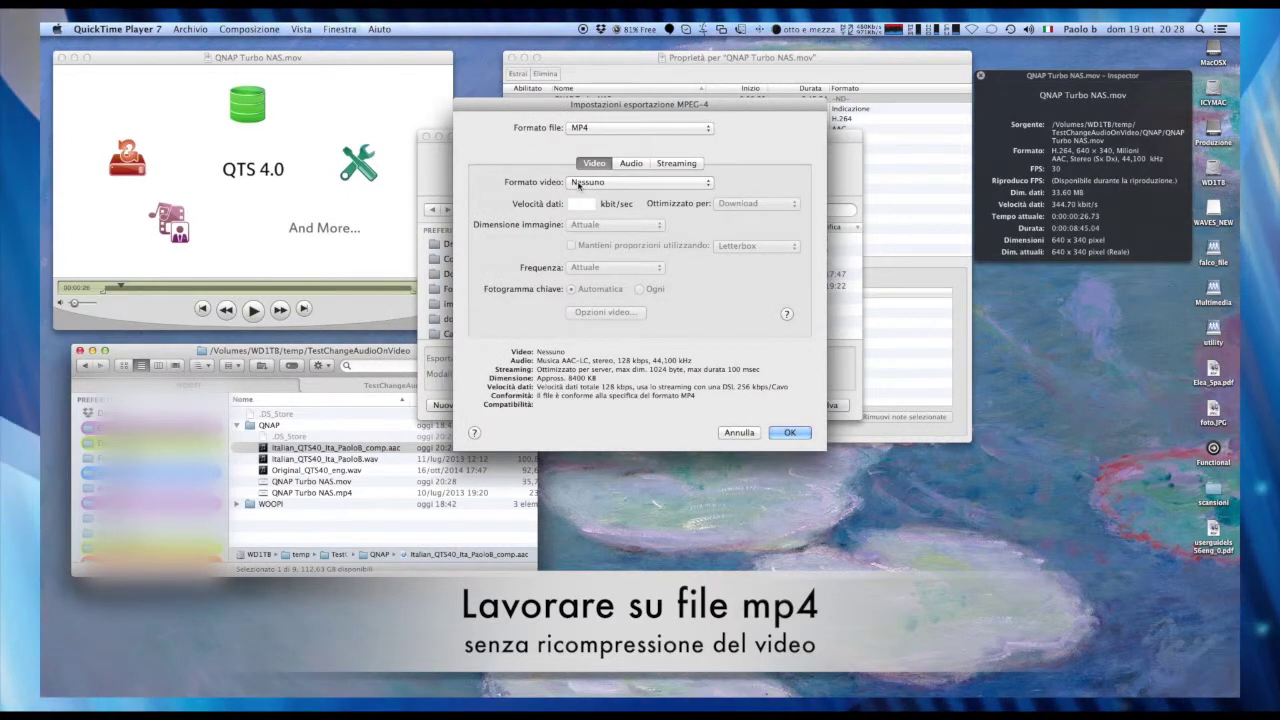
left_click(578, 183)
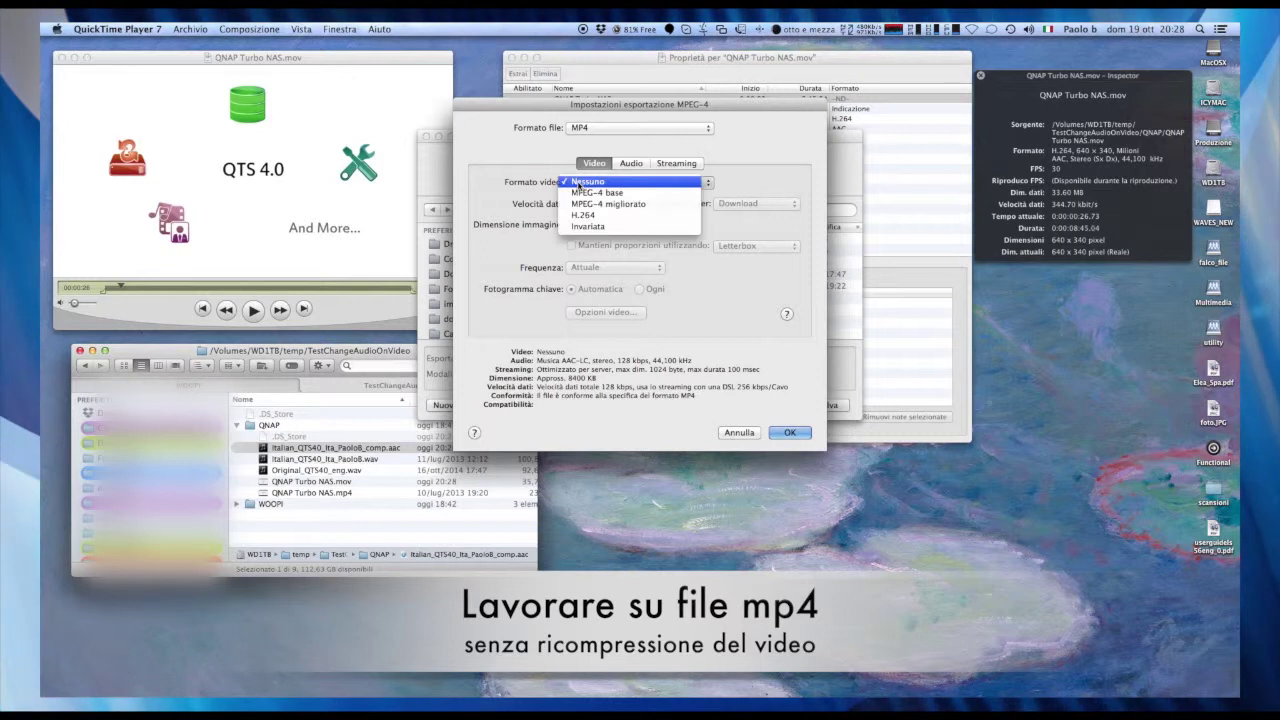
left_click(595, 227)
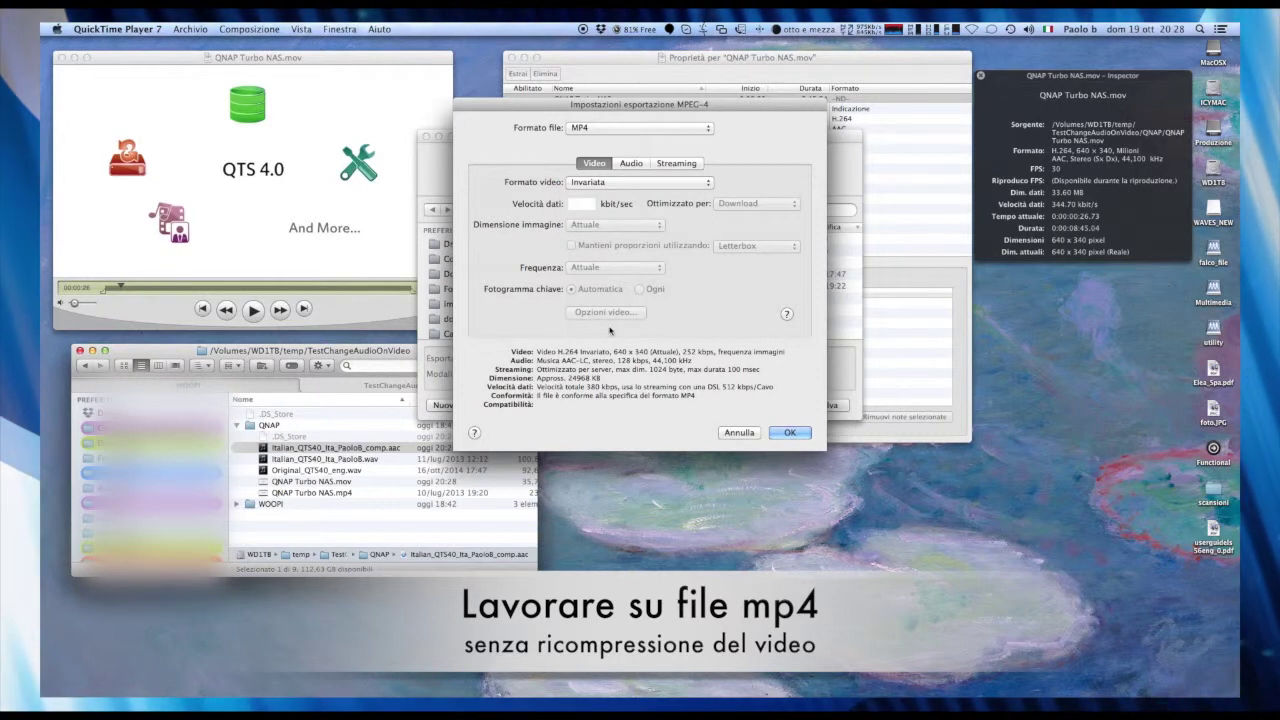
left_click(631, 163)
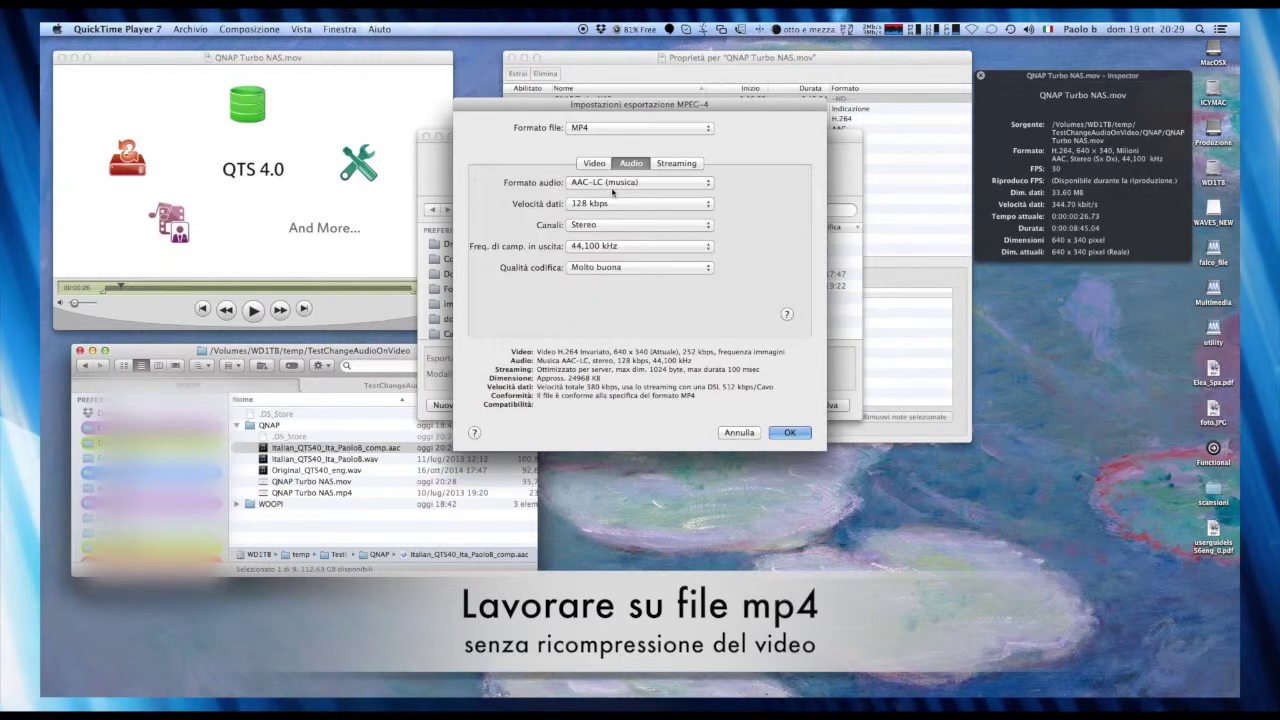
left_click(619, 184)
left_click(616, 201)
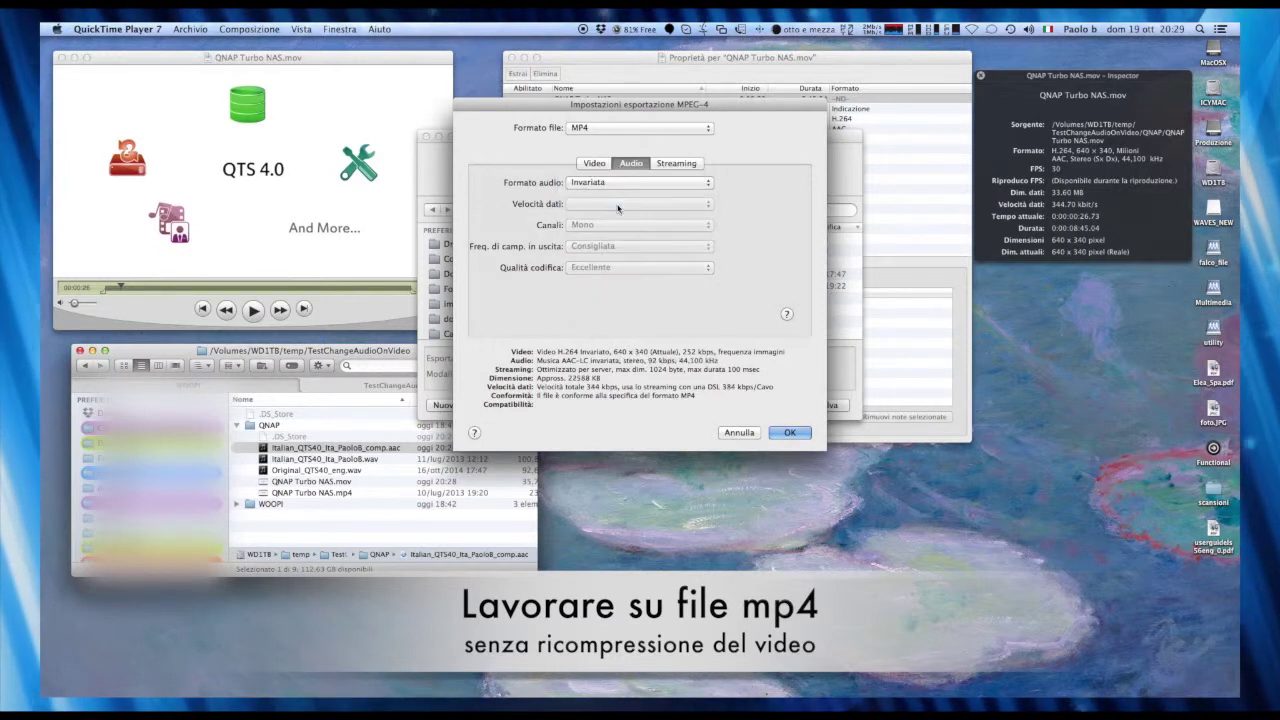
left_click(793, 433)
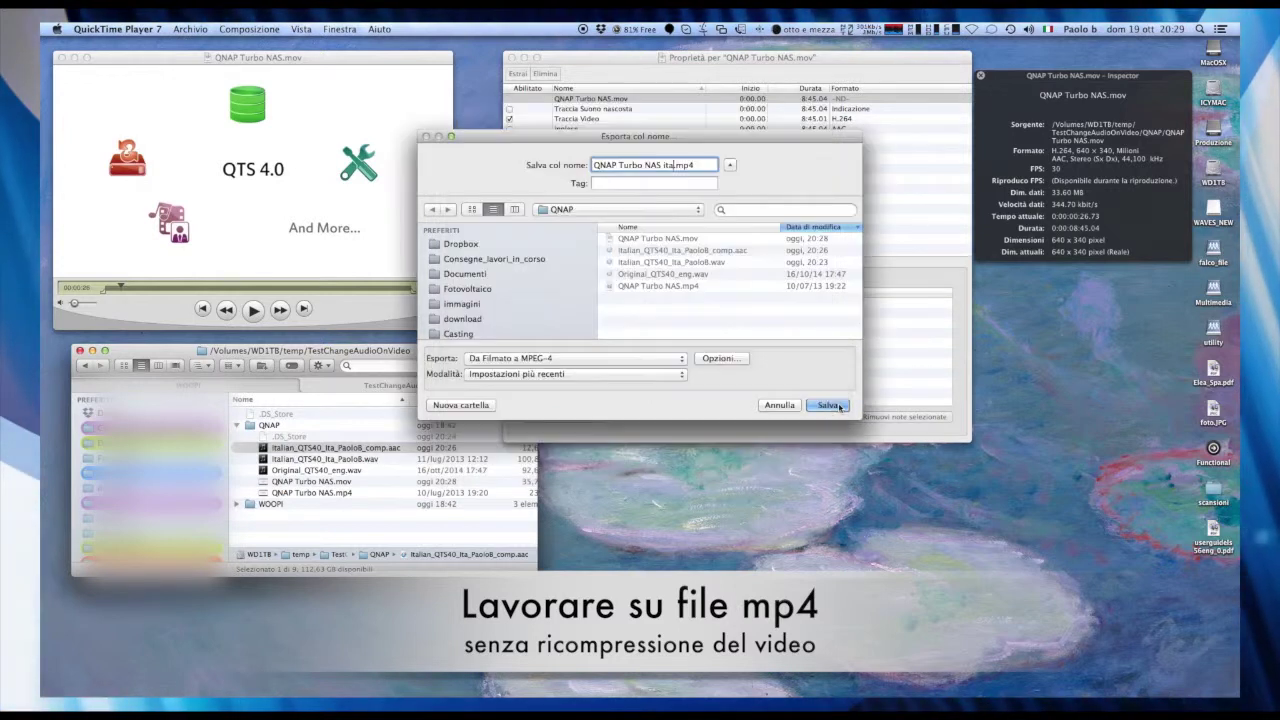
Step: Export the movie as QNAP Turbo NAS ita.mp4 in the QNAP folder and open the exported file
left_click(823, 403)
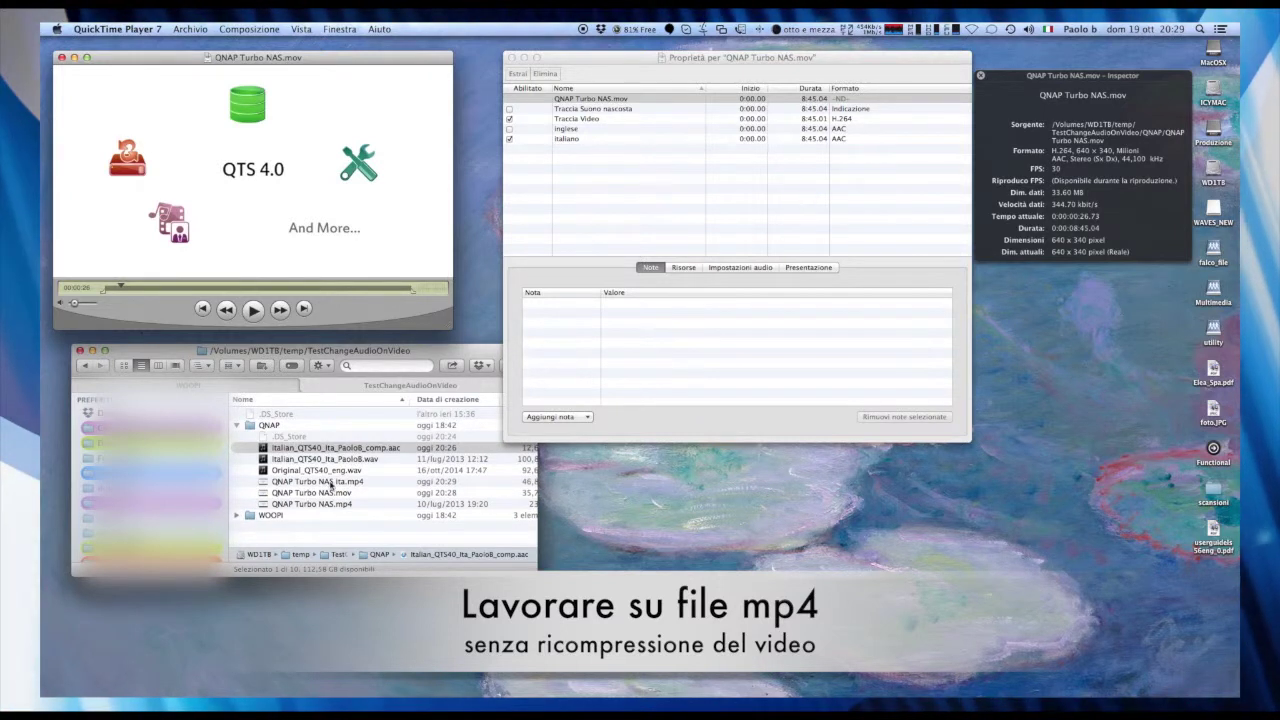
double_click(358, 482)
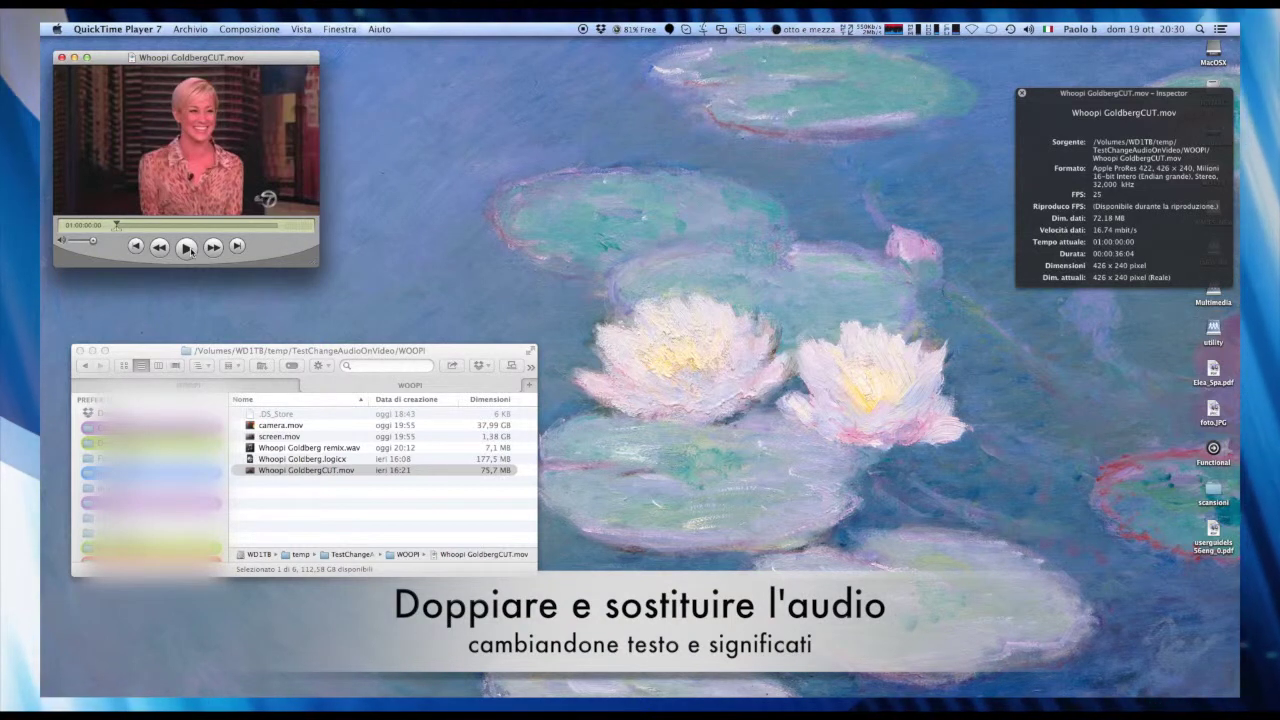
Step: Play Whoopi GoldbergCUT.mov and enlarge its player window
left_click(188, 248)
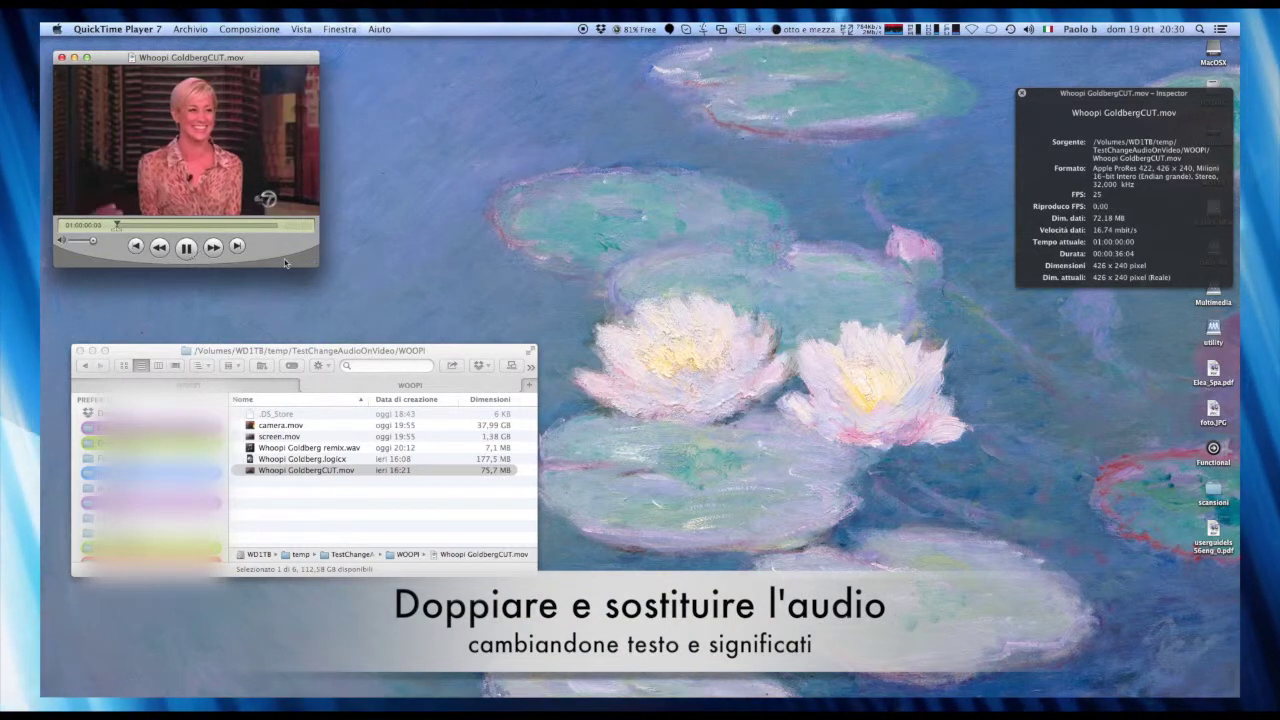
left_click_drag(313, 262, 777, 523)
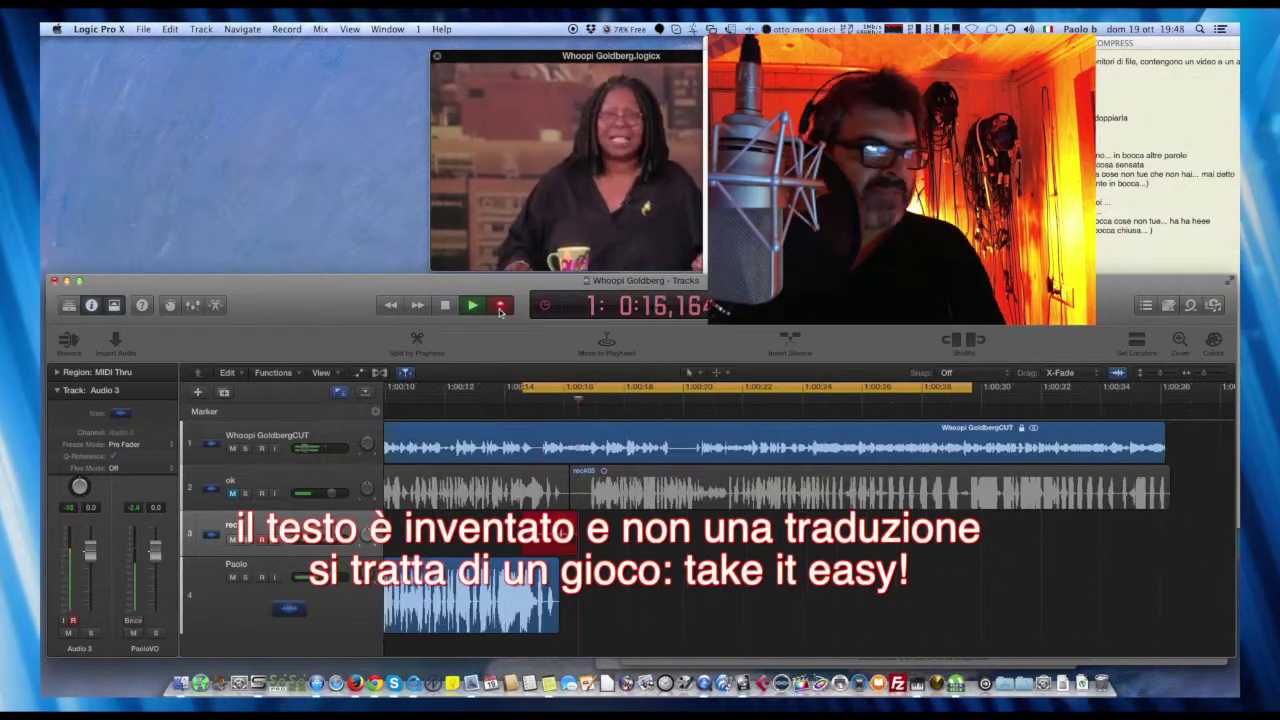
Step: In Logic Pro X, record a voice take on the rec track and place it on the ok track at about 1:00:19
left_click(500, 305)
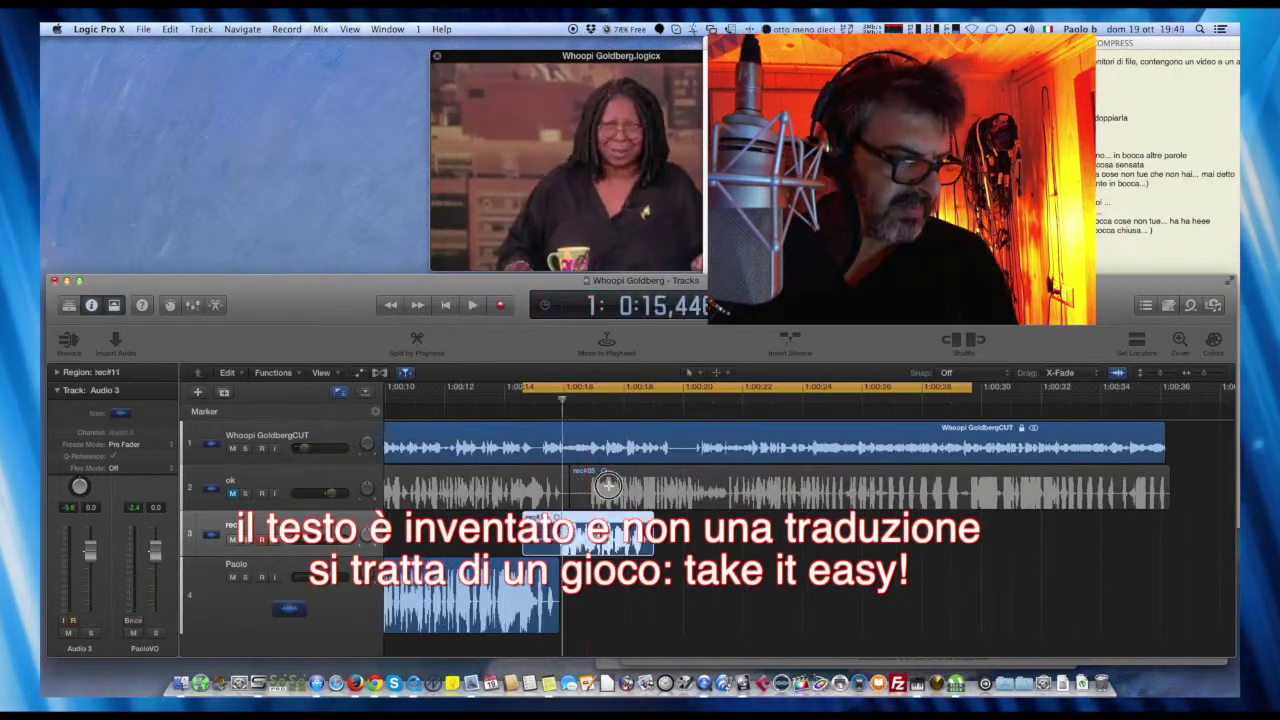
key("Return")
left_click_drag(600, 488, 701, 488)
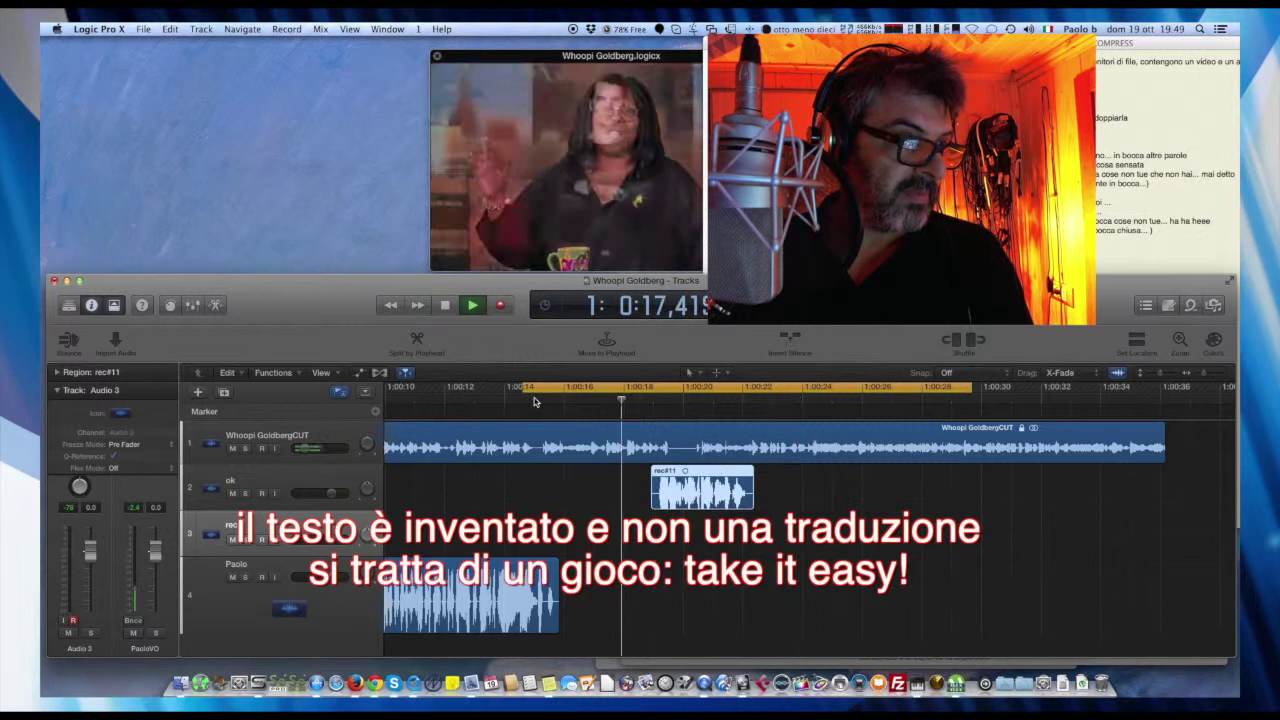
Step: Record another voice take on the rec track from about 1:00:16 to 1:00:36
left_click(501, 307)
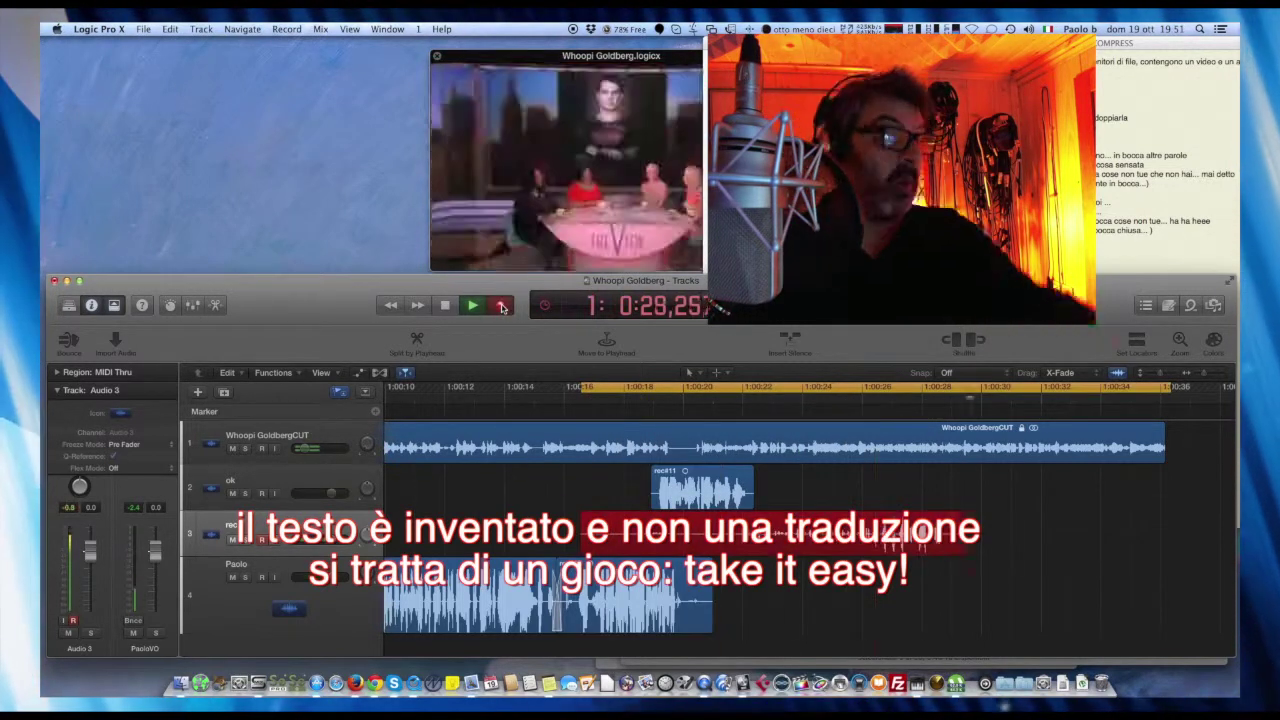
key("space")
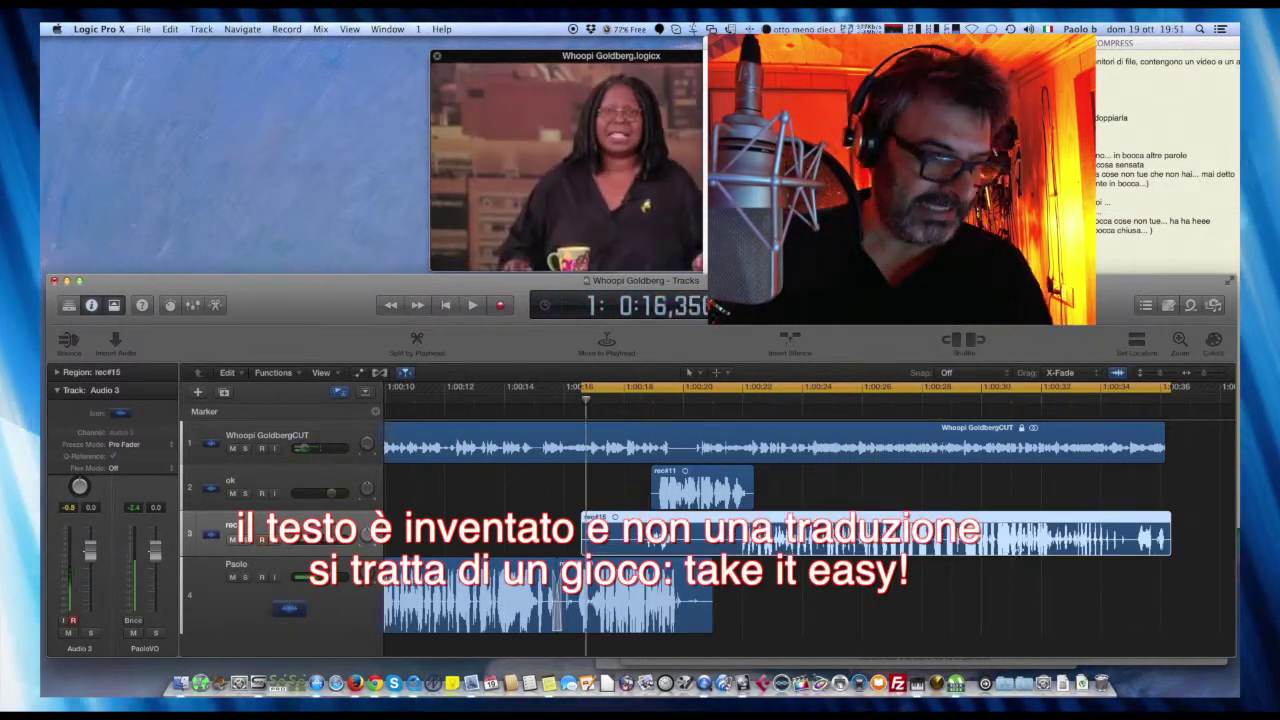
Step: Shift the cycle range to start at about 1:00:21 and play back the edited voice-over against the video
left_click_drag(710, 388, 778, 390)
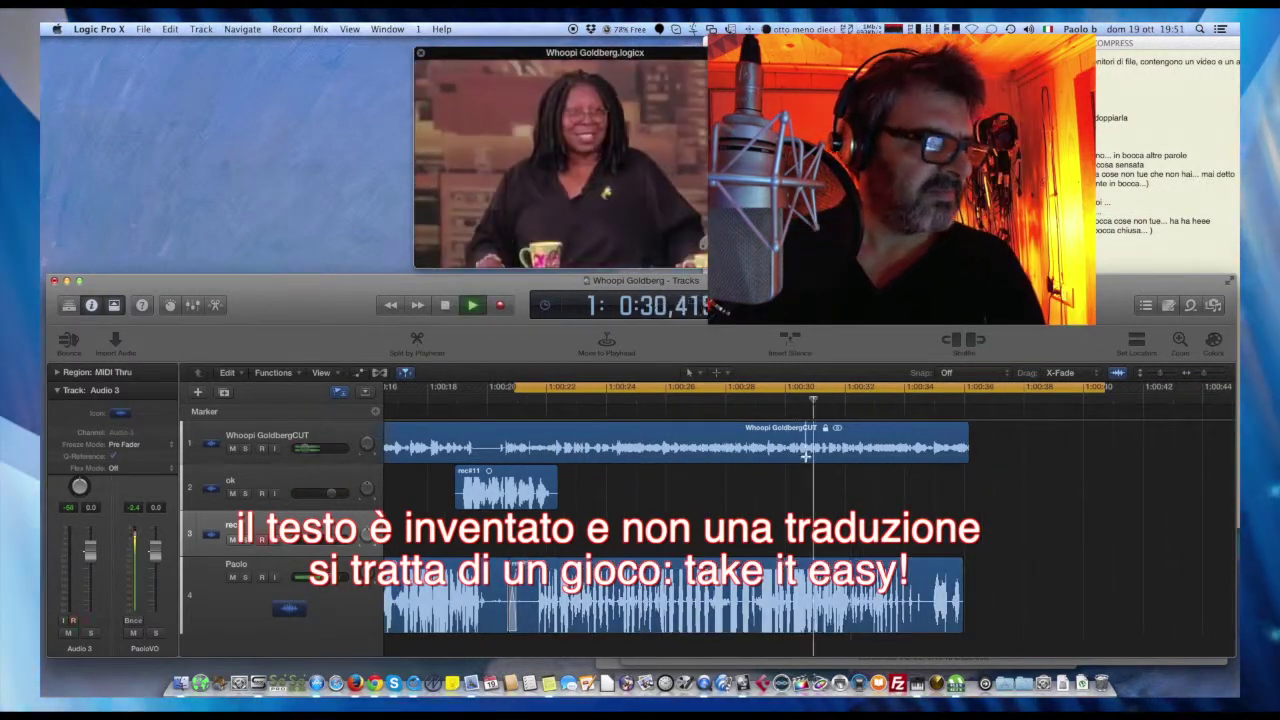
key("space")
left_click_drag(677, 388, 943, 392)
key("space")
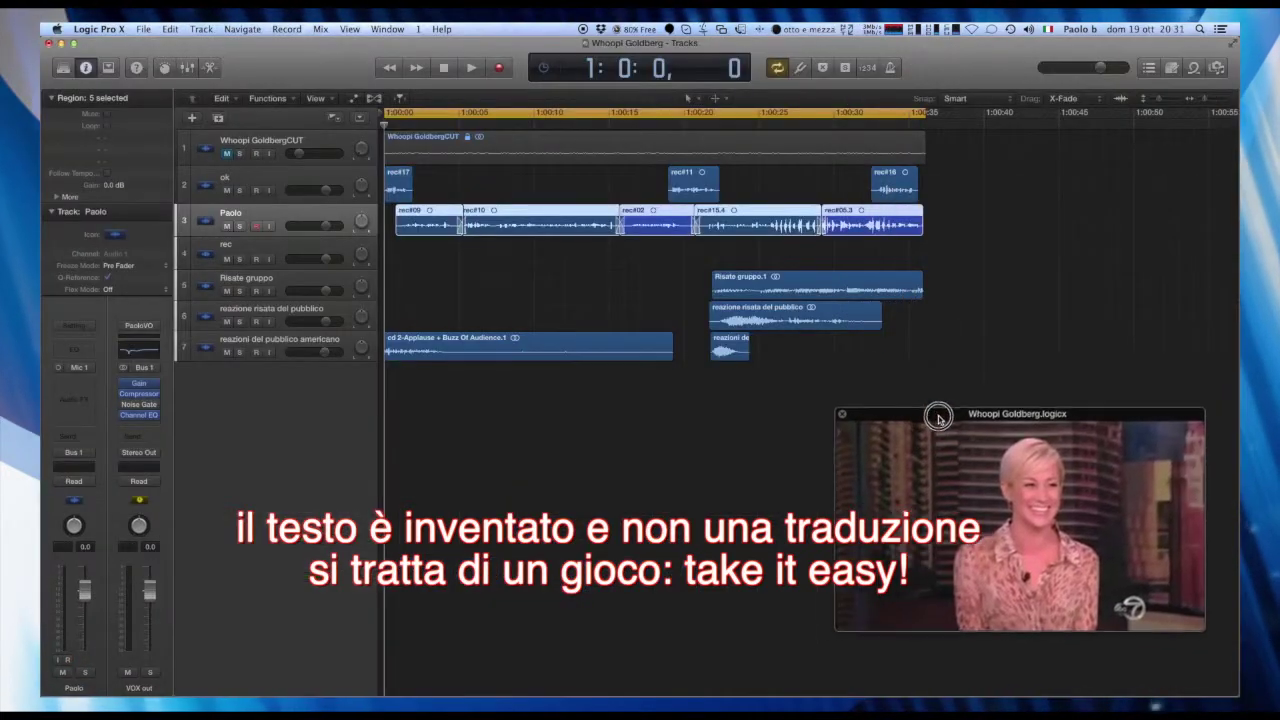
Step: Play the dubbed project from the start with the video window moved slightly, and switch off cycle mode
left_click_drag(940, 418, 917, 420)
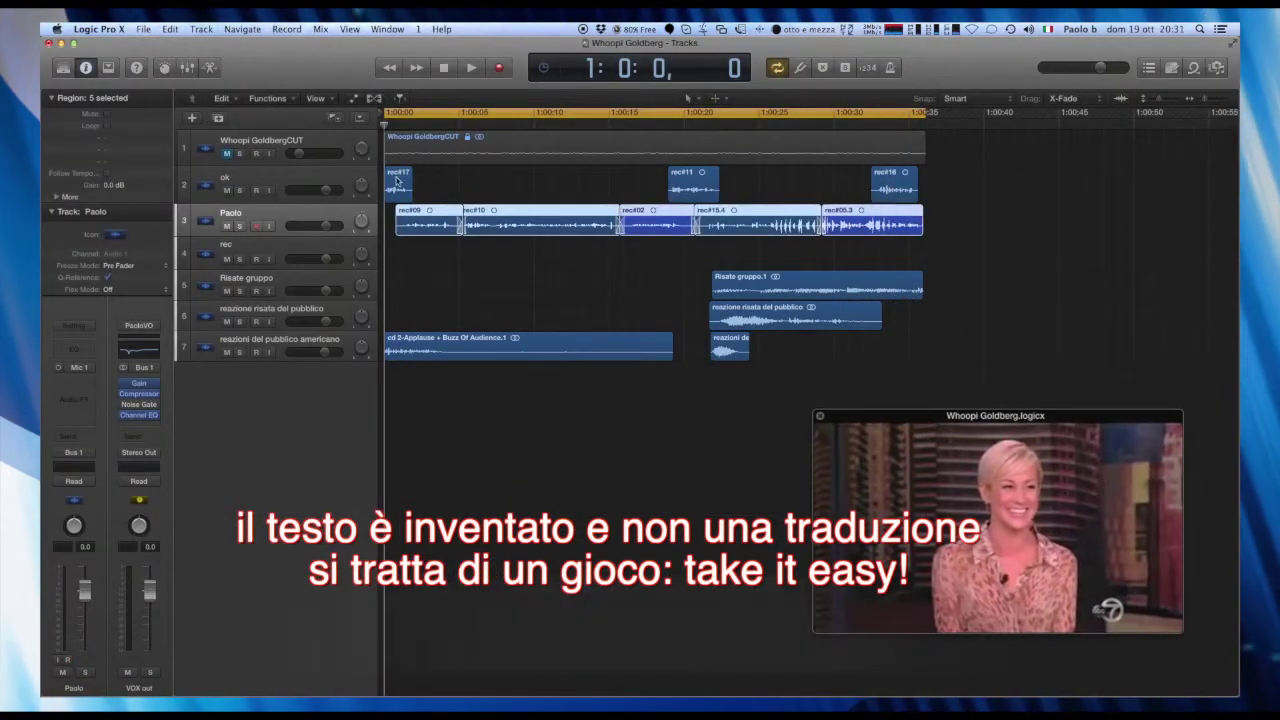
left_click(470, 68)
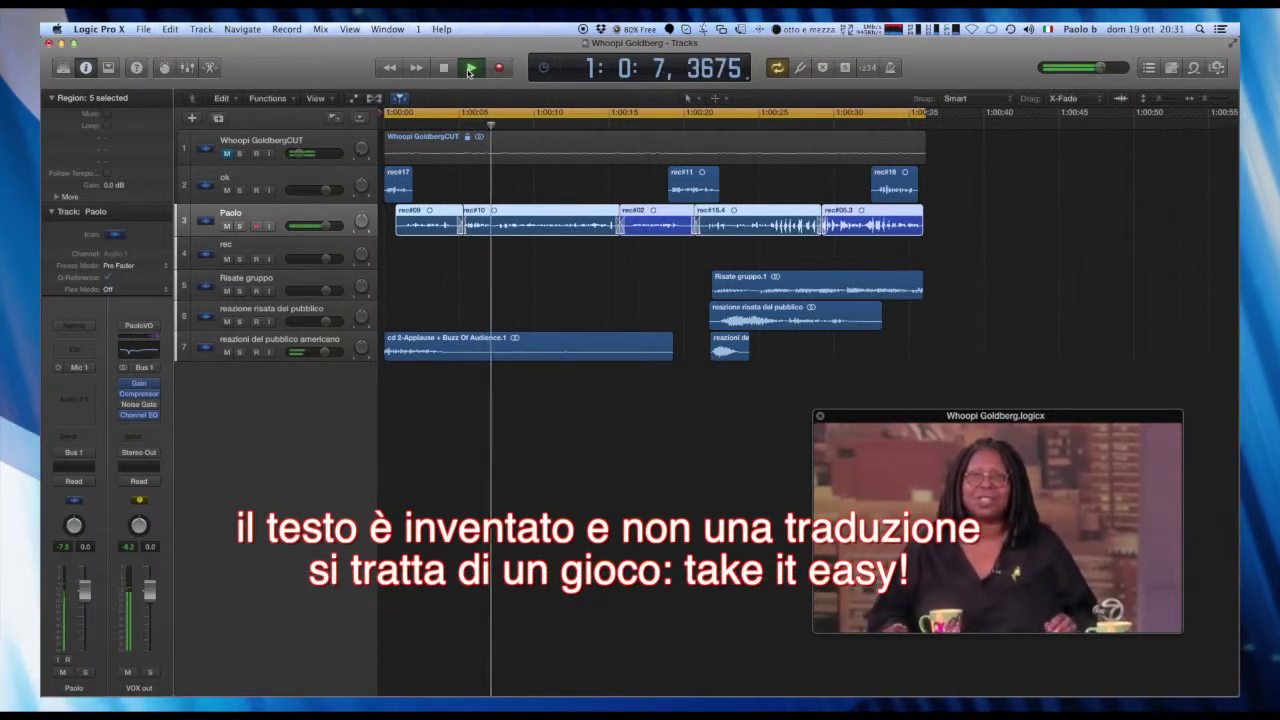
left_click(779, 68)
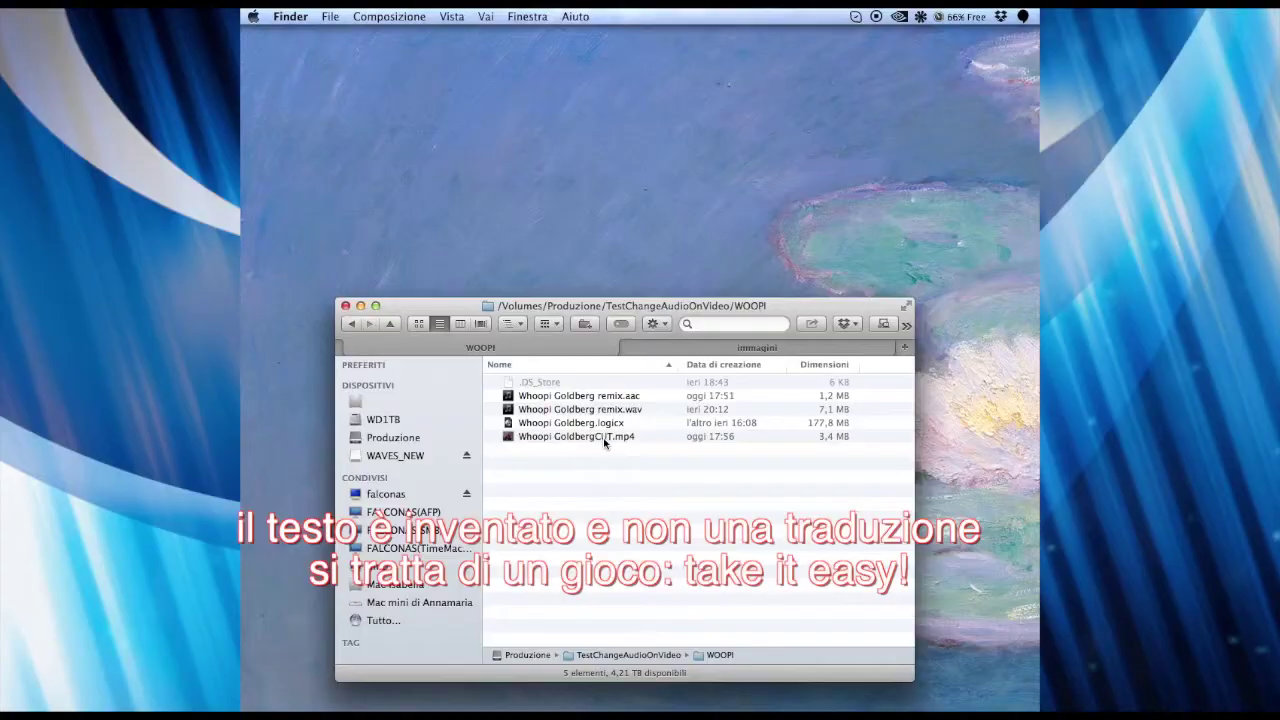
Step: Open Whoopi GoldbergCUT.mp4 from the WOOPI folder in QuickTime Player 7
left_click(604, 437)
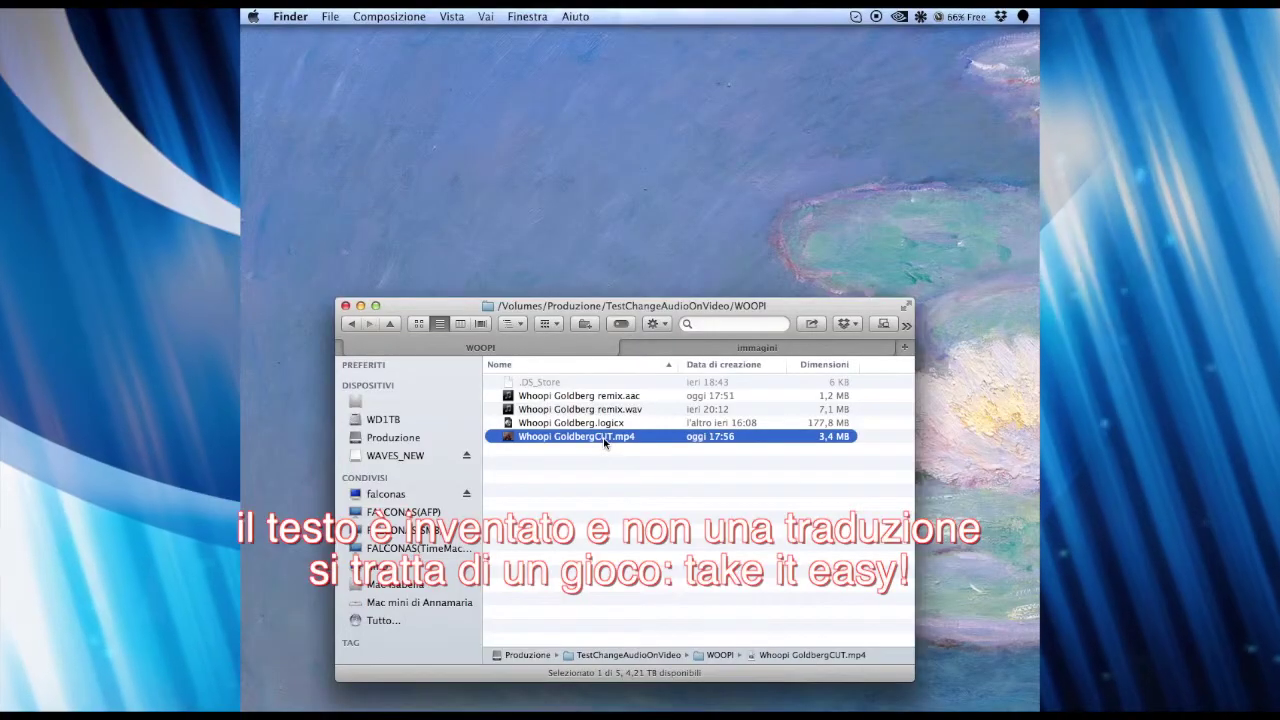
right_click(604, 437)
mouse_move(700, 458)
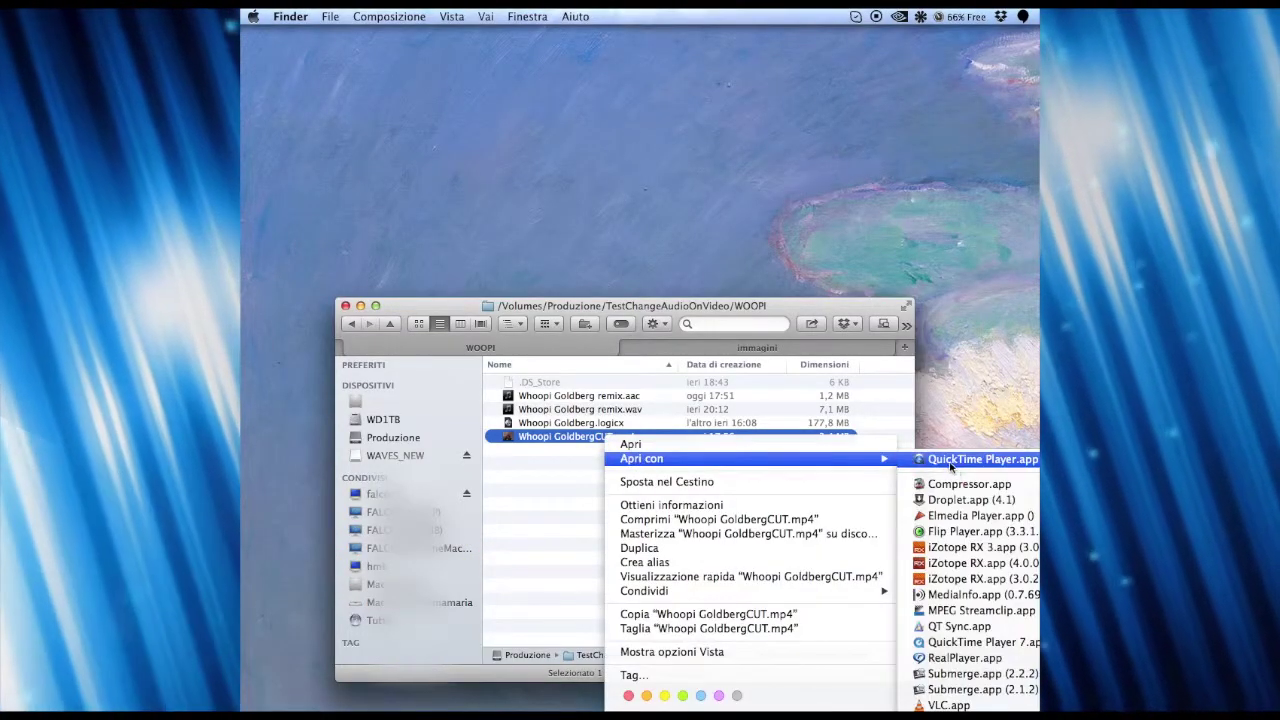
left_click(960, 642)
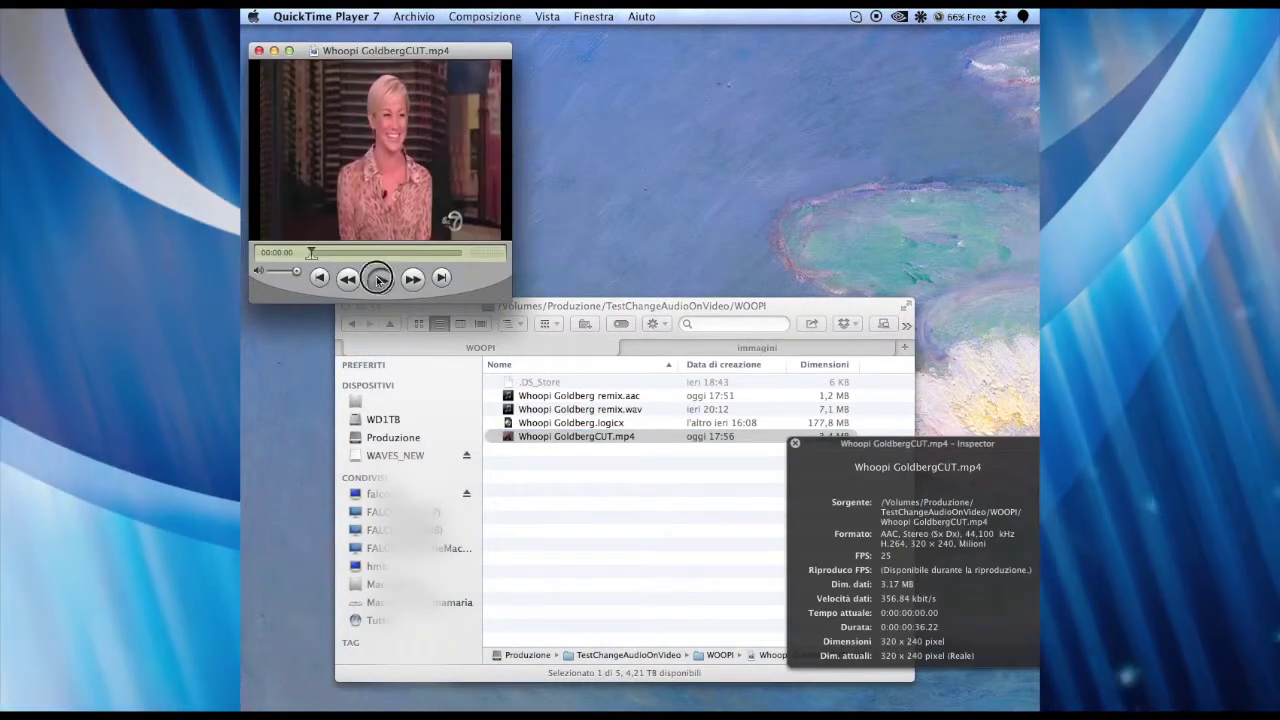
Step: Play Whoopi GoldbergCUT.mp4 briefly in an enlarged player window, pause it, and show its movie properties
left_click(379, 281)
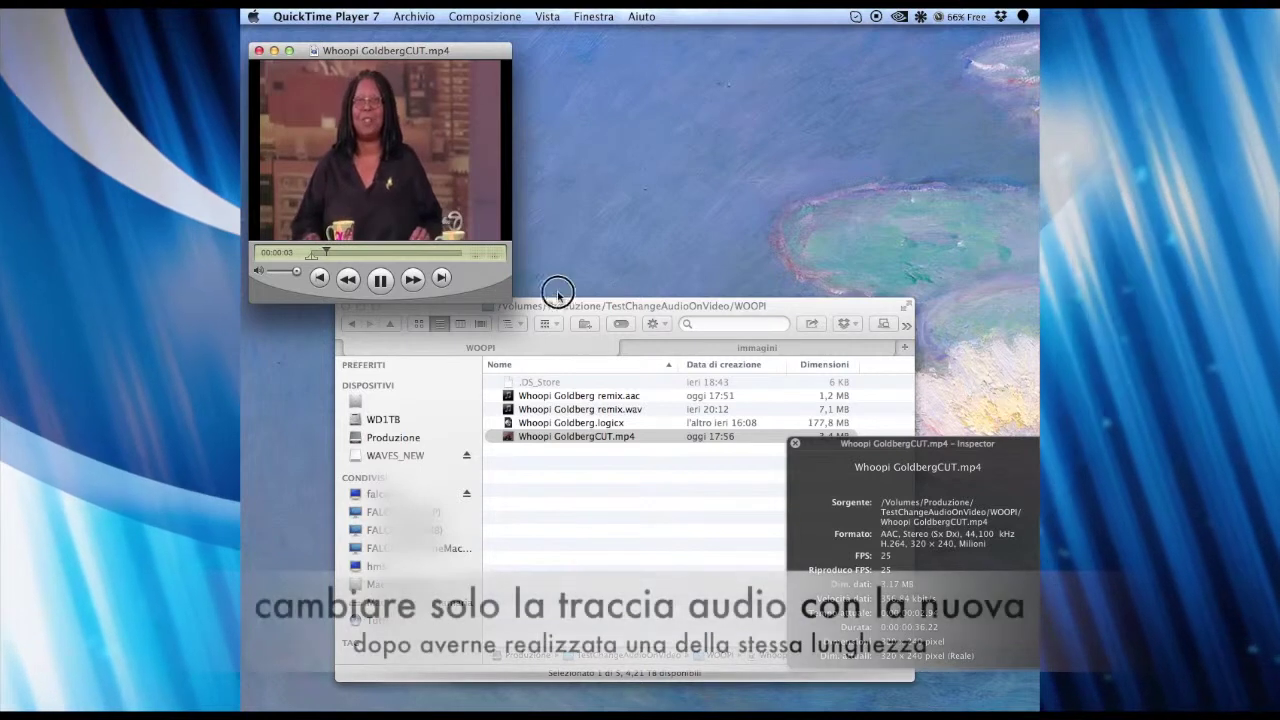
left_click_drag(508, 298, 597, 221)
left_click_drag(477, 55, 481, 40)
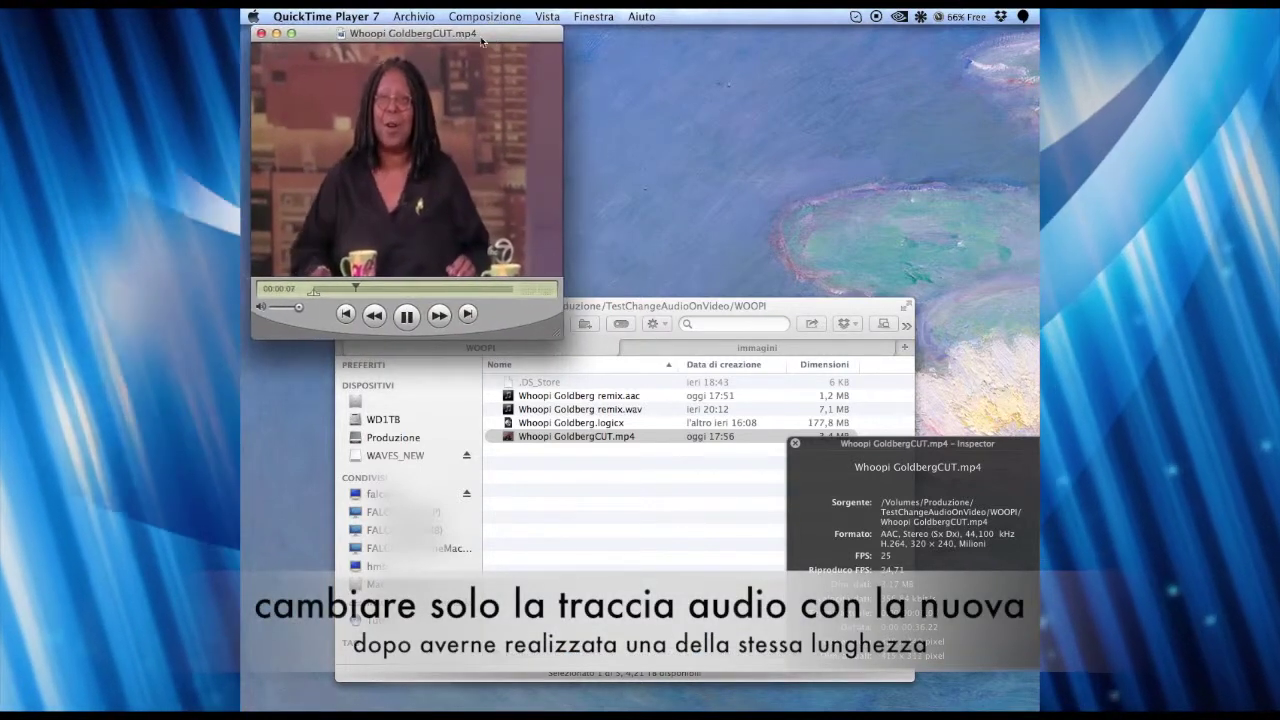
left_click(408, 316)
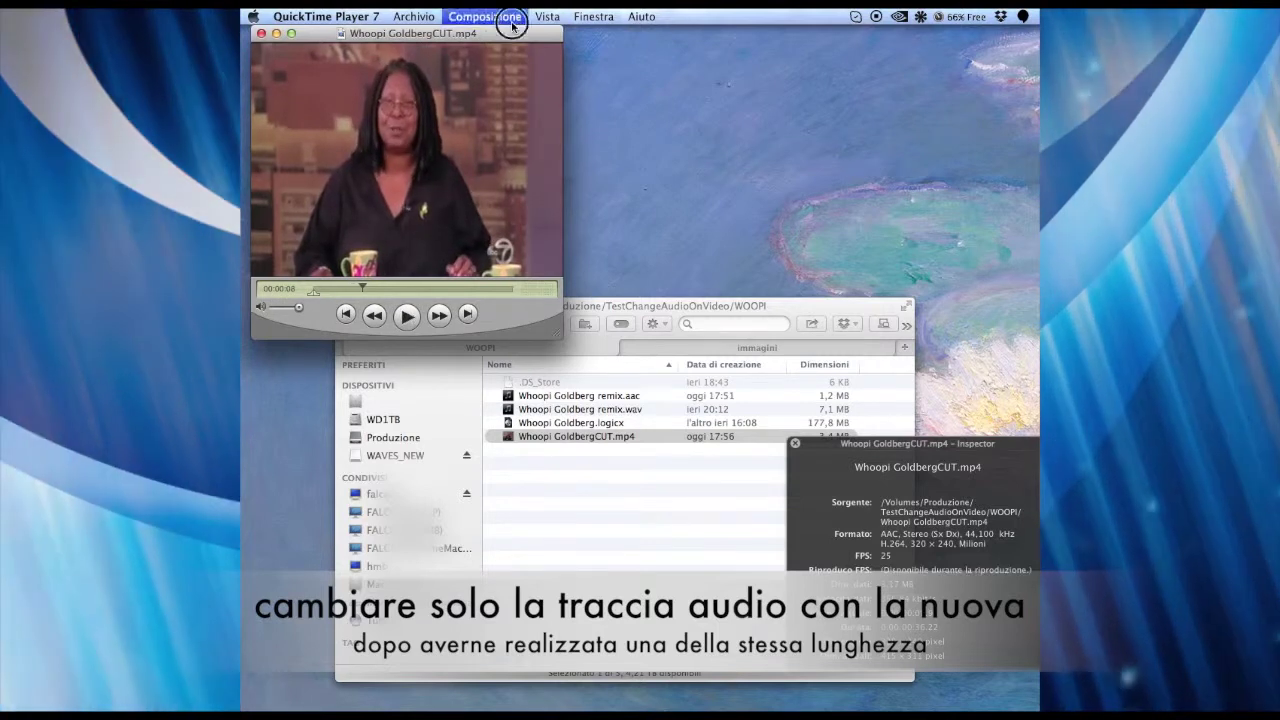
mouse_move(563, 27)
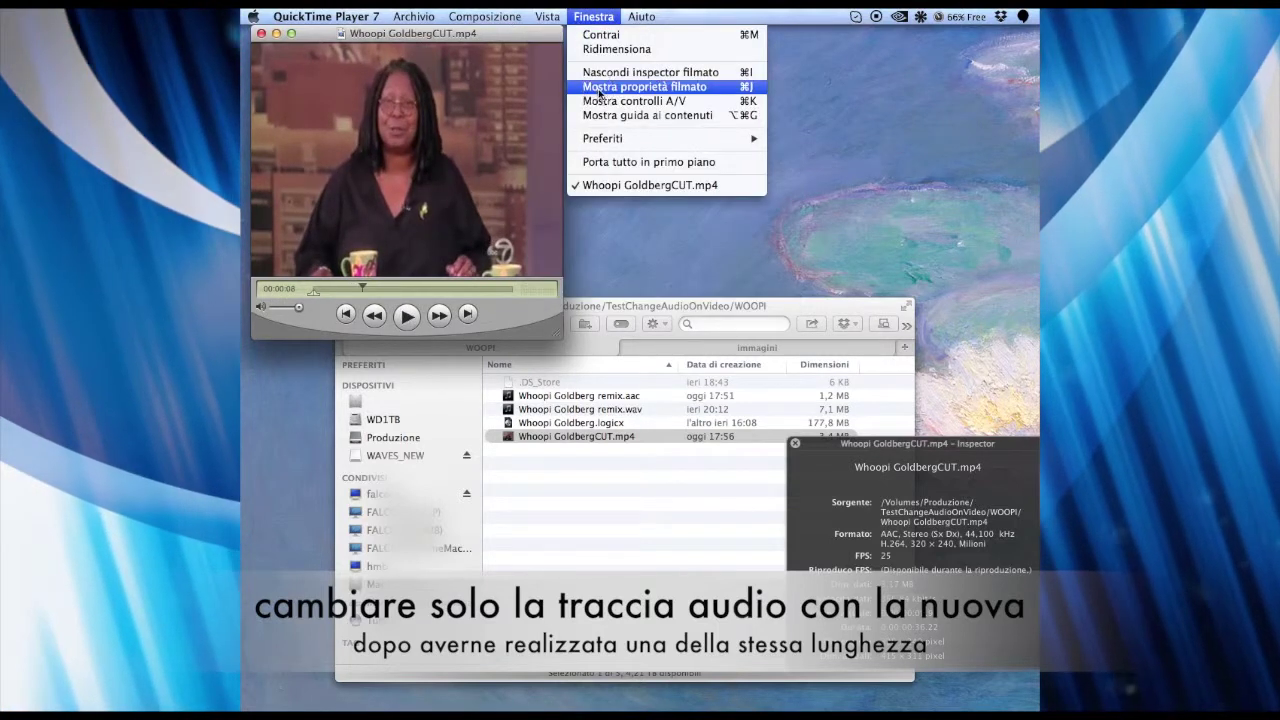
left_click(600, 94)
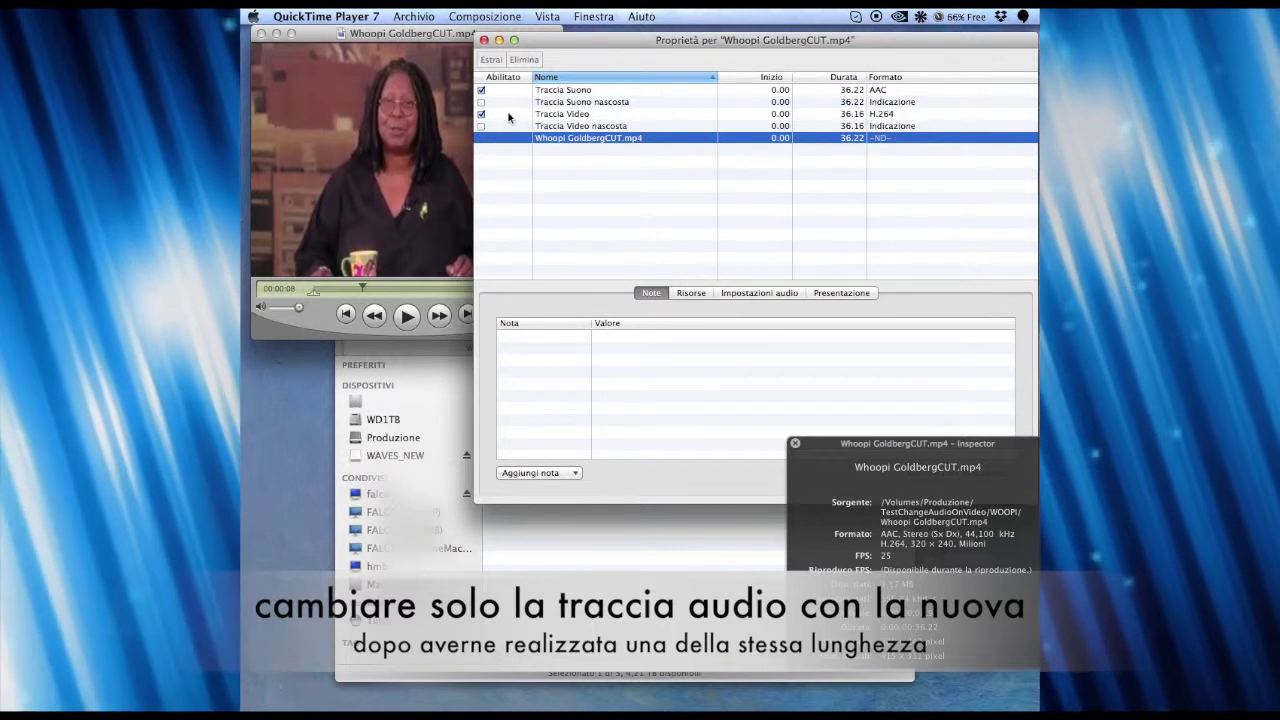
Step: Open Whoopi Goldberg remix.aac from the WOOPI folder in QuickTime Player 7
left_click(603, 499)
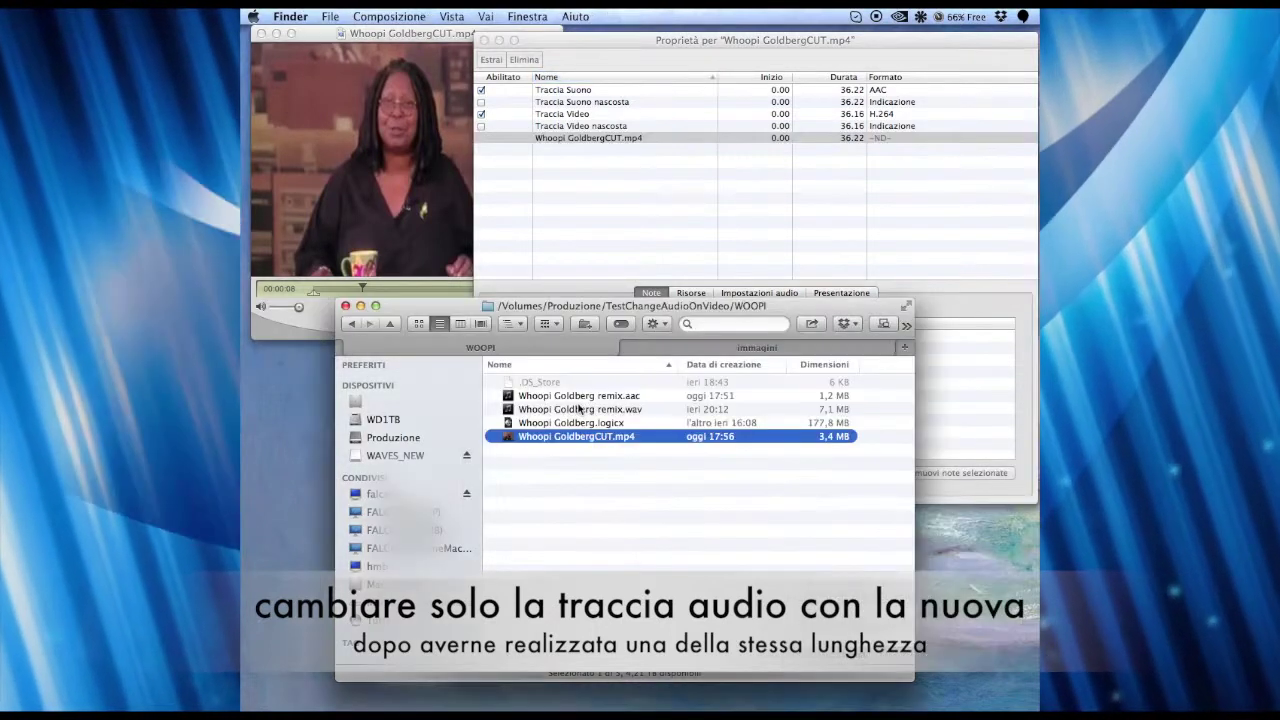
left_click(561, 396)
left_click_drag(548, 399, 627, 174)
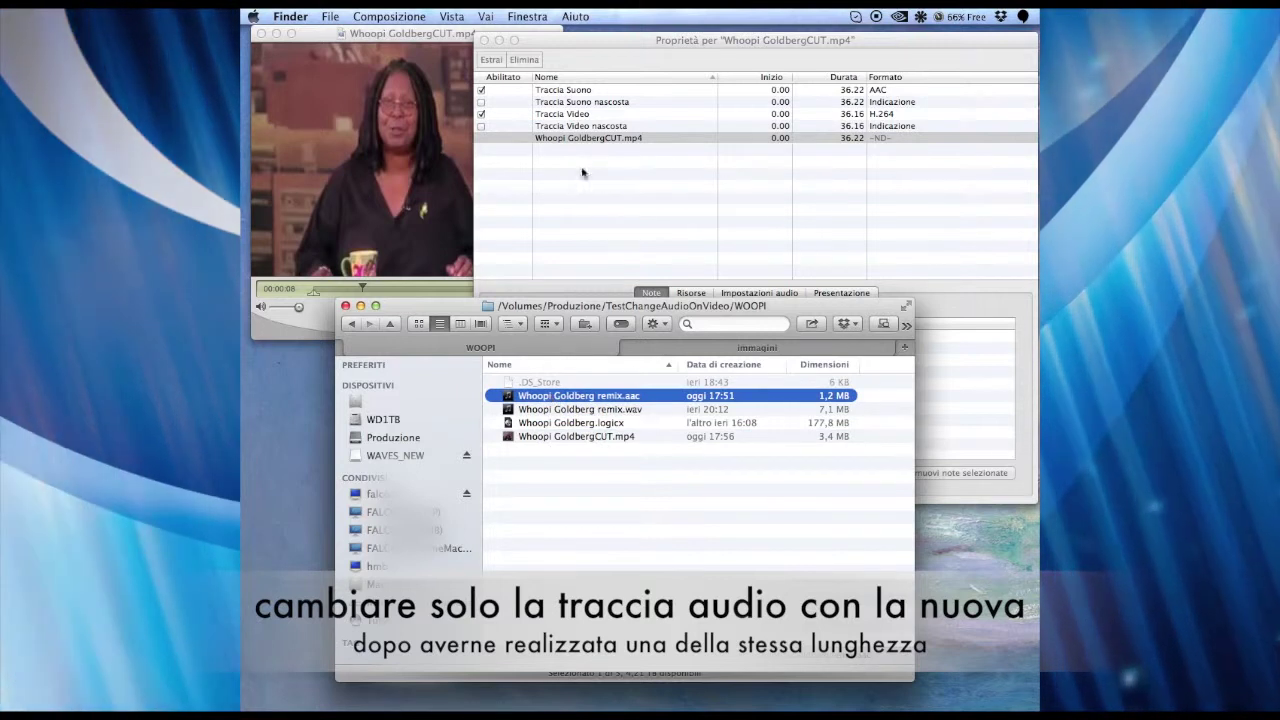
right_click(563, 398)
mouse_move(597, 415)
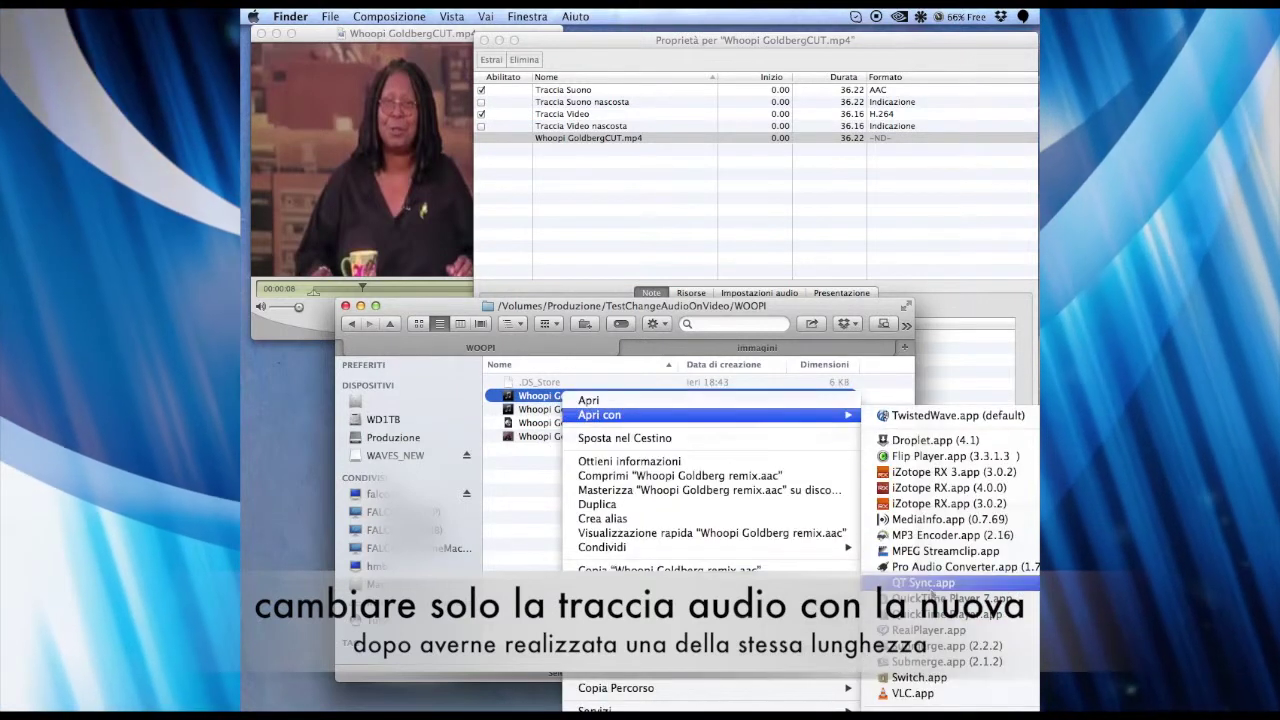
left_click(950, 598)
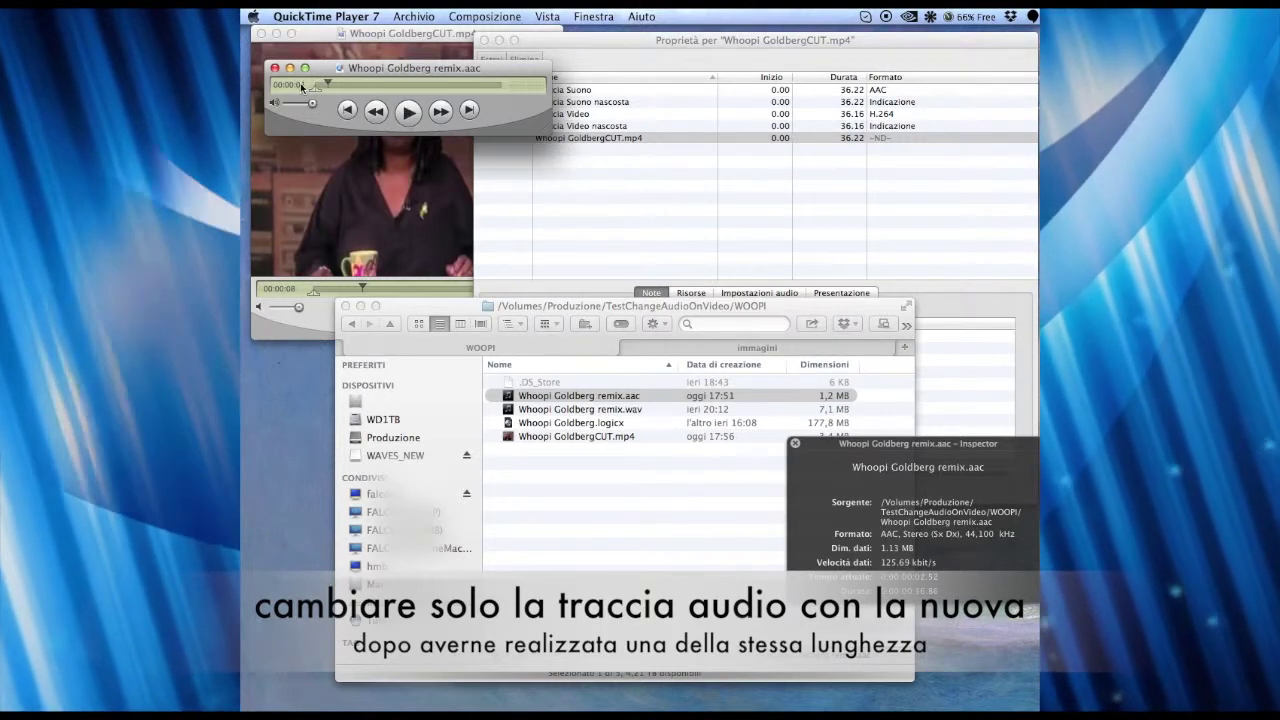
Step: Scrub Whoopi GoldbergCUT.mp4 to its end and move its window down to uncover the audio player
left_click_drag(362, 288, 533, 295)
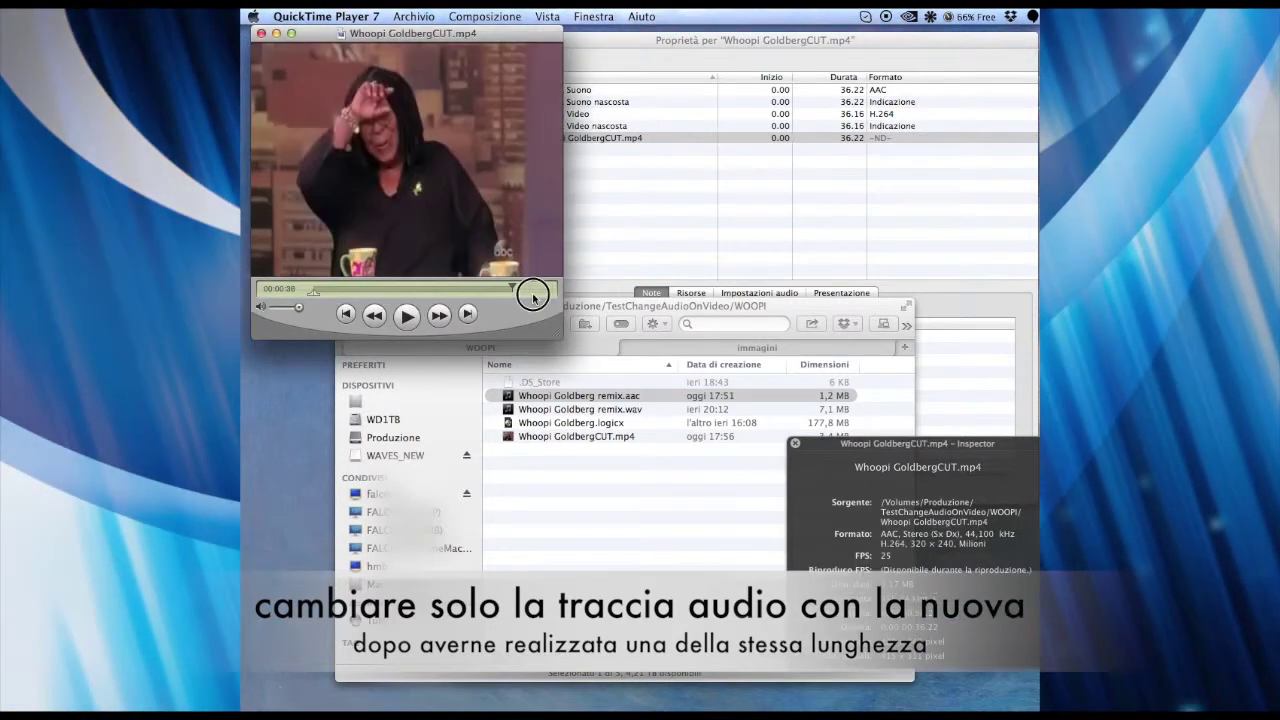
left_click_drag(478, 42, 481, 116)
Step: Select the entire audio of Whoopi Goldberg remix.aac and copy it
left_click(466, 52)
left_click(484, 17)
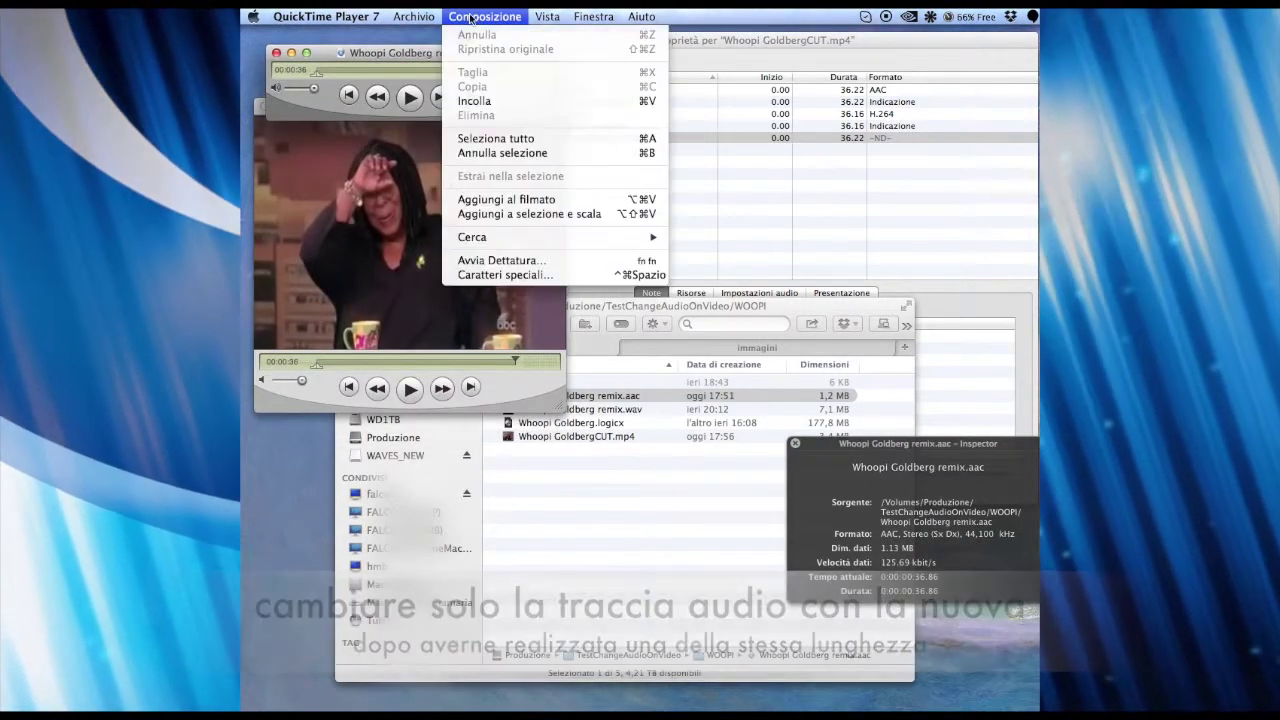
left_click(495, 138)
left_click(478, 17)
left_click(472, 87)
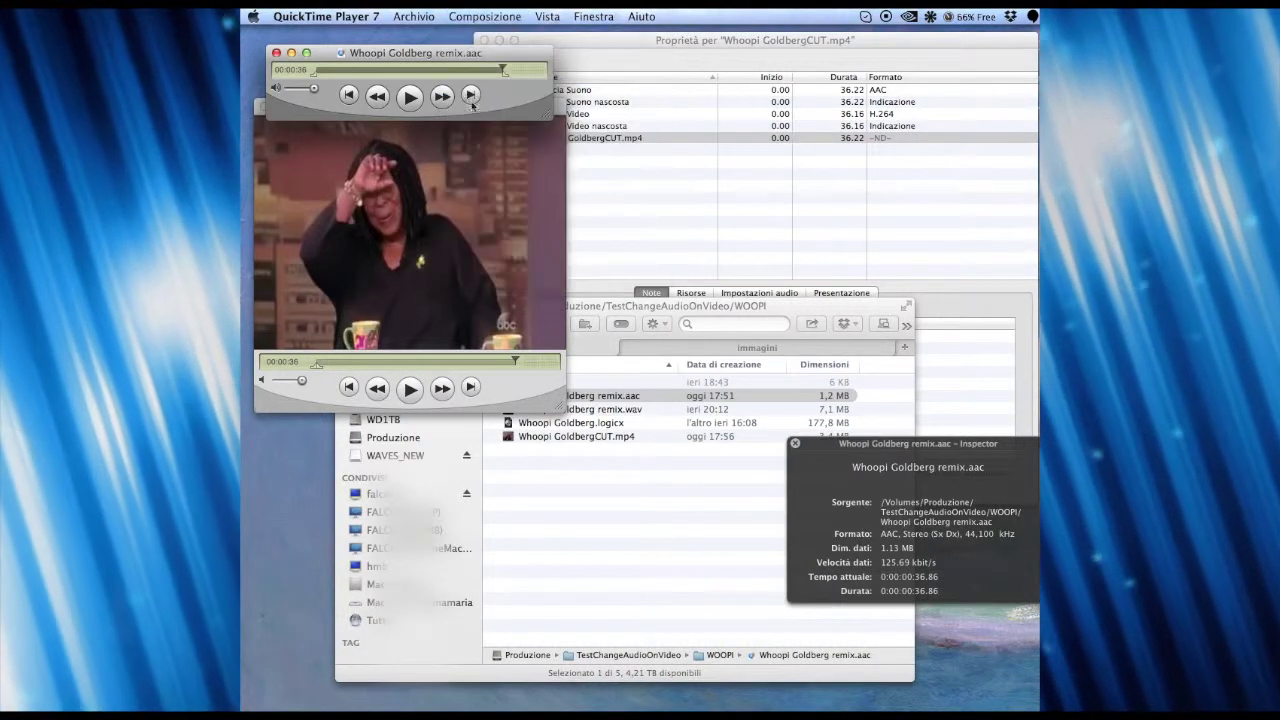
Step: Select all of Whoopi GoldbergCUT.mp4, return its playhead to the start, and add the copied audio to the movie
left_click(474, 128)
left_click(470, 20)
left_click(481, 139)
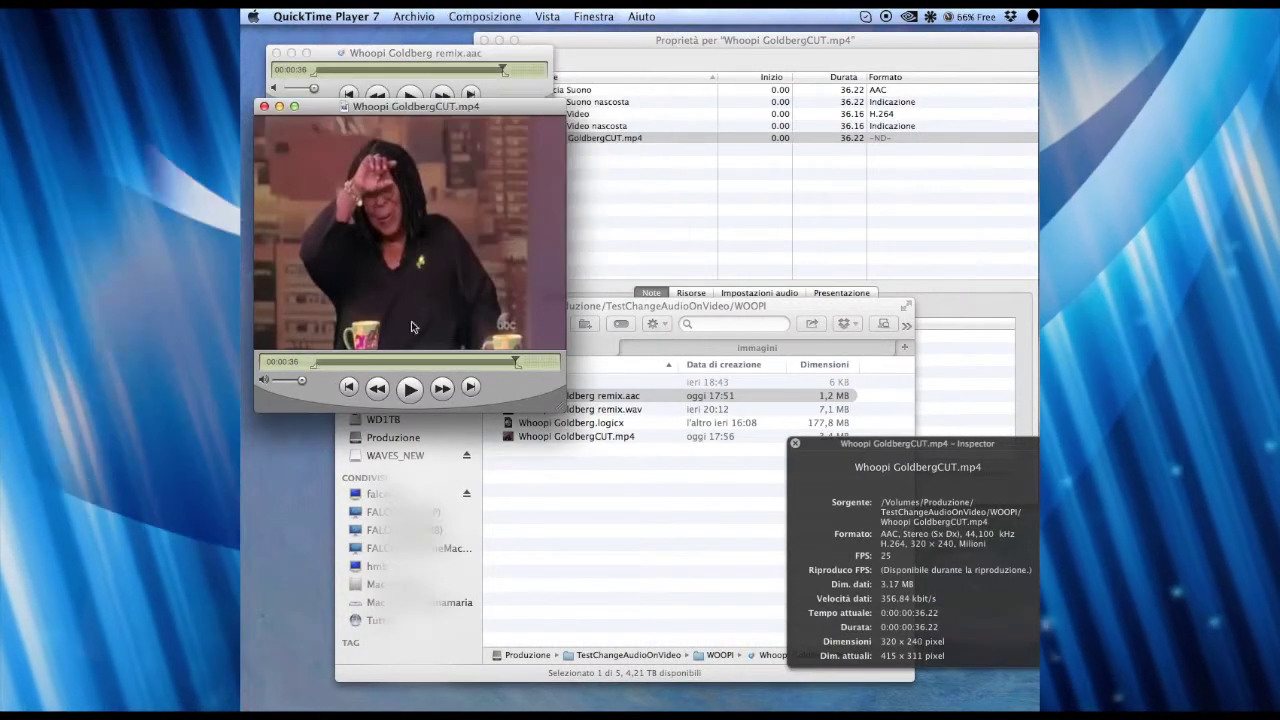
left_click(348, 388)
left_click(320, 362)
left_click(349, 388)
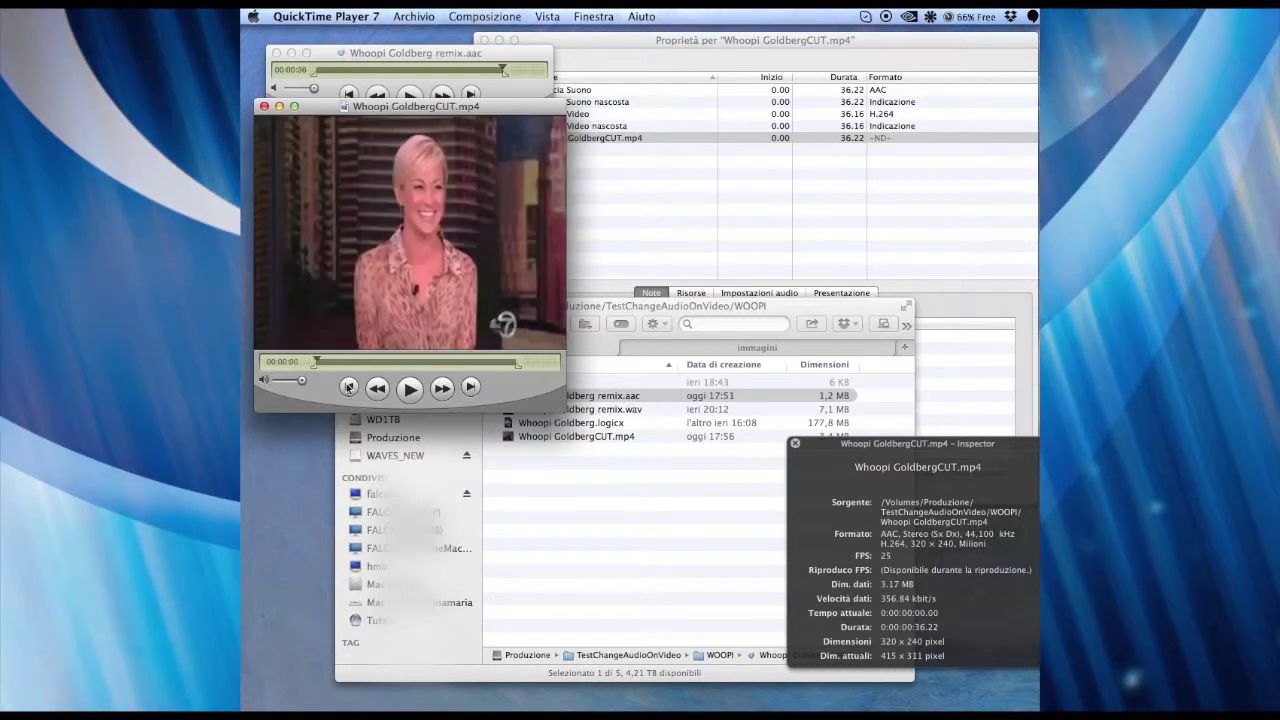
left_click(469, 18)
left_click(520, 200)
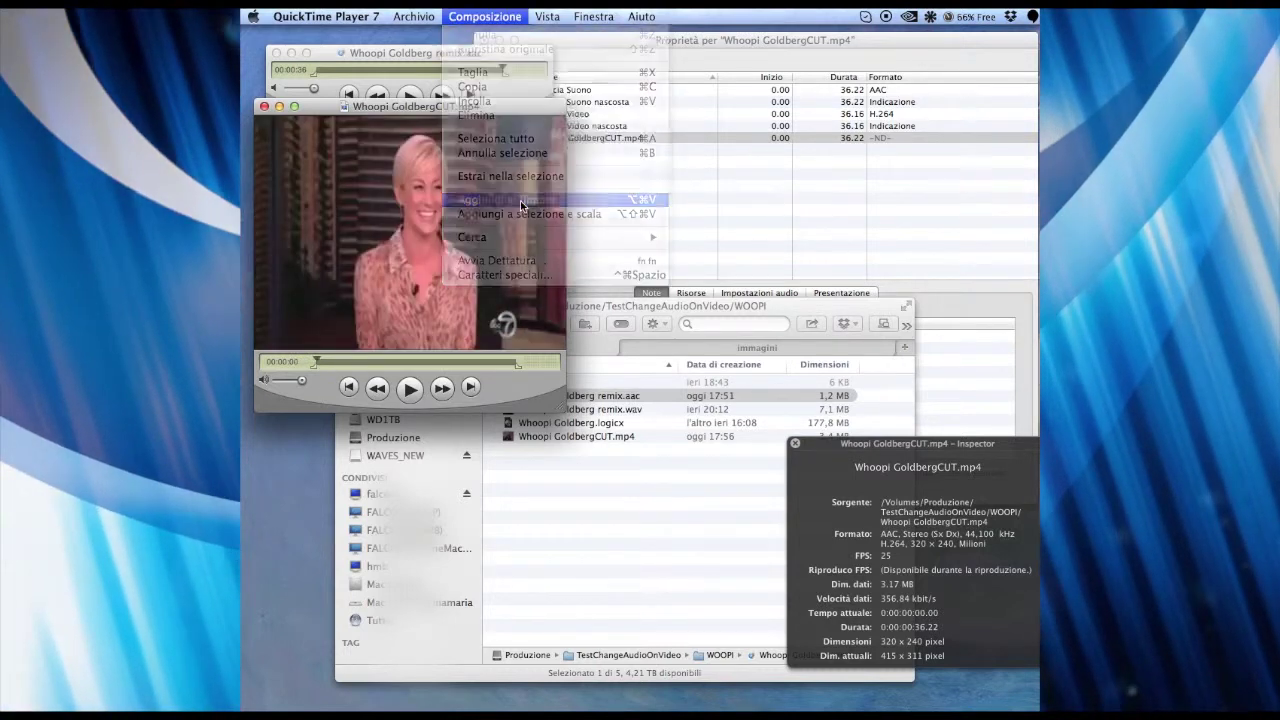
Step: Disable Traccia Suono 1 in the movie properties and play Whoopi GoldbergCUT.mp4 with only the new soundtrack
left_click(624, 42)
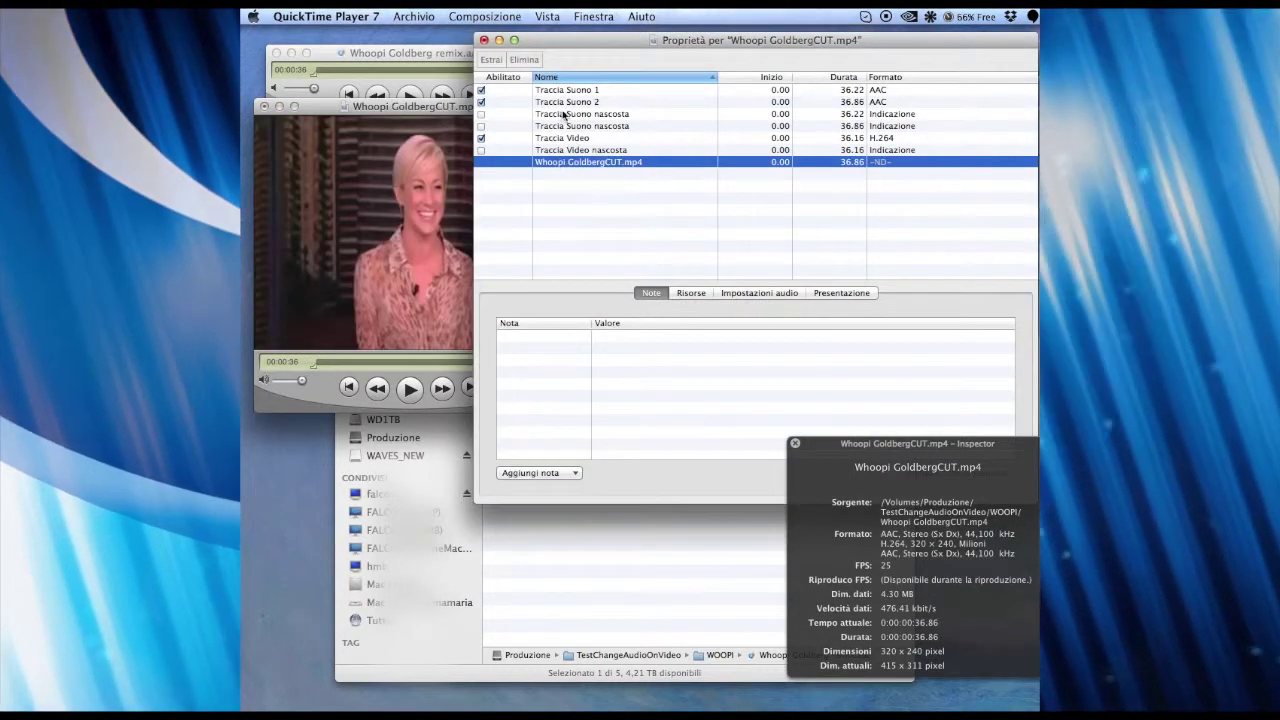
left_click(481, 90)
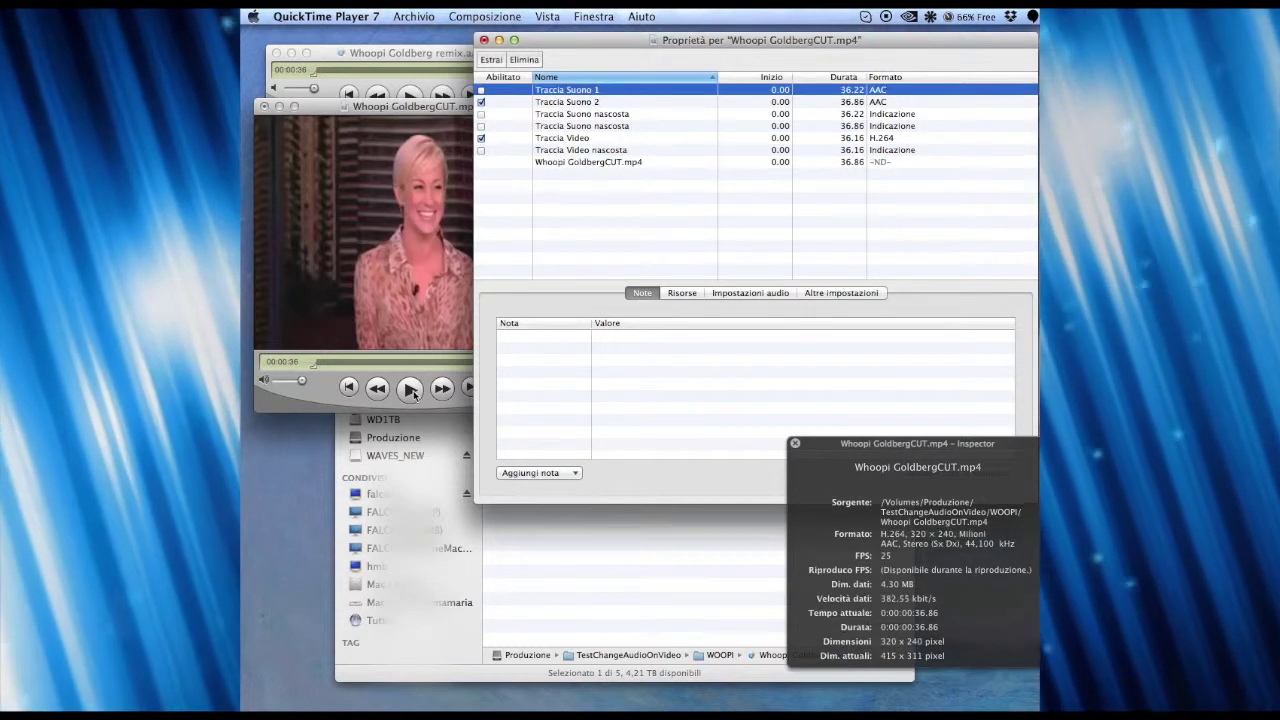
left_click(412, 390)
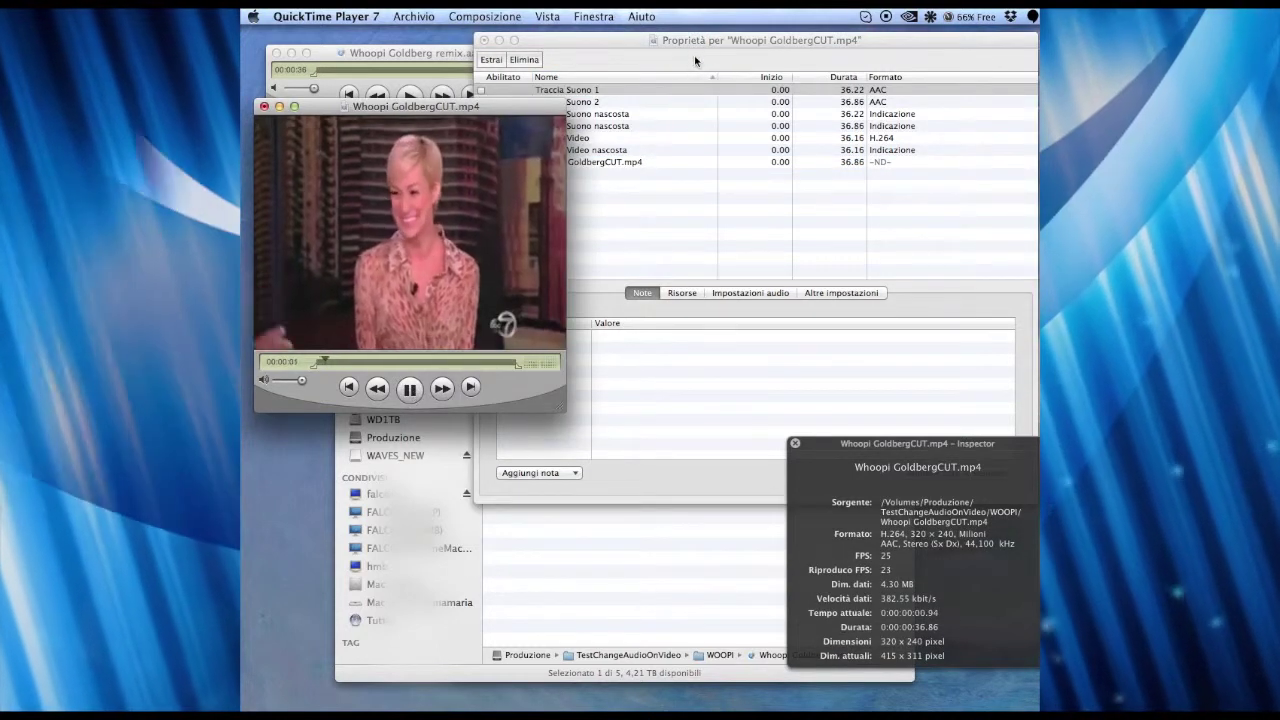
left_click(694, 56)
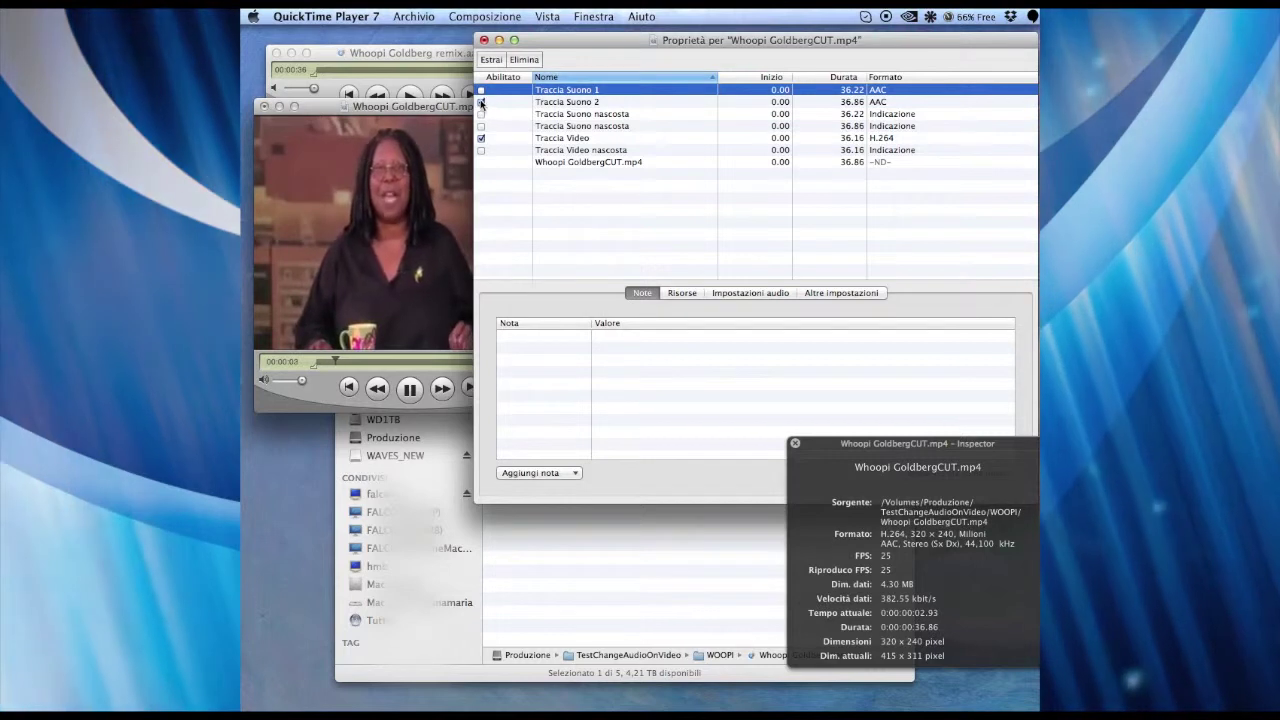
Step: Switch between the two sound tracks during playback, leave only Traccia Suono 2 enabled, and pause the movie
left_click(481, 102)
left_click(481, 90)
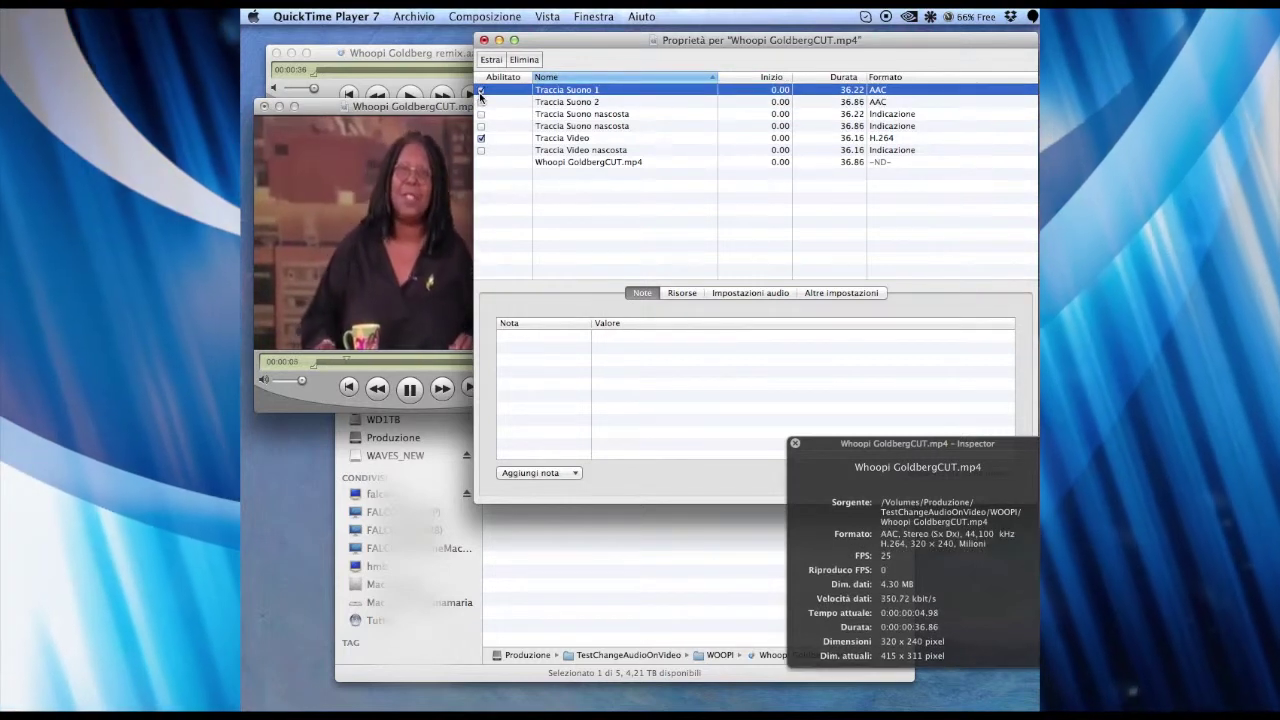
left_click(481, 90)
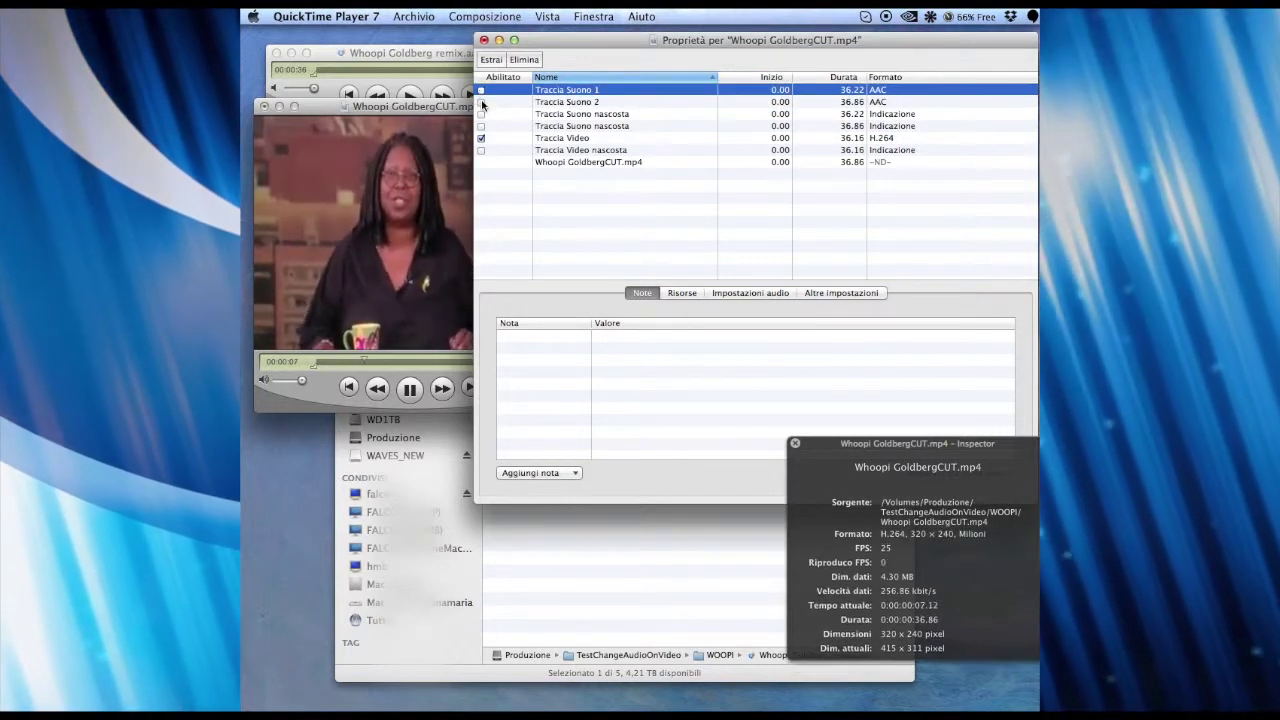
left_click(481, 102)
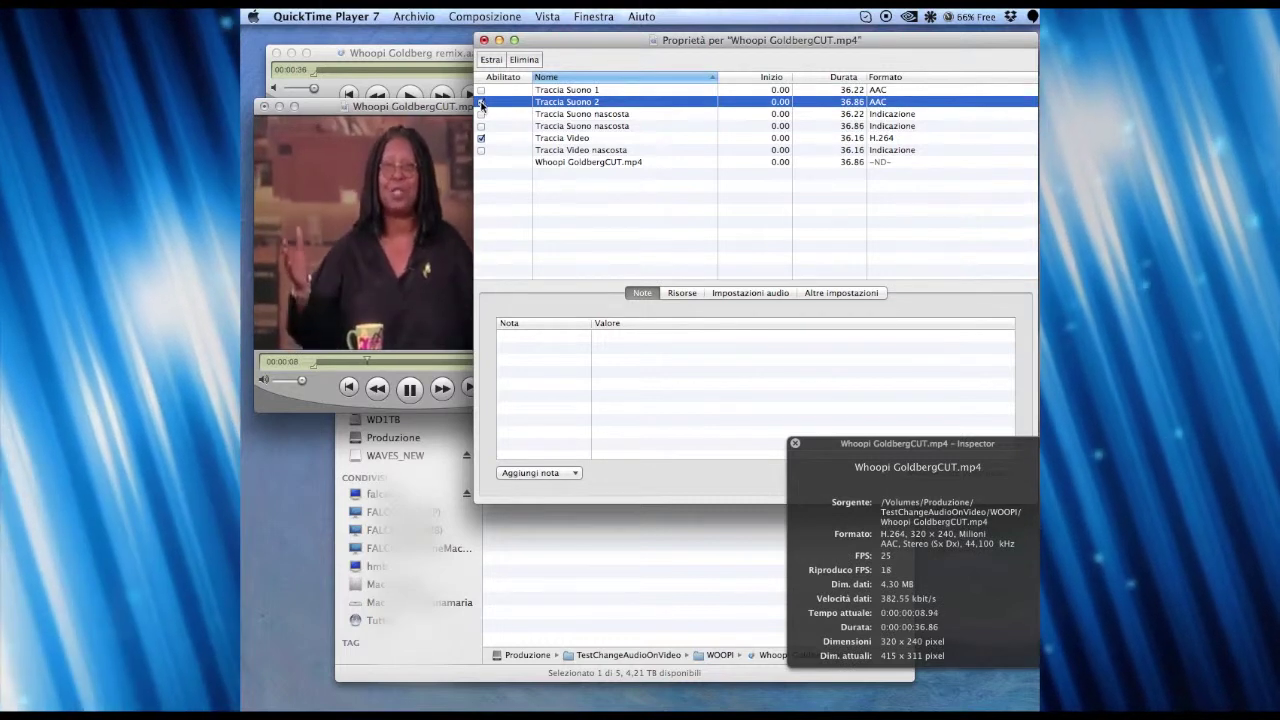
left_click(450, 114)
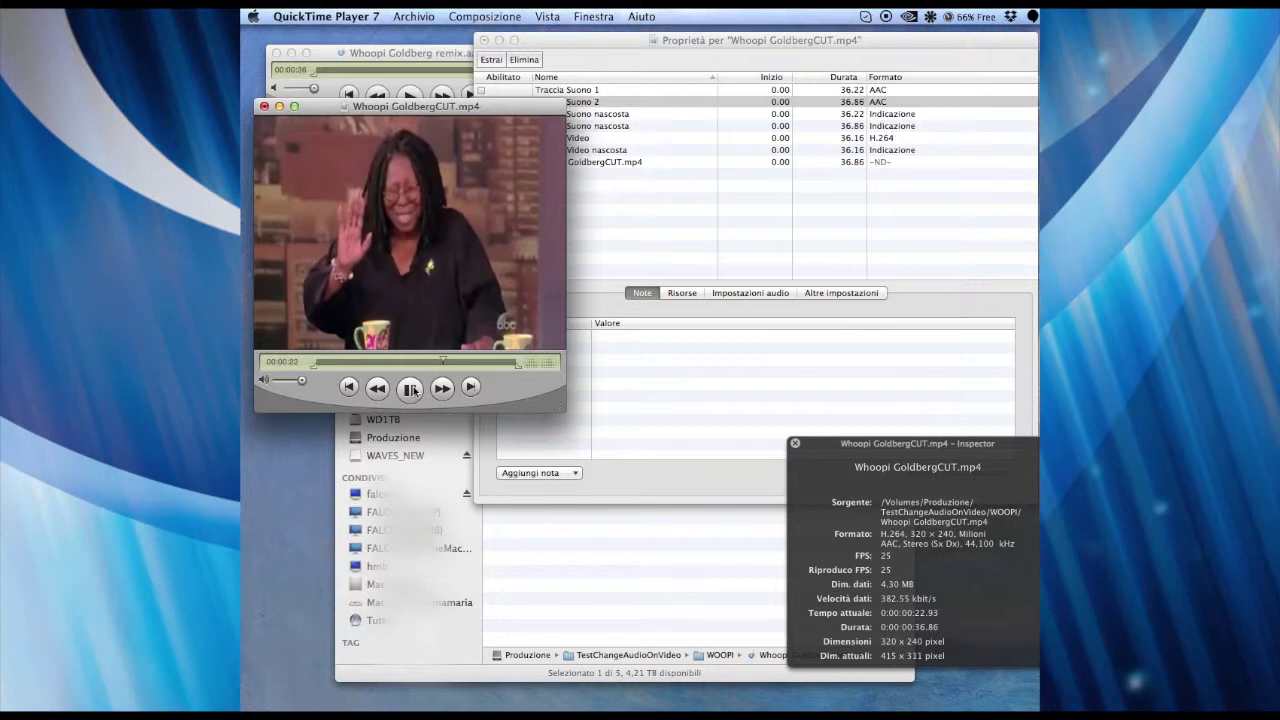
left_click(411, 388)
Step: Start exporting the movie as MPEG-4 and set the video format to Invariata in the export options
left_click(413, 16)
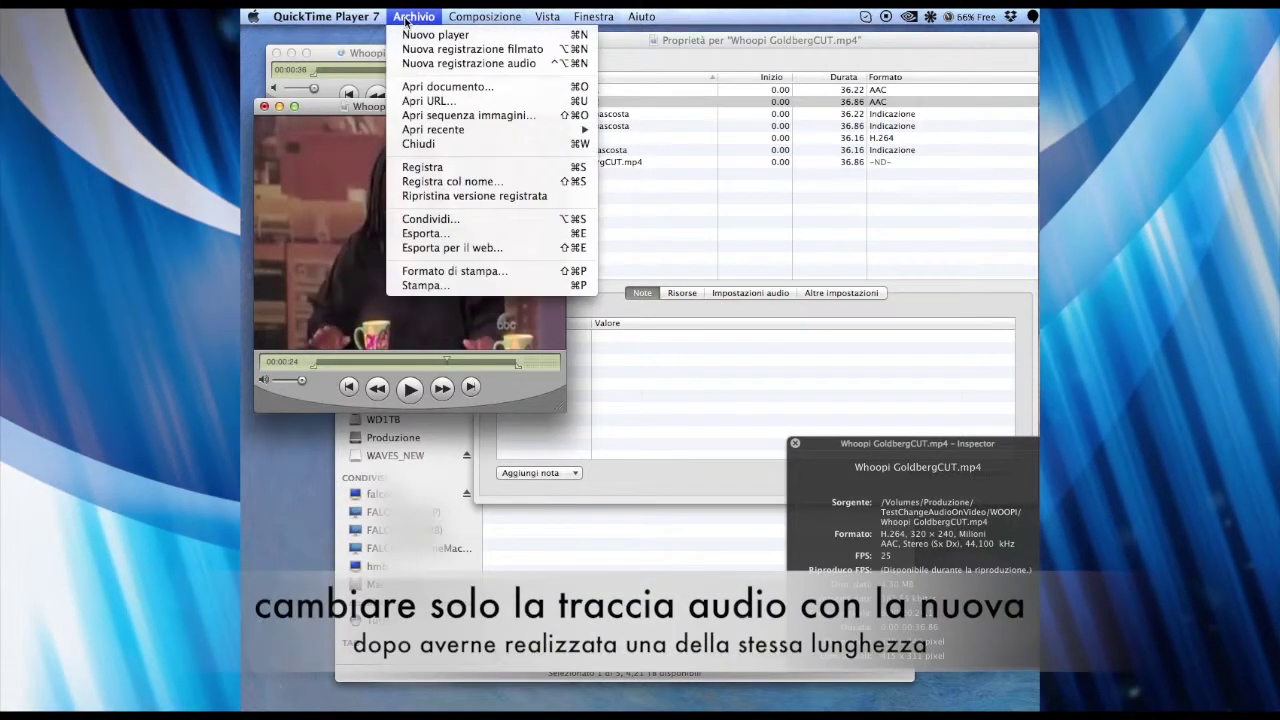
left_click(423, 232)
left_click_drag(983, 144, 693, 165)
left_click(752, 440)
left_click_drag(904, 113, 670, 123)
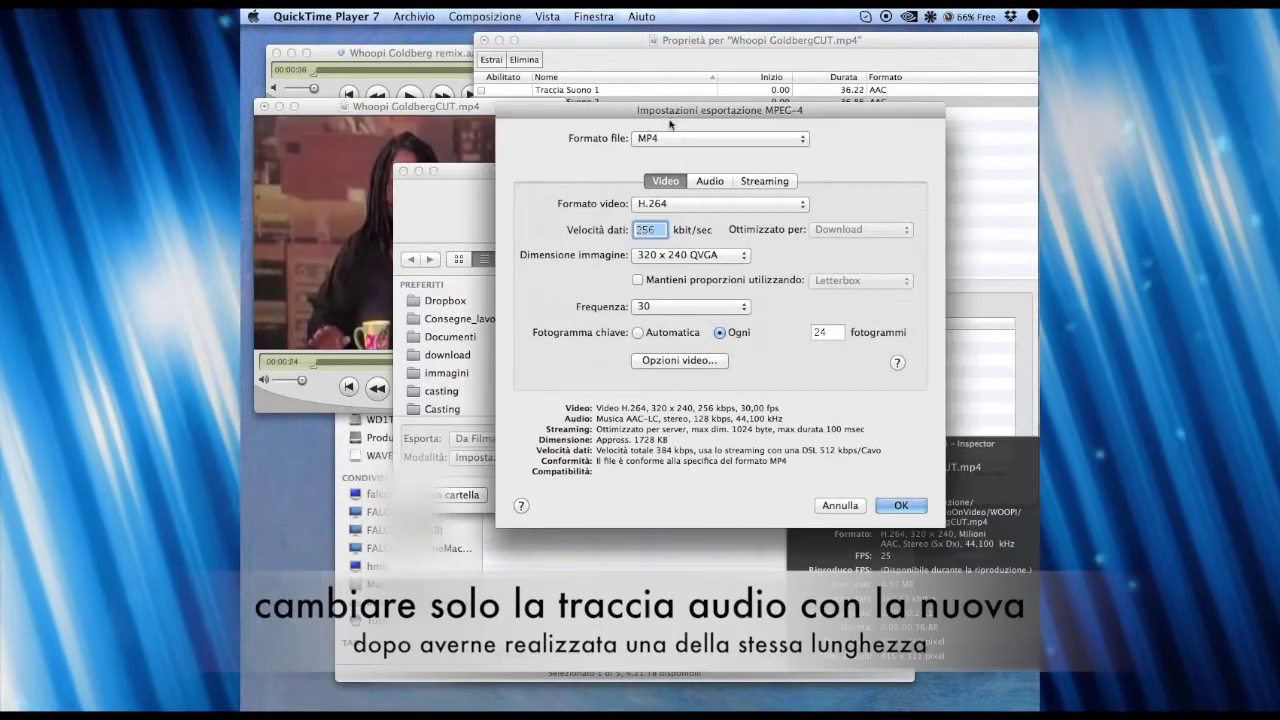
left_click(690, 204)
left_click(688, 217)
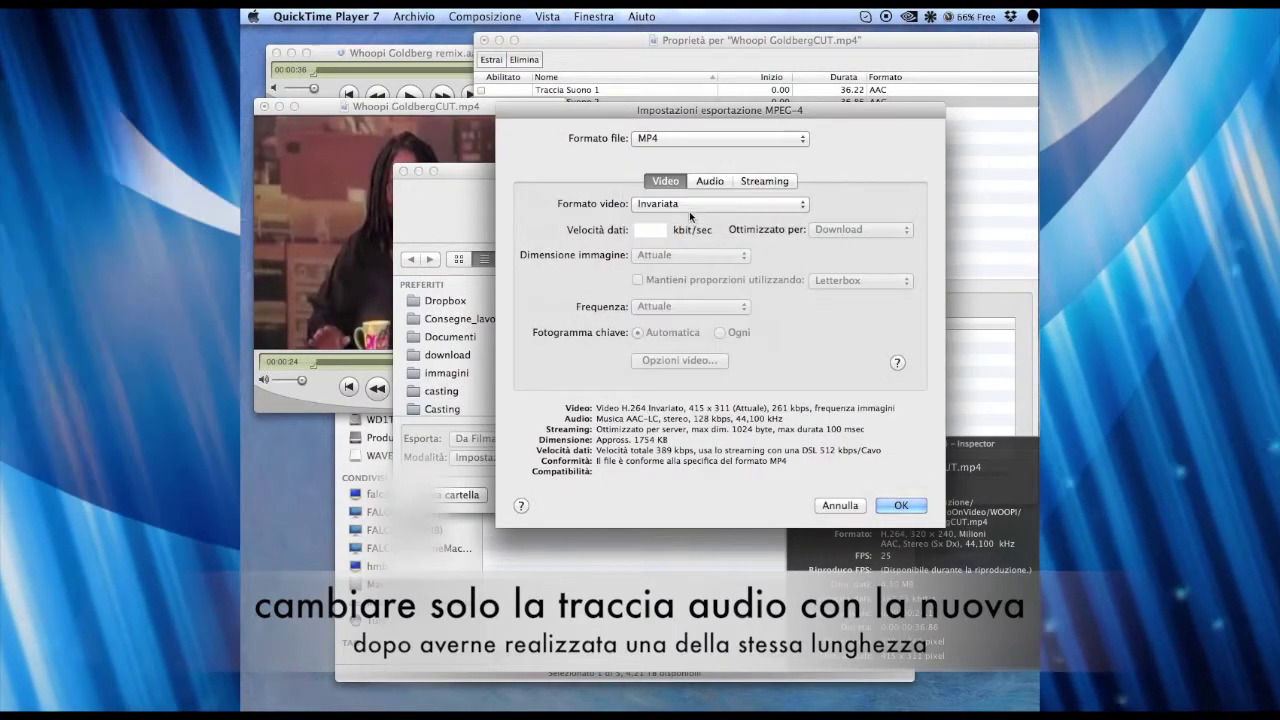
Step: Set the audio format to Invariata and export the movie as Whoopi GoldbergCUT-dub.mp4 in the WOOPI folder
left_click(709, 181)
left_click(700, 204)
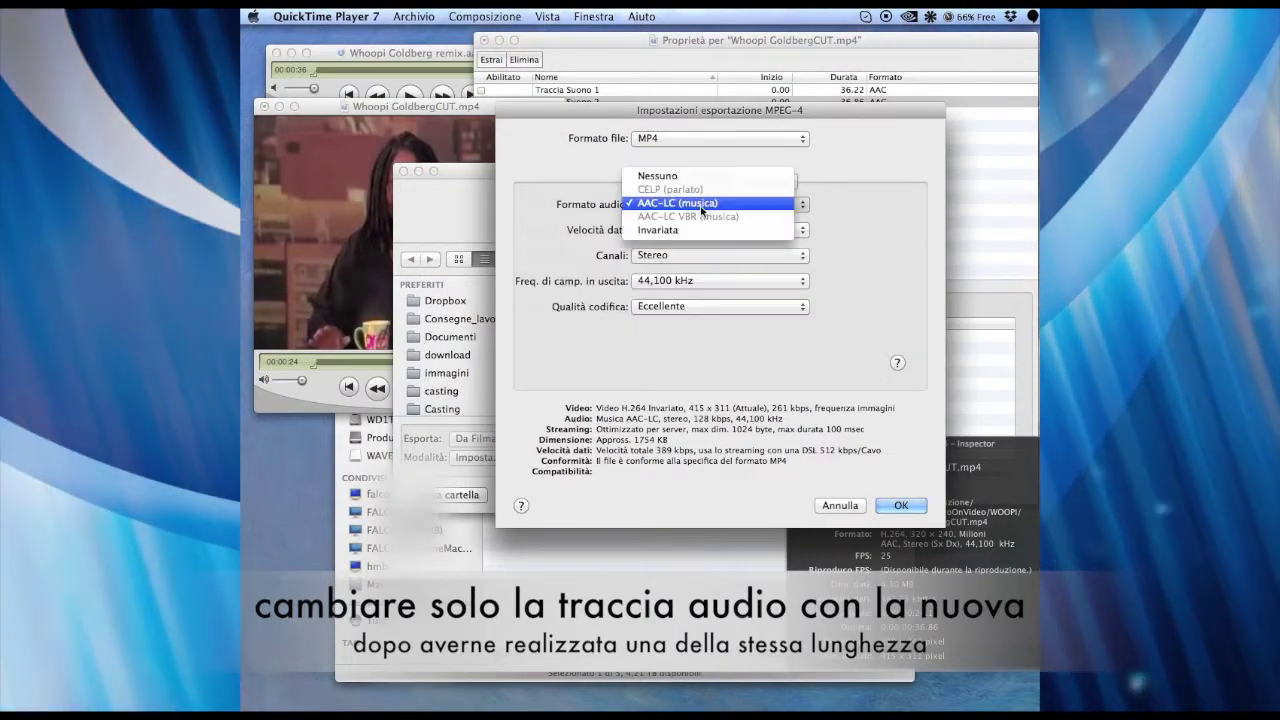
left_click(693, 231)
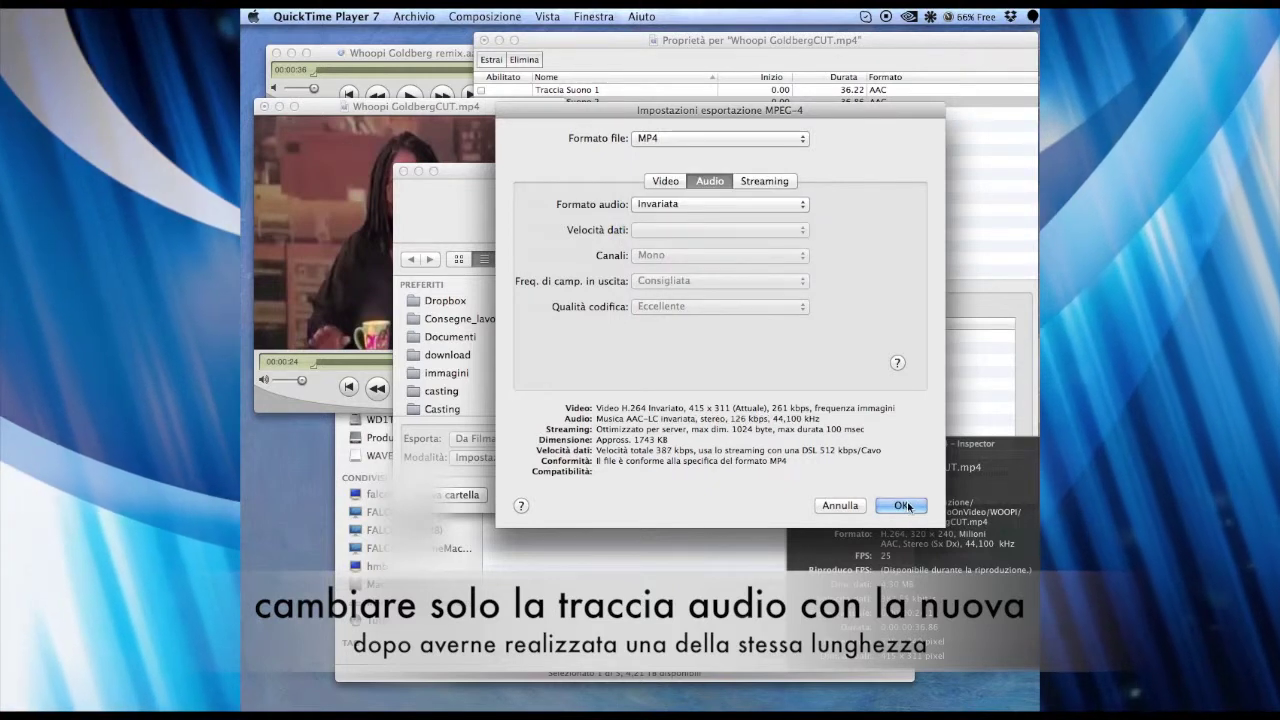
left_click(903, 506)
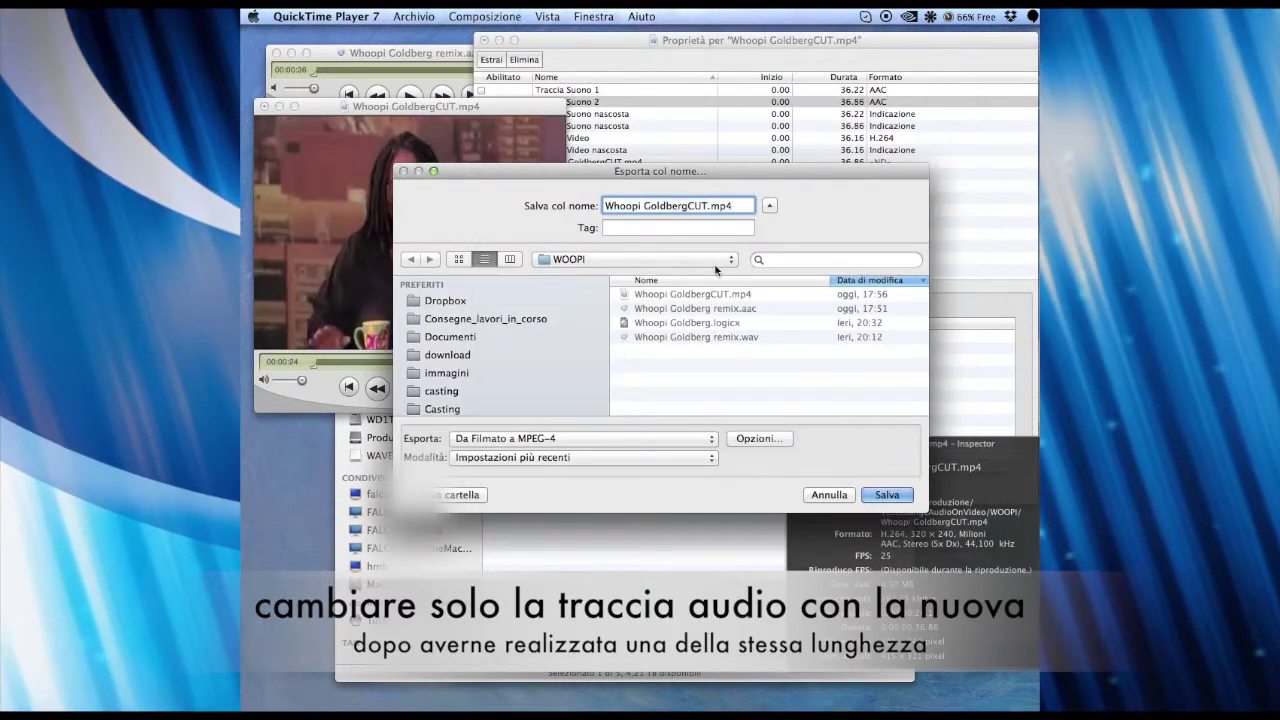
key("Return")
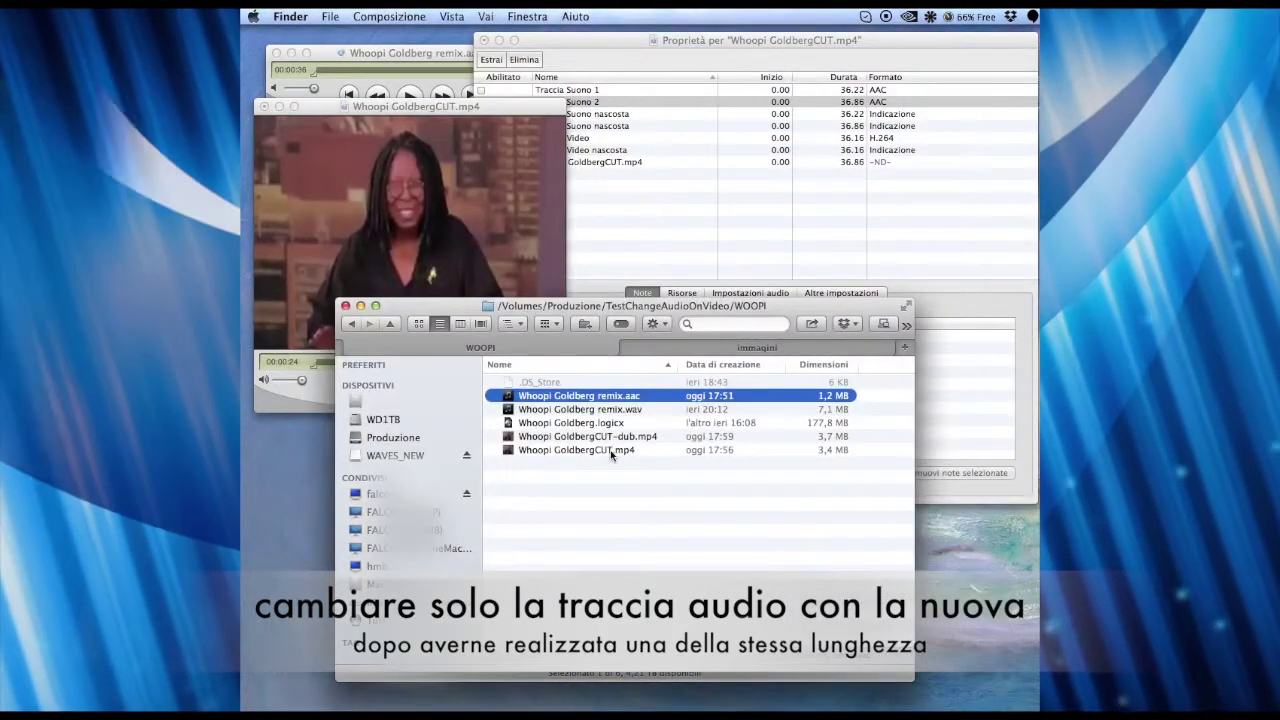
Step: Open Whoopi GoldbergCUT-dub.mp4 and Whoopi GoldbergCUT.mp4 side by side in QuickTime Player and check their file names
double_click(625, 437)
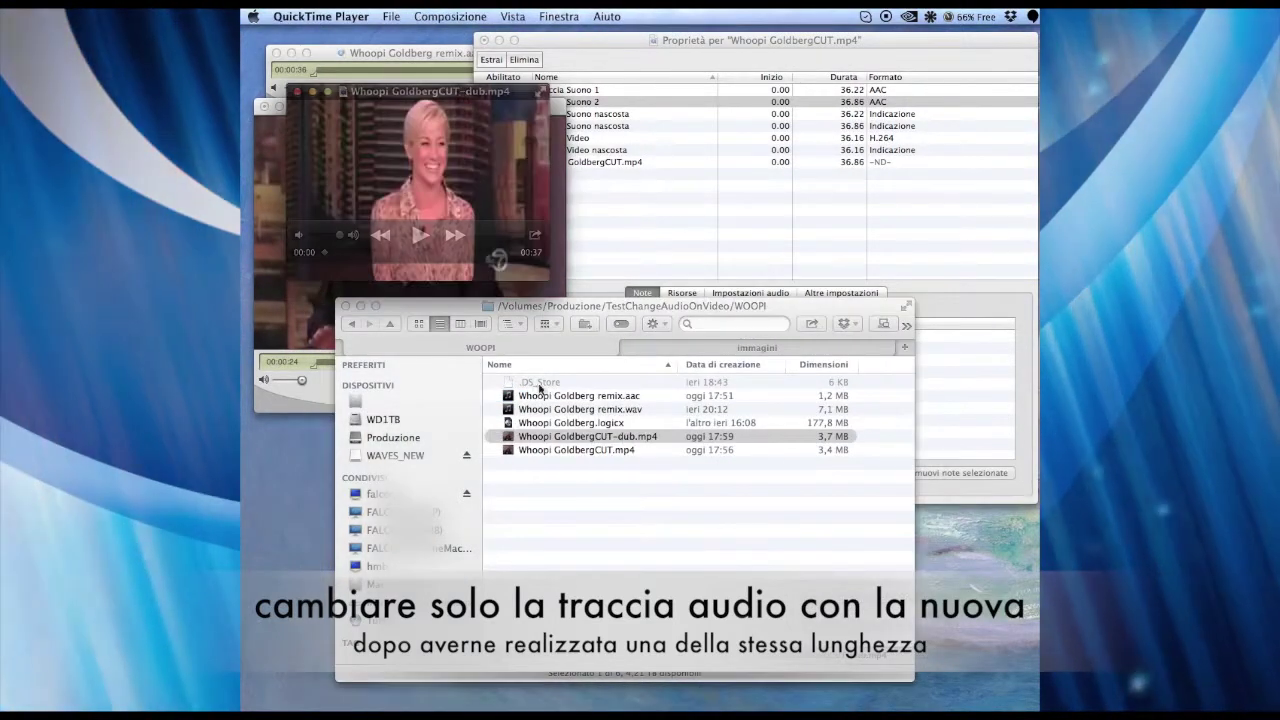
left_click(592, 449)
left_click(480, 108)
left_click_drag(480, 108, 470, 95)
key("super+shift+s")
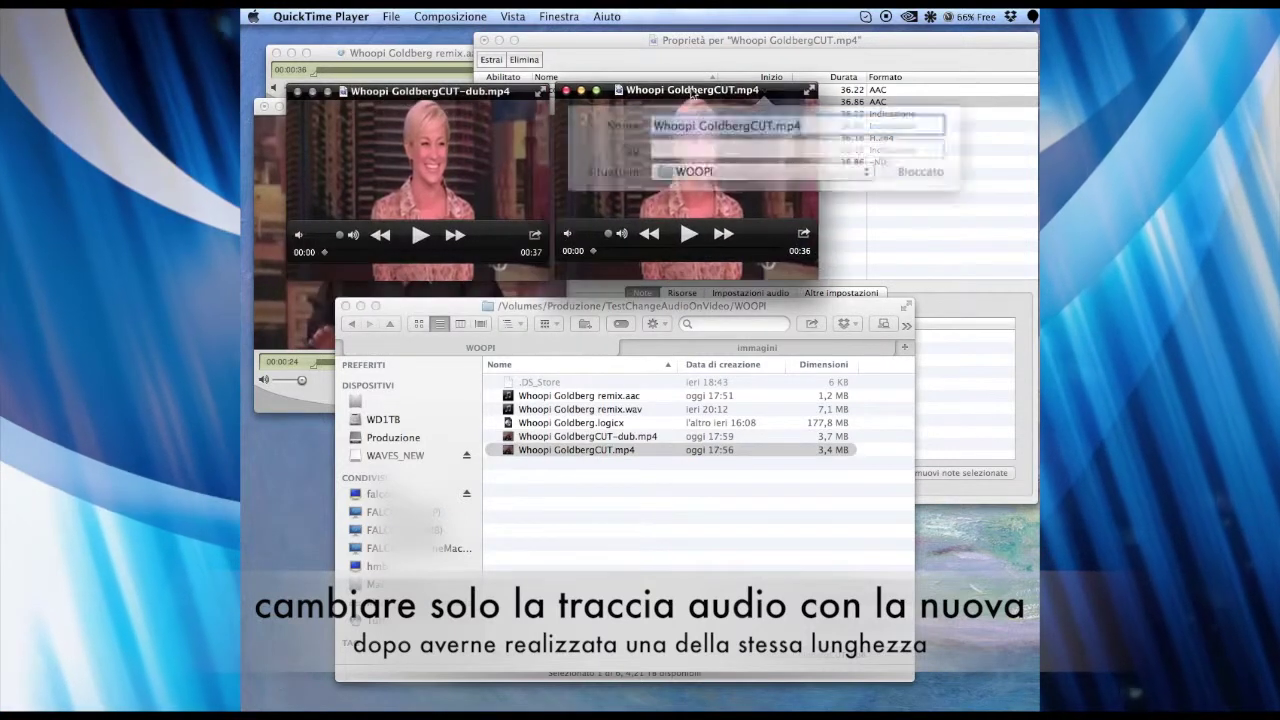
left_click(471, 92)
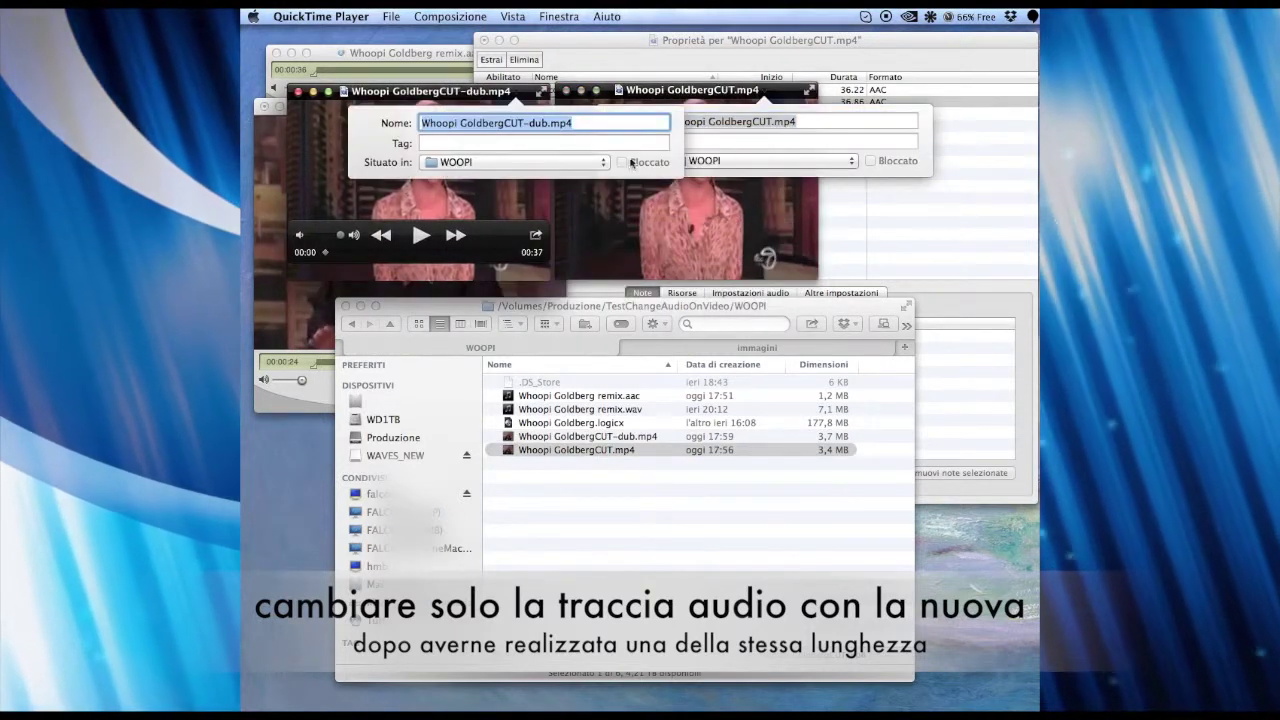
left_click(661, 208)
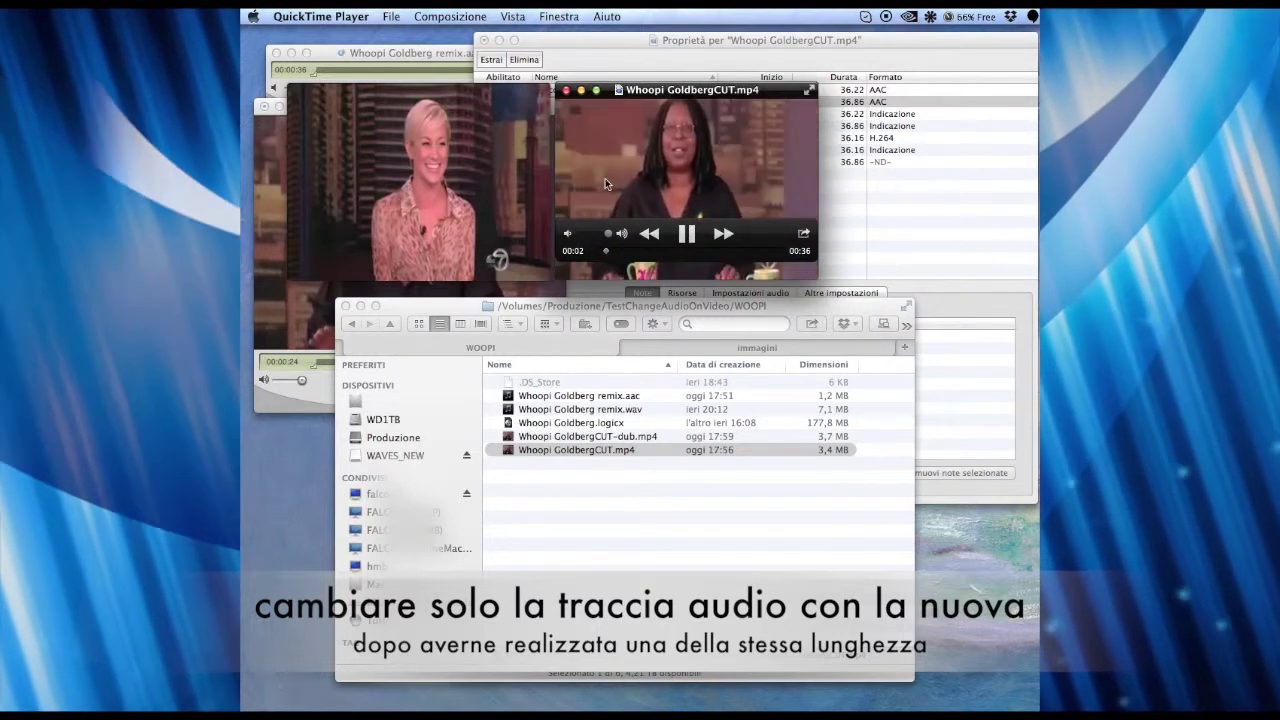
Step: Play the original and the dubbed movie one after the other, and check the dubbed file's size in the WOOPI folder
left_click(360, 306)
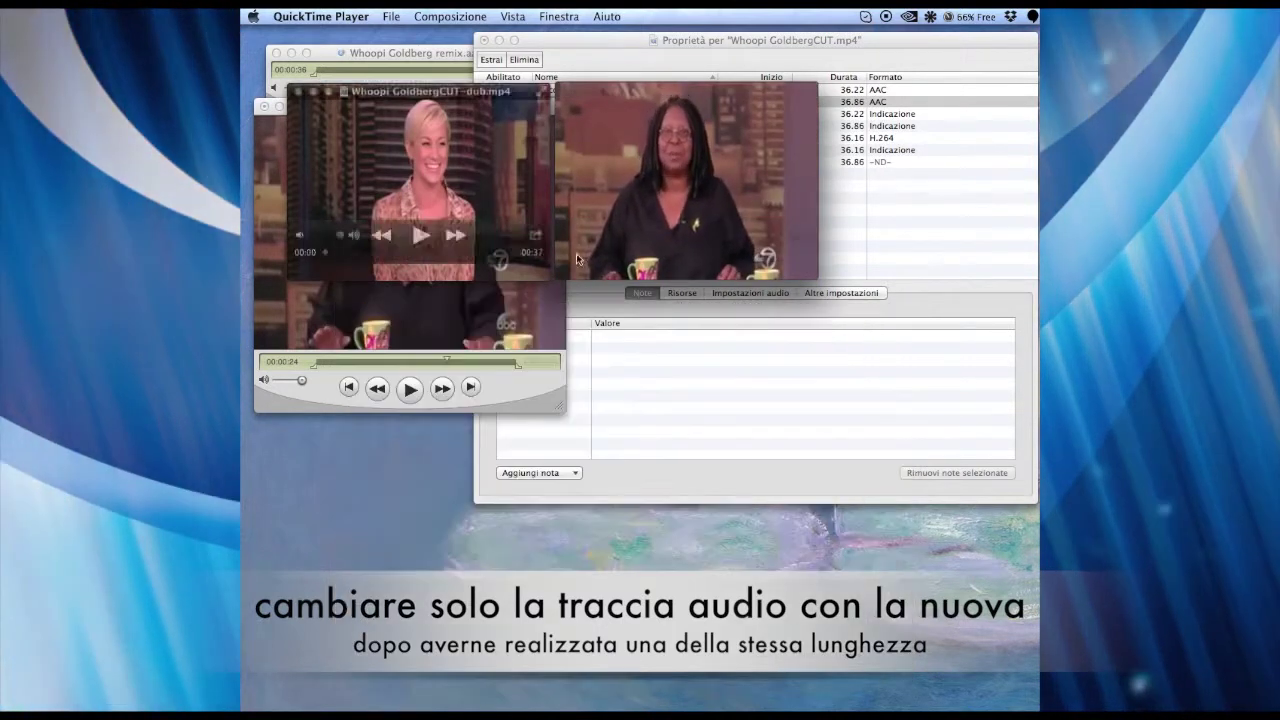
left_click(690, 238)
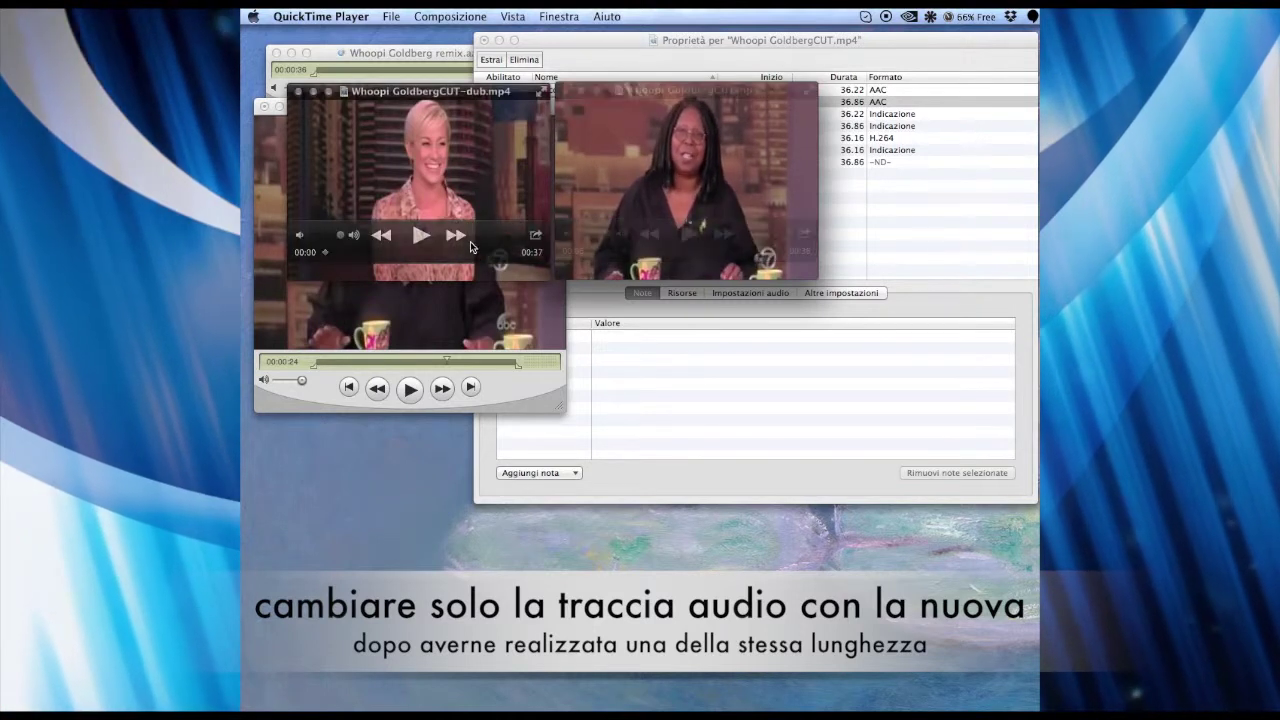
left_click(418, 236)
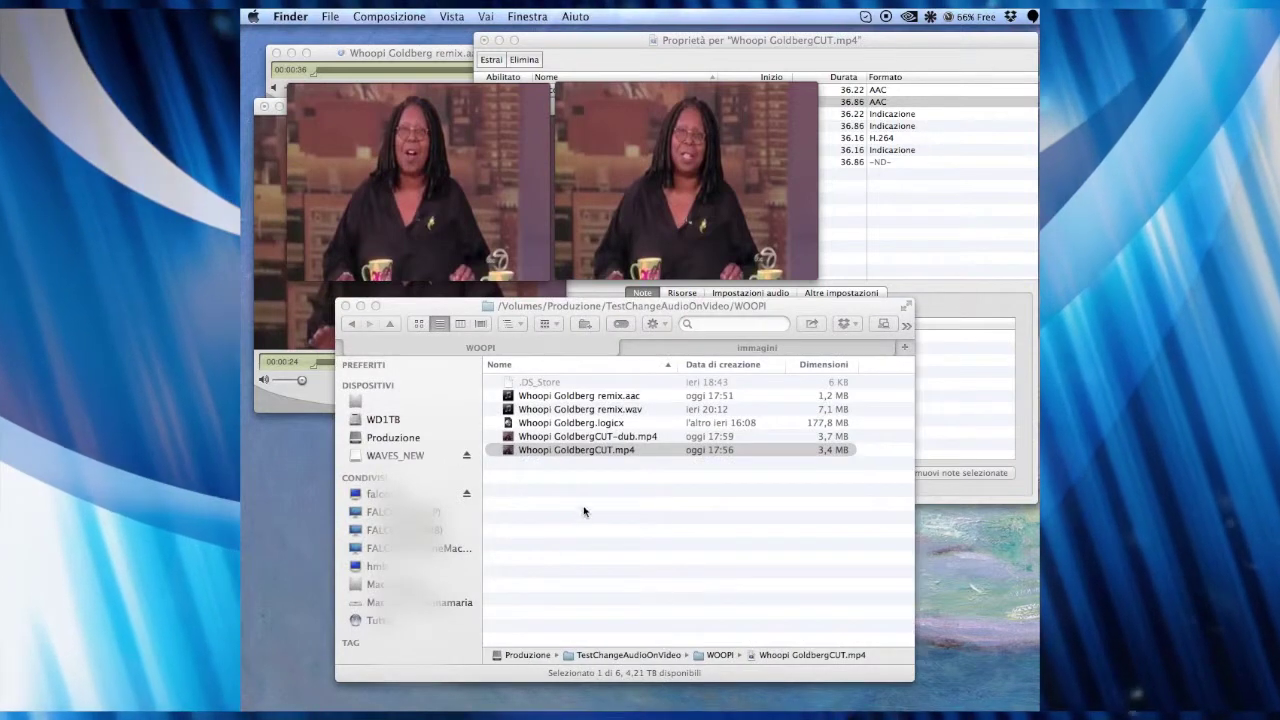
left_click(845, 437)
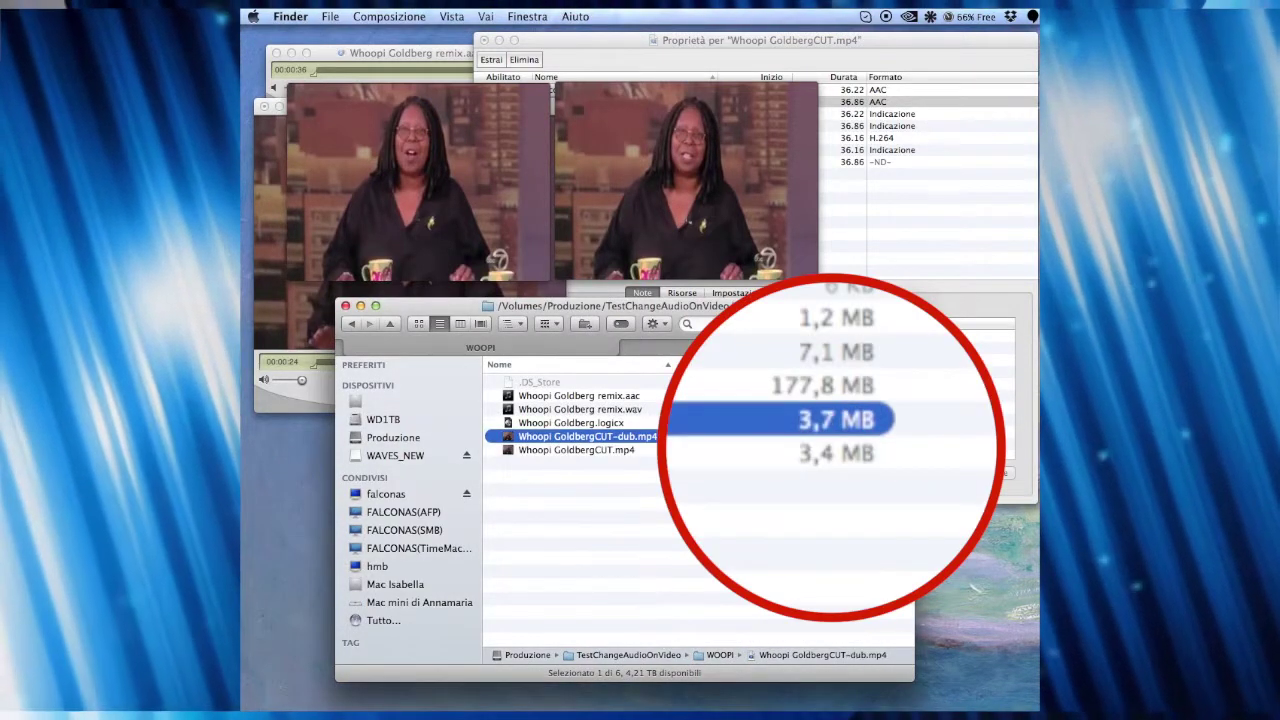
Step: Open Johnny English – La rinascita 2011.avi from the WOOPI folder in QuickTime Player 7 and dismiss the leftover file chooser
mouse_move(725, 109)
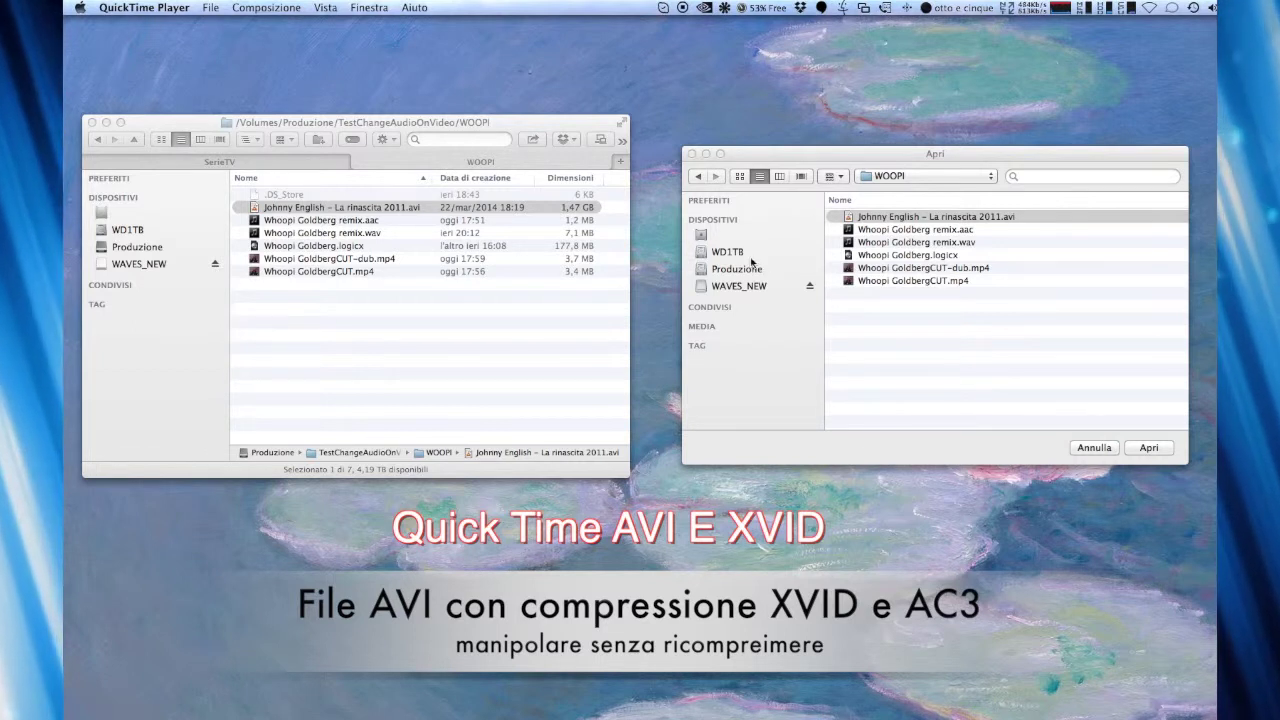
right_click(401, 208)
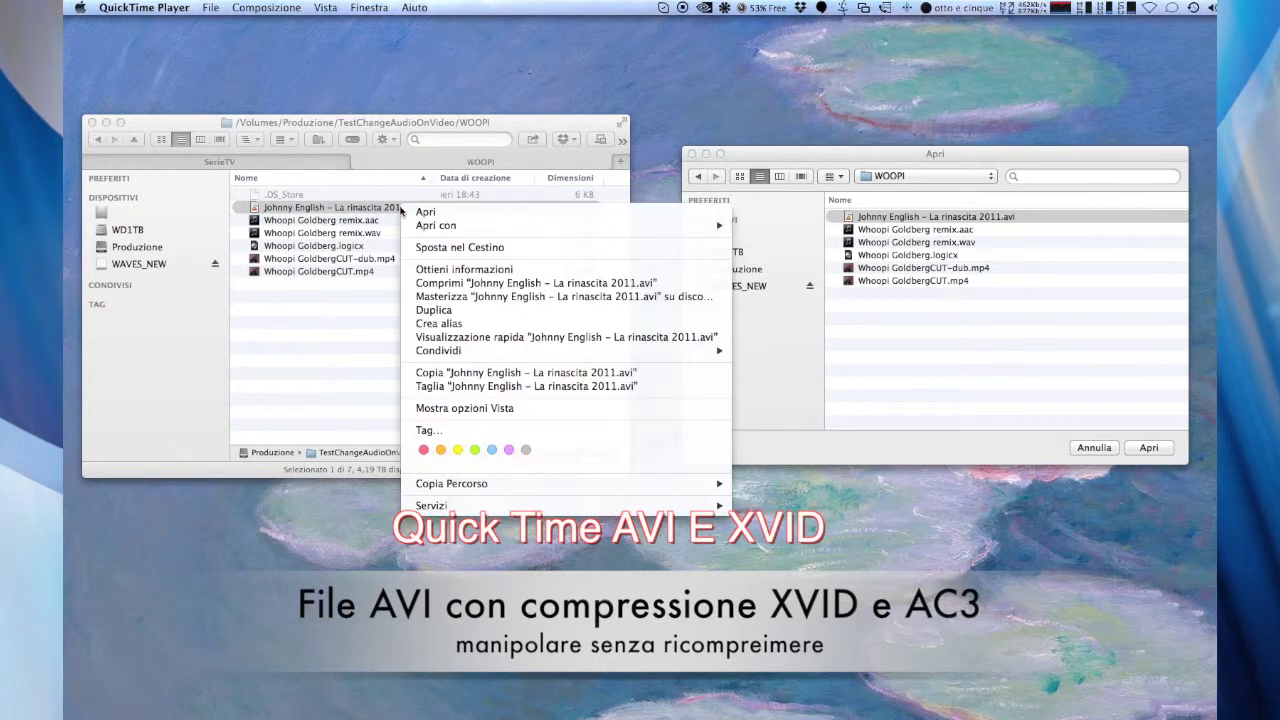
mouse_move(489, 229)
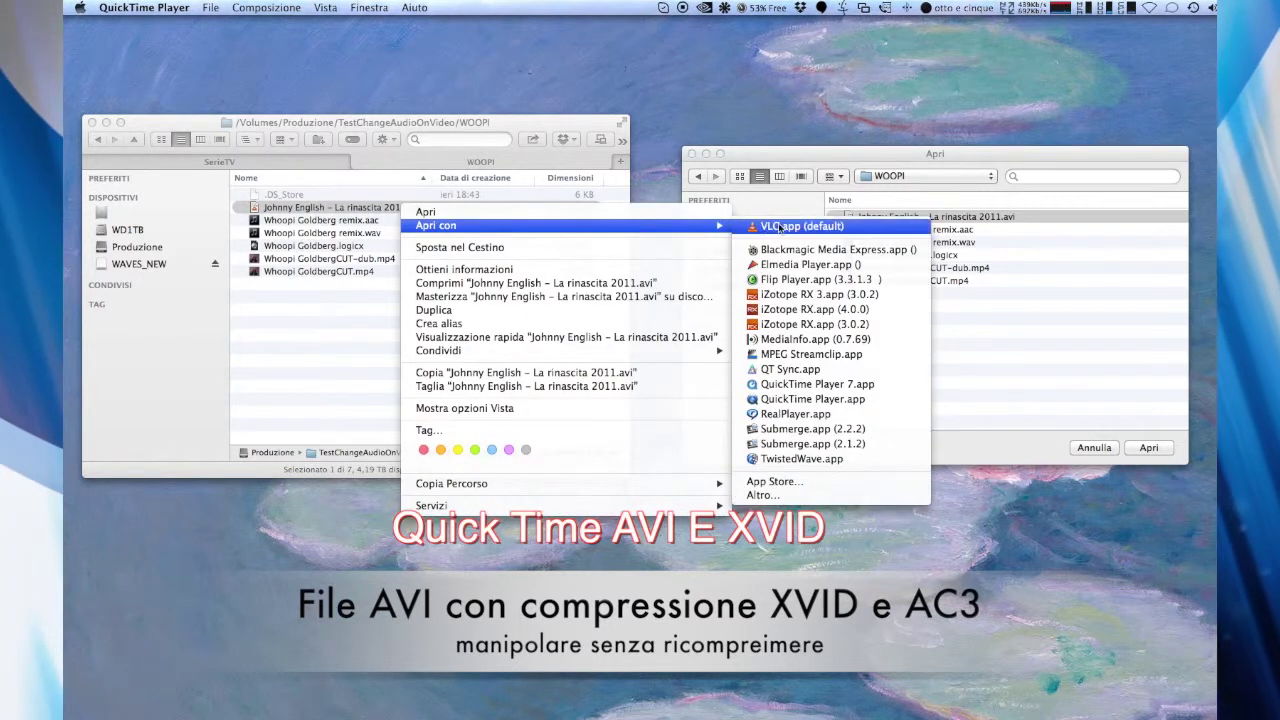
left_click(819, 386)
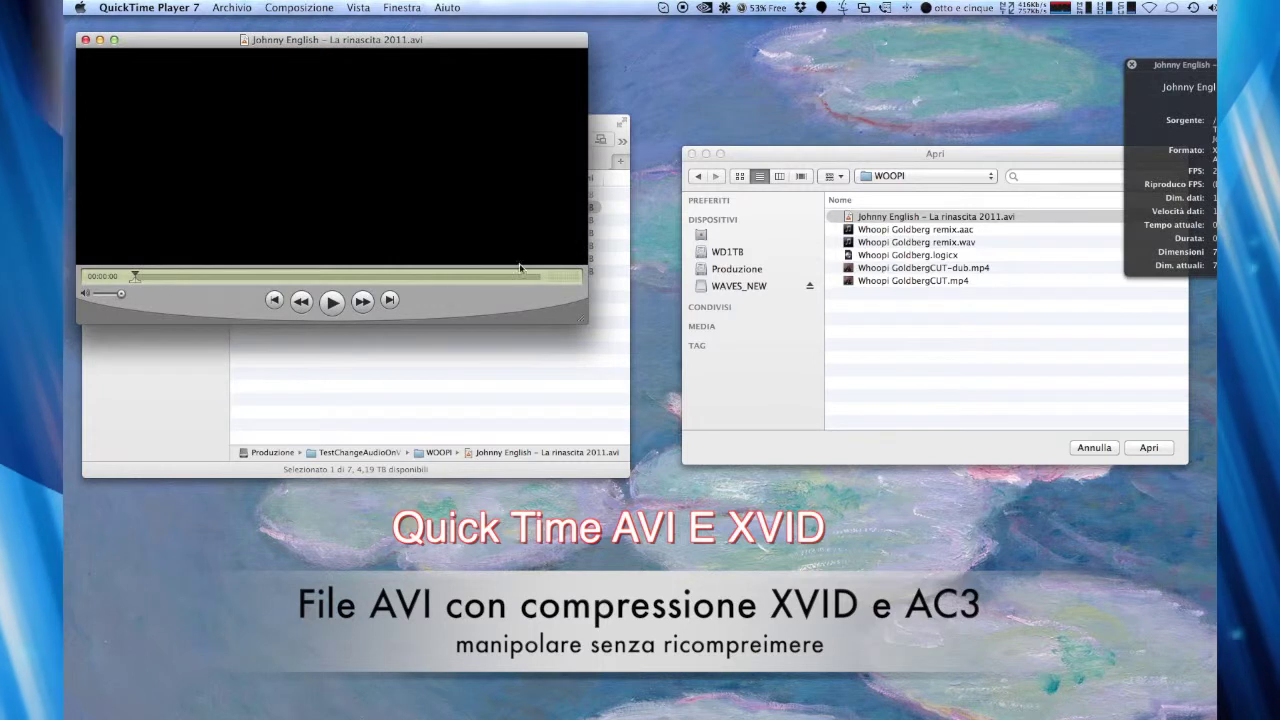
left_click(1093, 447)
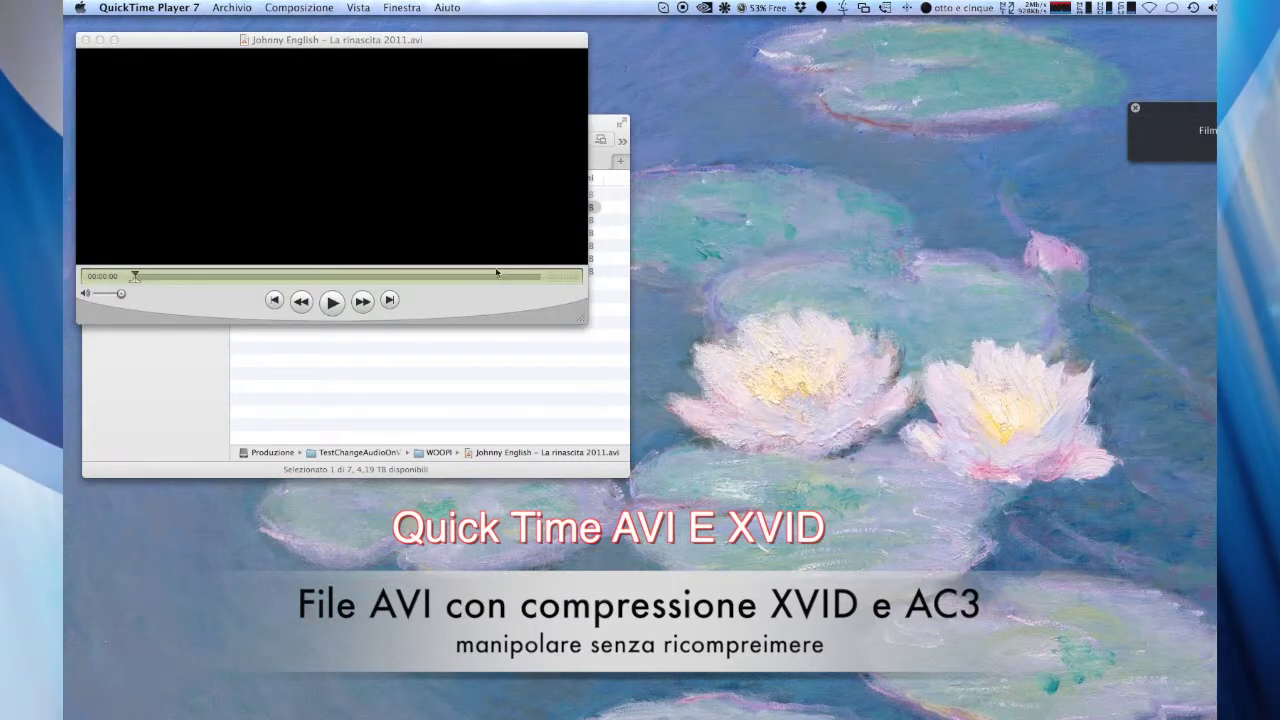
Step: Scrub the Johnny English movie to about 8:26 and move the Inspector fully into view to read its format details
left_click_drag(141, 279, 168, 270)
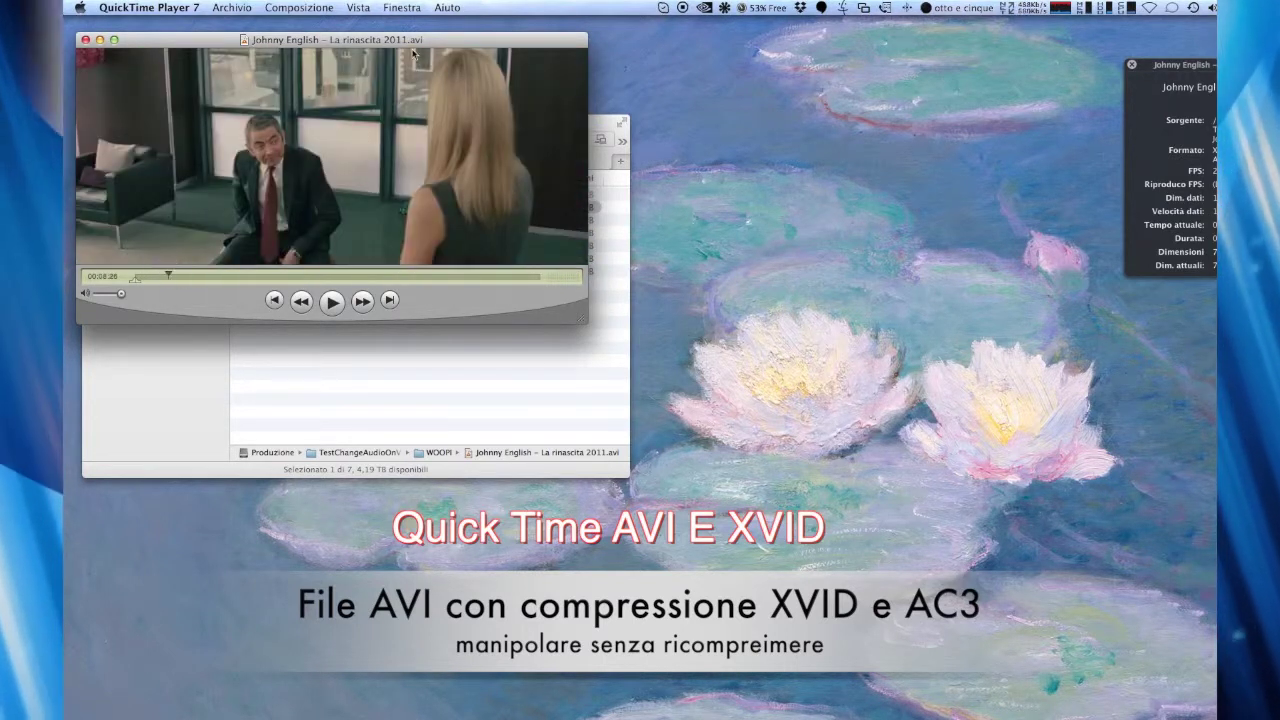
left_click_drag(1184, 56, 1038, 36)
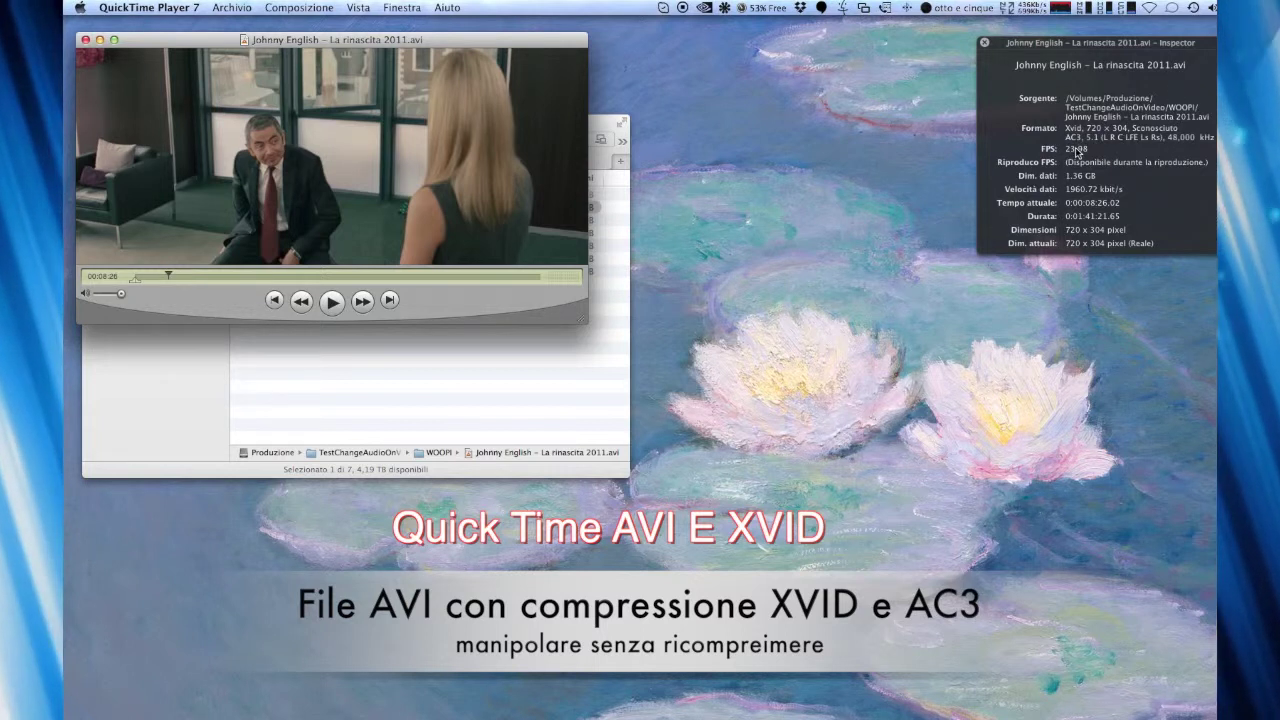
Step: Show the movie properties of Johnny English – La rinascita 2011.avi and move the properties window clear of the Inspector
left_click(328, 12)
mouse_move(348, 12)
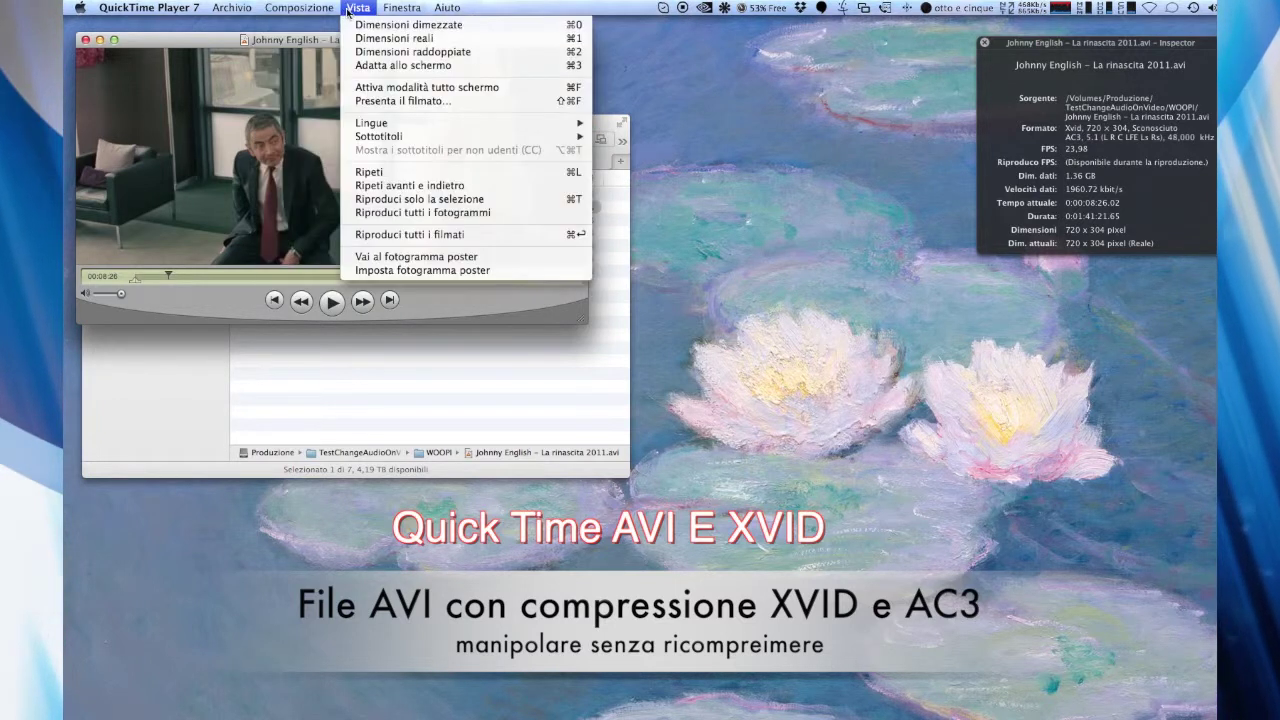
mouse_move(392, 10)
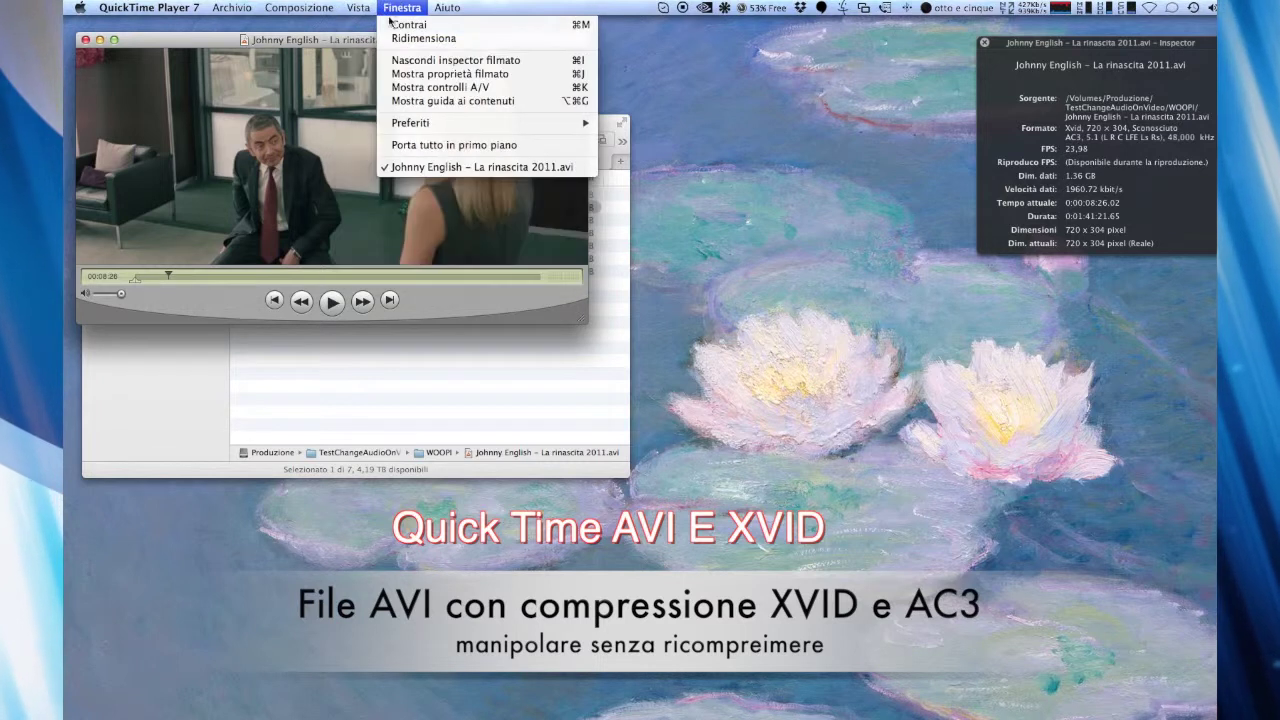
left_click(403, 75)
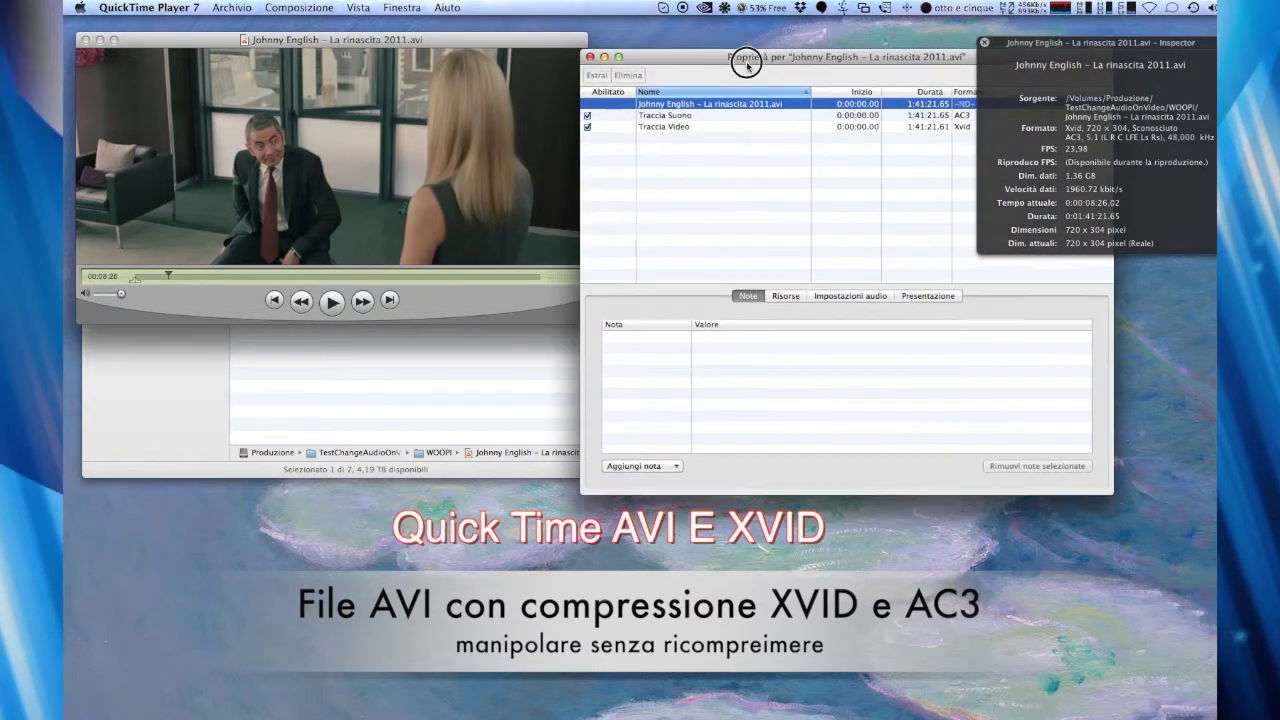
left_click_drag(744, 55, 737, 184)
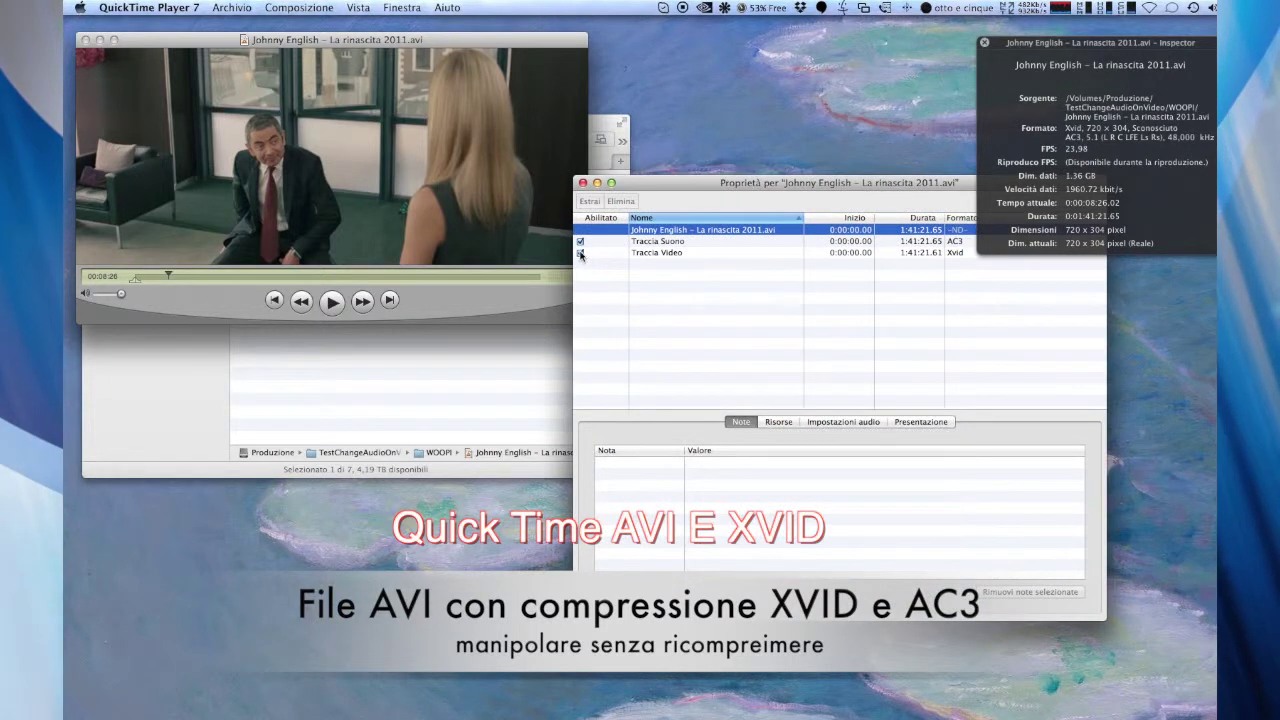
Step: Disable and re-enable the AVI's video track, then its sound track, and move the properties window further from the Inspector
left_click(580, 253)
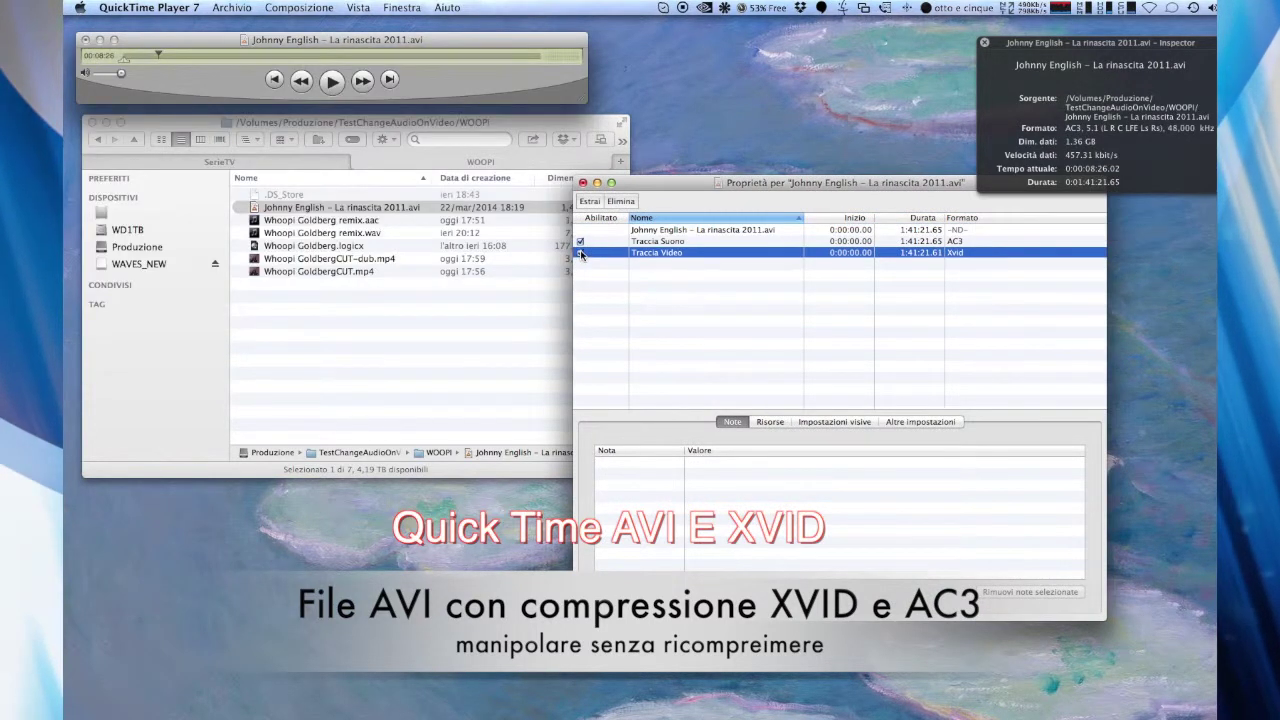
left_click(580, 253)
left_click(580, 242)
left_click(580, 242)
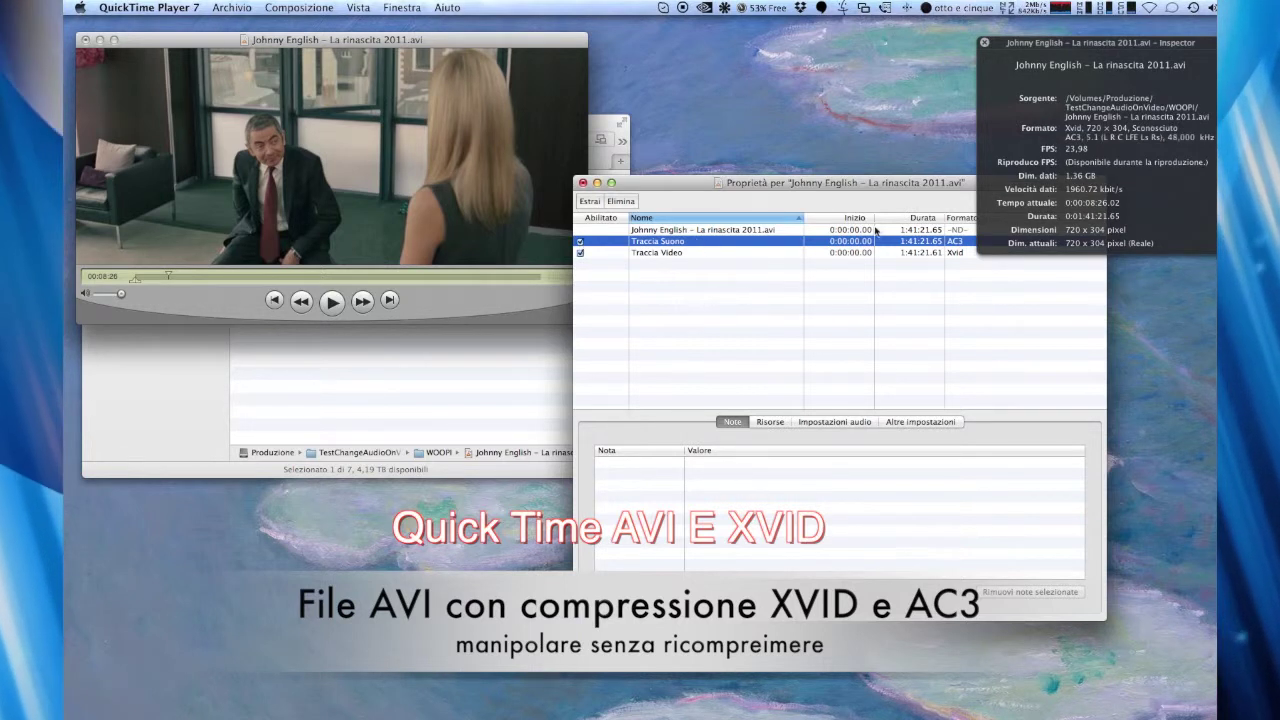
left_click_drag(930, 195, 900, 225)
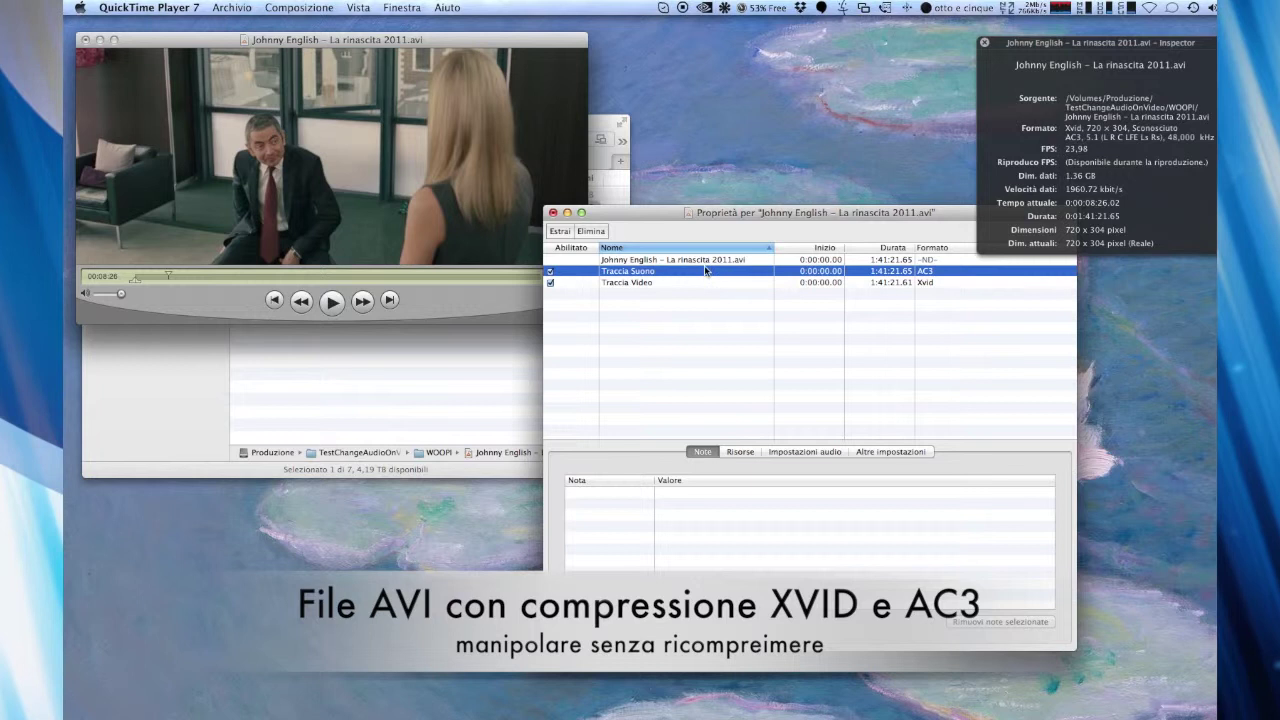
Step: Select a section of the Johnny English movie from about 8:30 to 10:09 and copy it
left_click(143, 297)
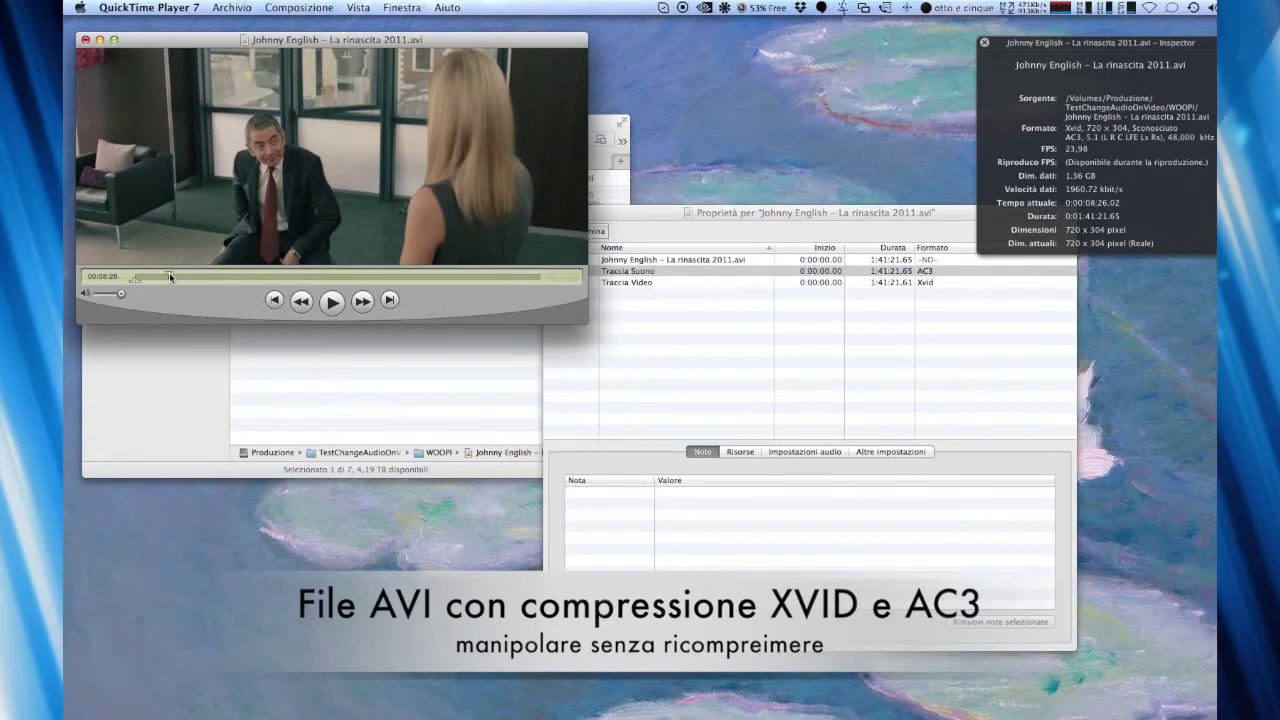
left_click(164, 276)
left_click_drag(164, 276, 175, 277)
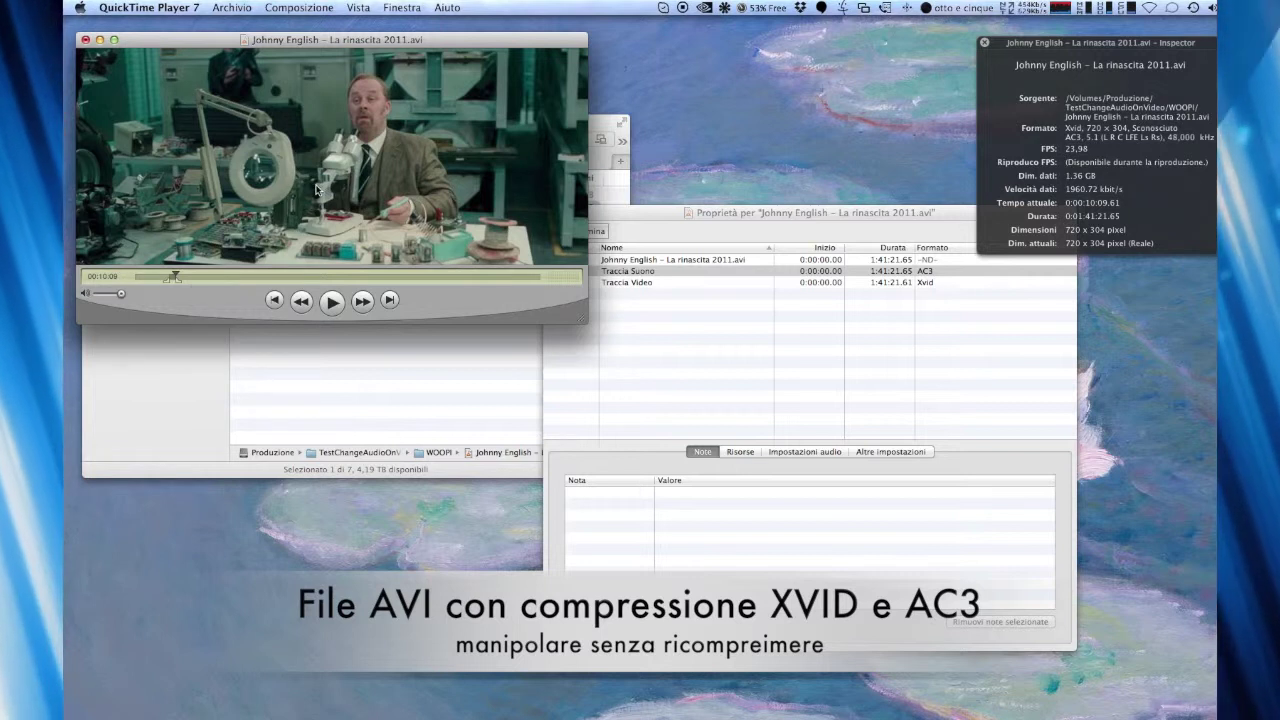
left_click(323, 8)
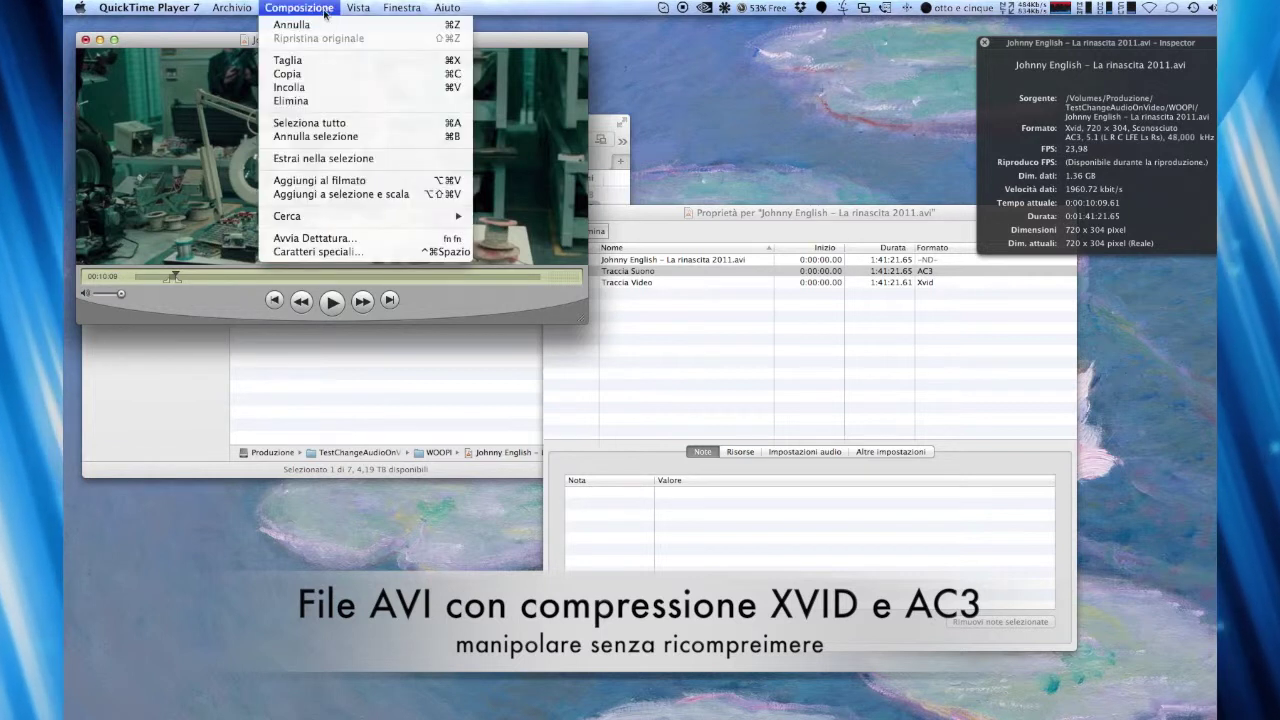
left_click(326, 75)
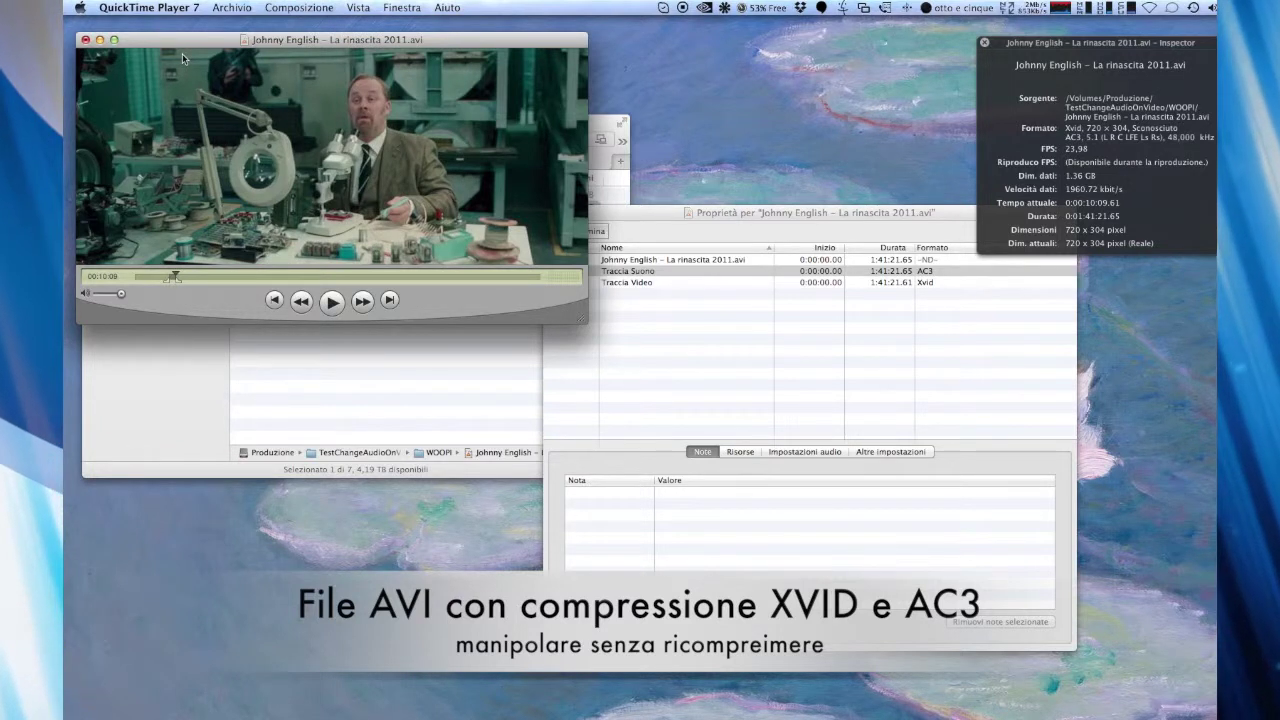
Step: Create a new empty player and paste the copied movie section into it
key("super+n")
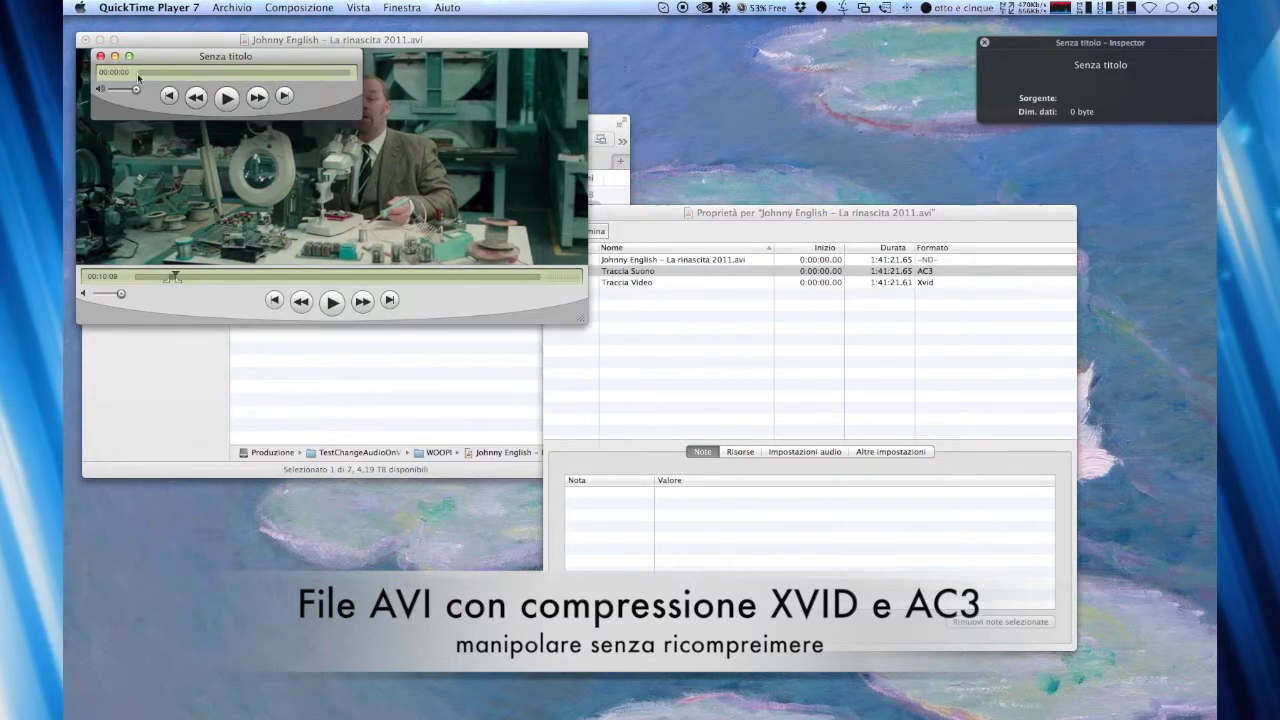
left_click_drag(246, 56, 321, 102)
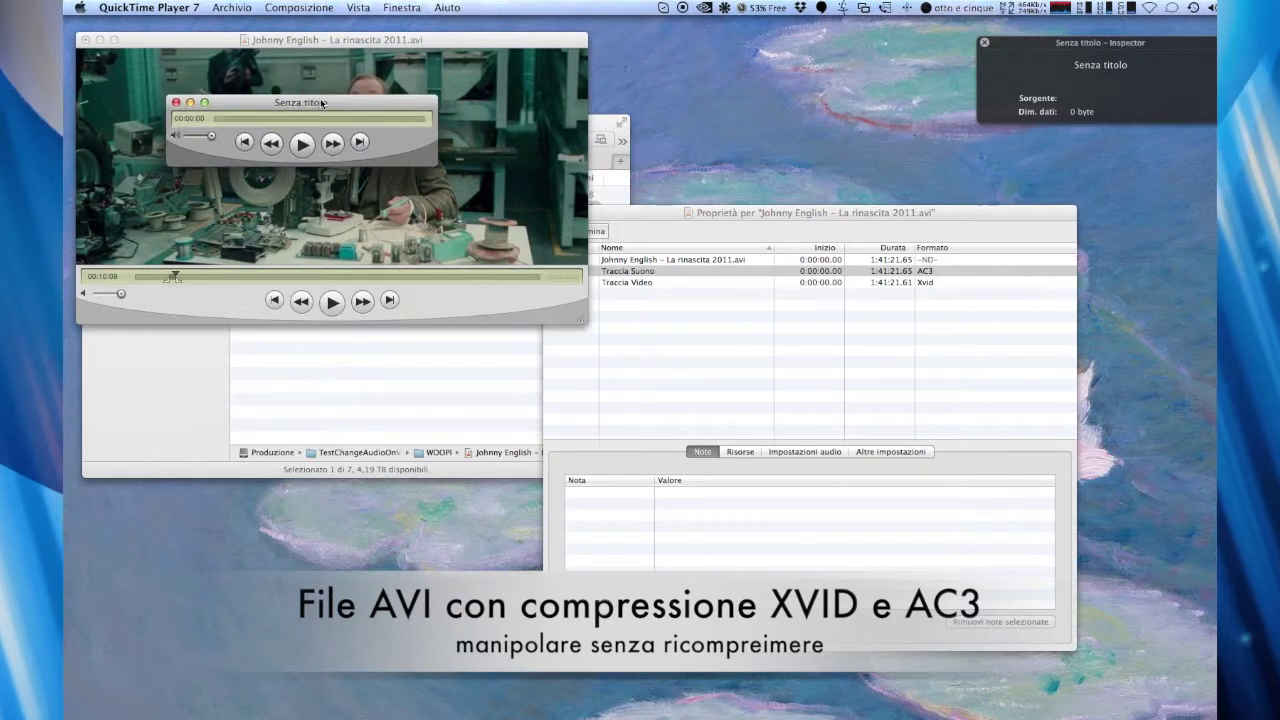
key("super+v")
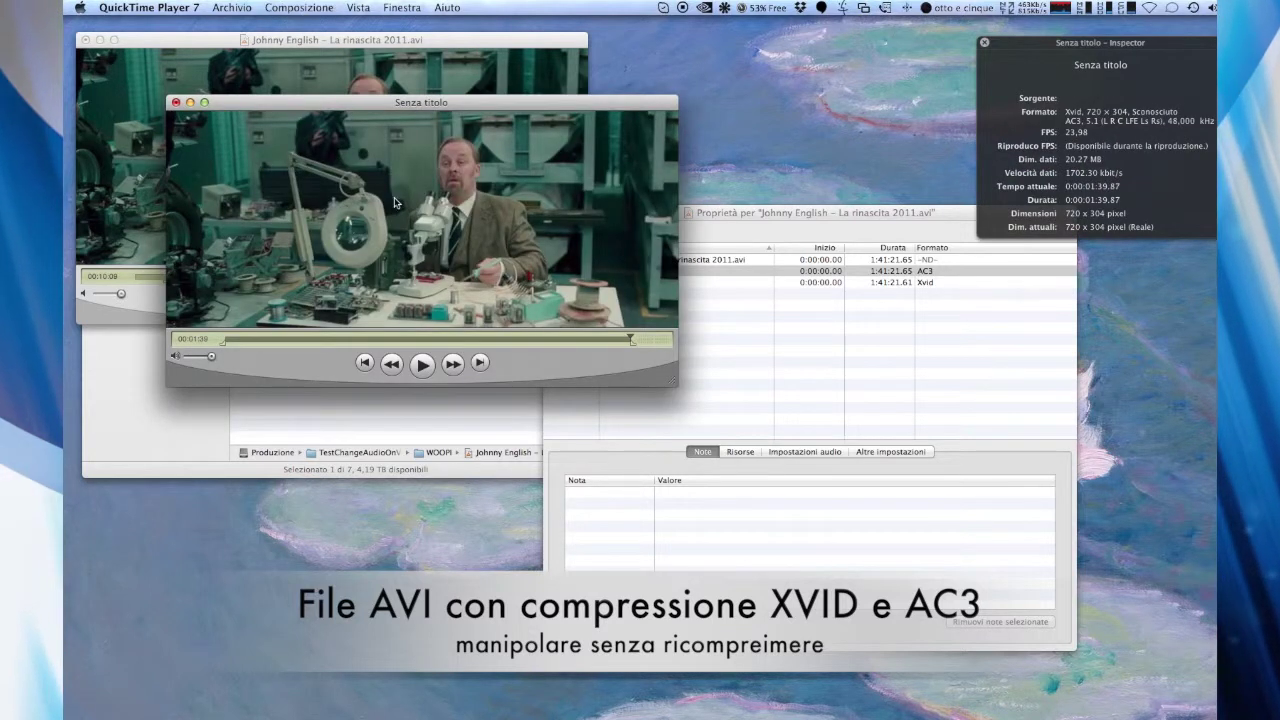
Step: Scrub the pasted clip to about 0:38 and show its movie properties to check its tracks
left_click_drag(629, 339, 383, 345)
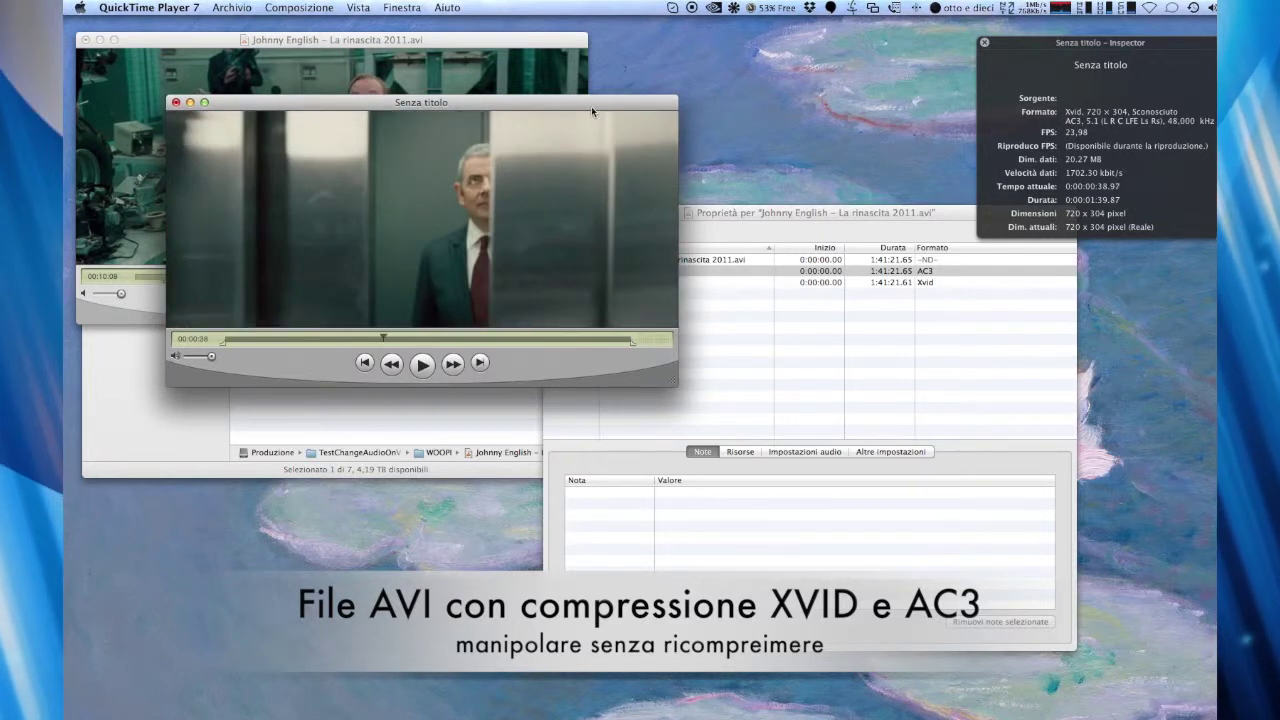
left_click_drag(591, 106, 575, 125)
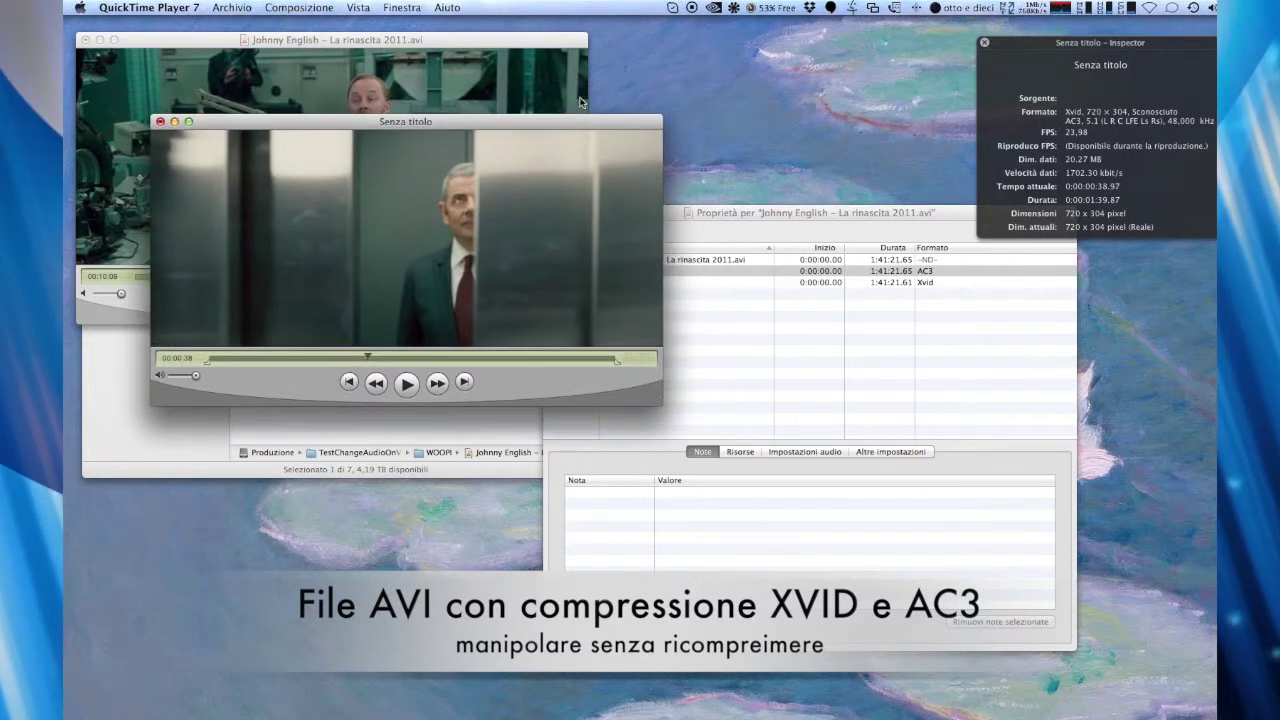
left_click(400, 8)
left_click(408, 75)
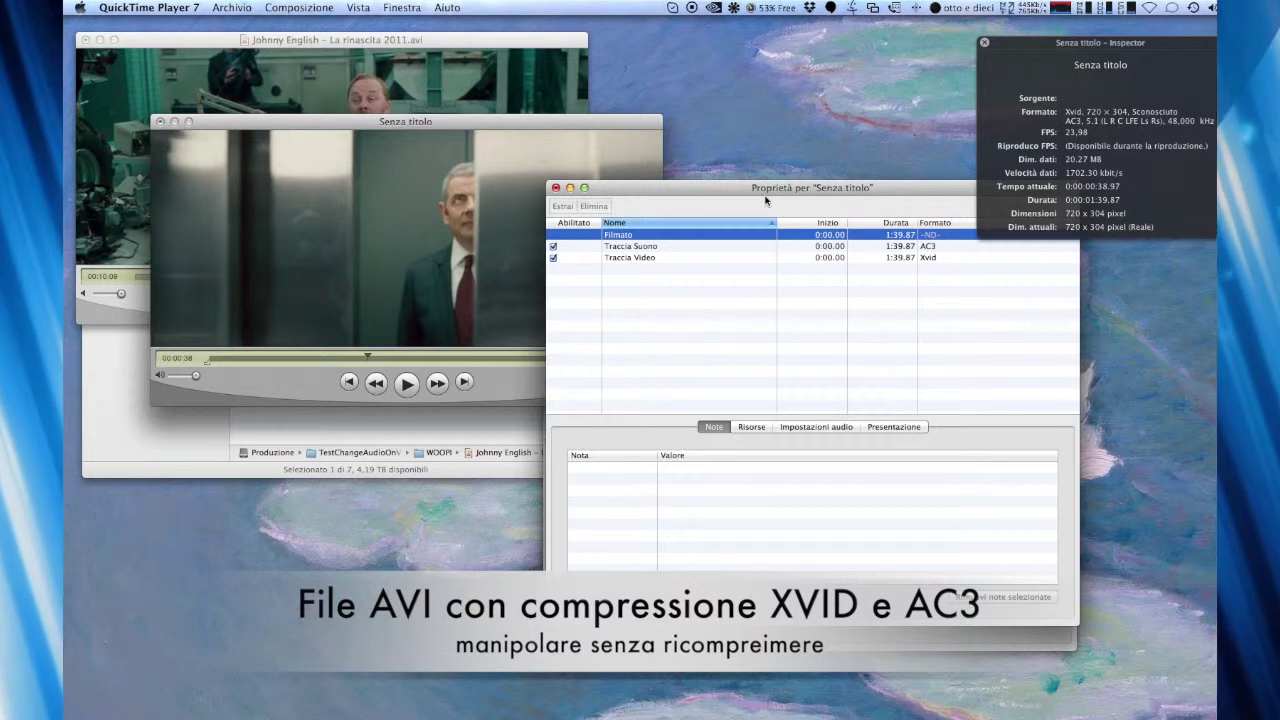
left_click(562, 126)
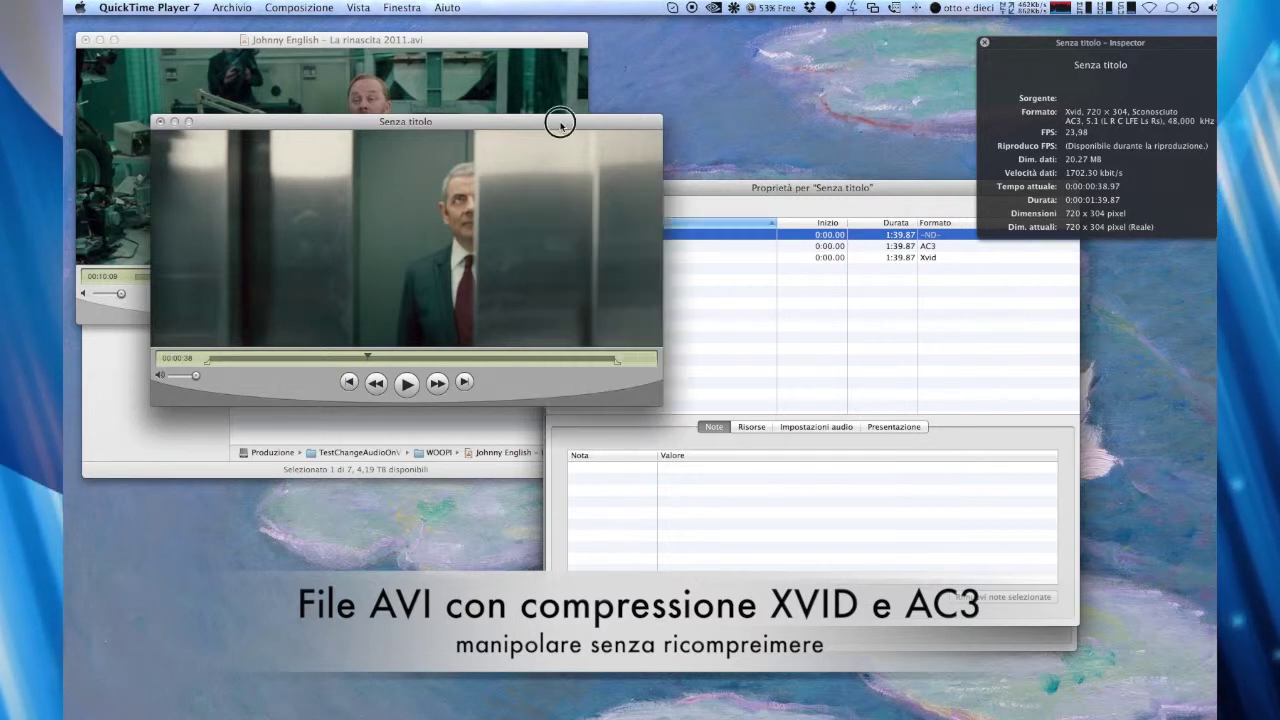
Step: Save the pasted clip as a self-contained movie named "Johnny English – cut" in the WOOPI folder
left_click(222, 9)
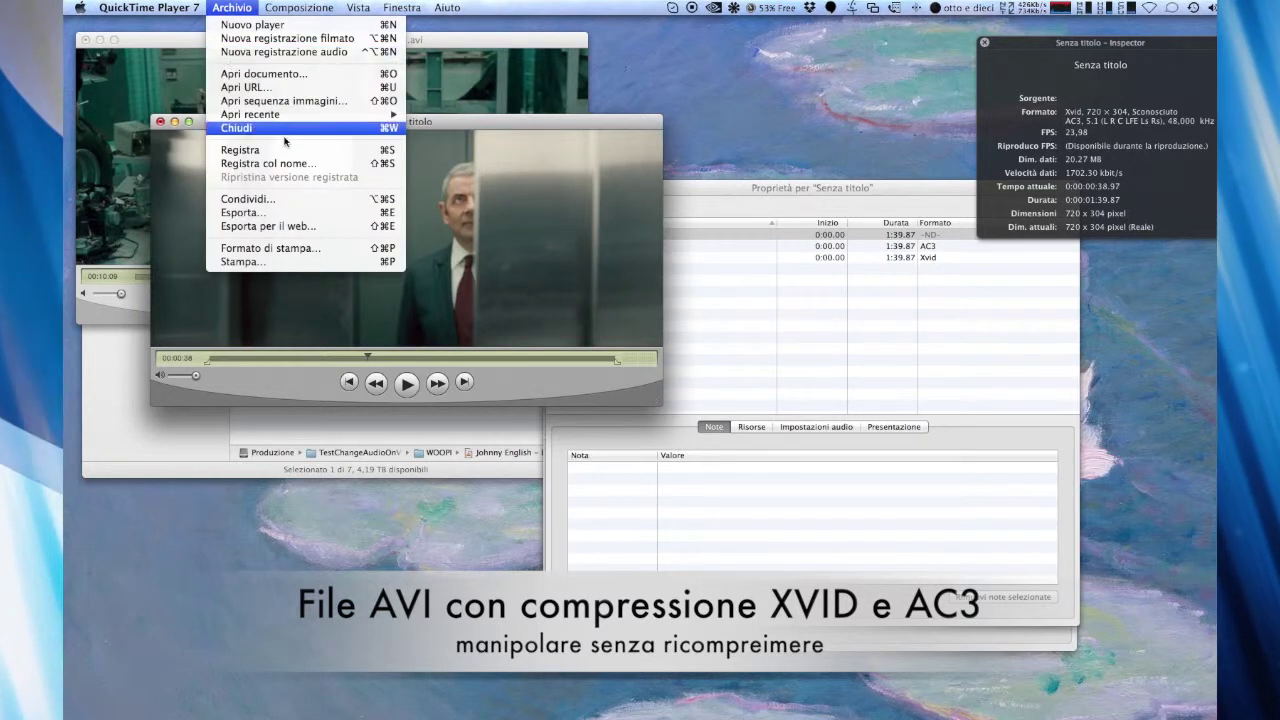
left_click(318, 165)
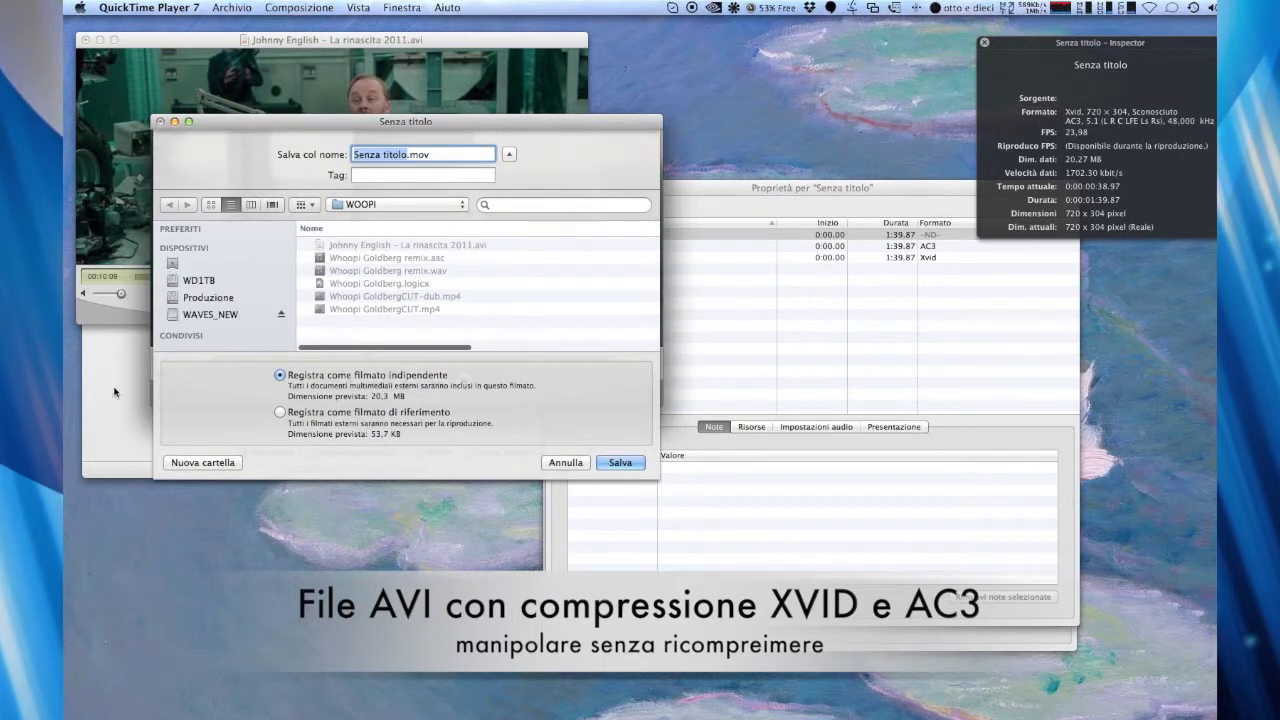
left_click(422, 245)
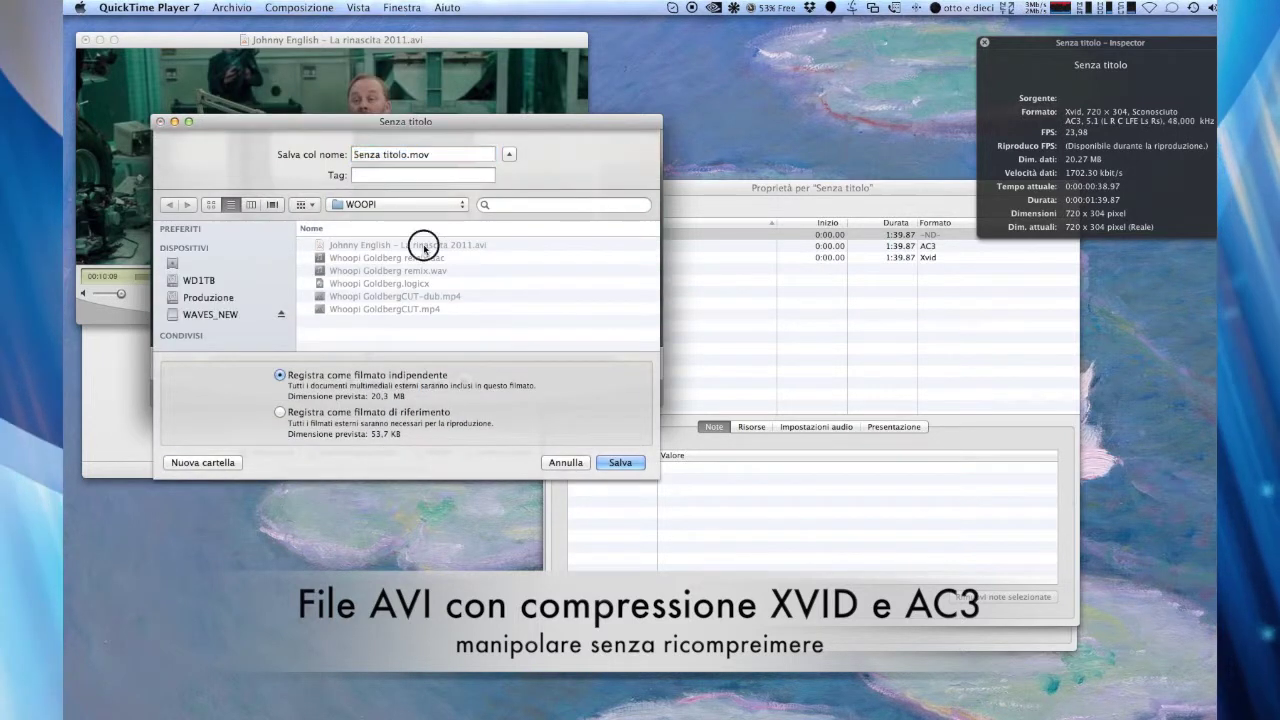
triple_click(430, 155)
left_click_drag(566, 156, 566, 158)
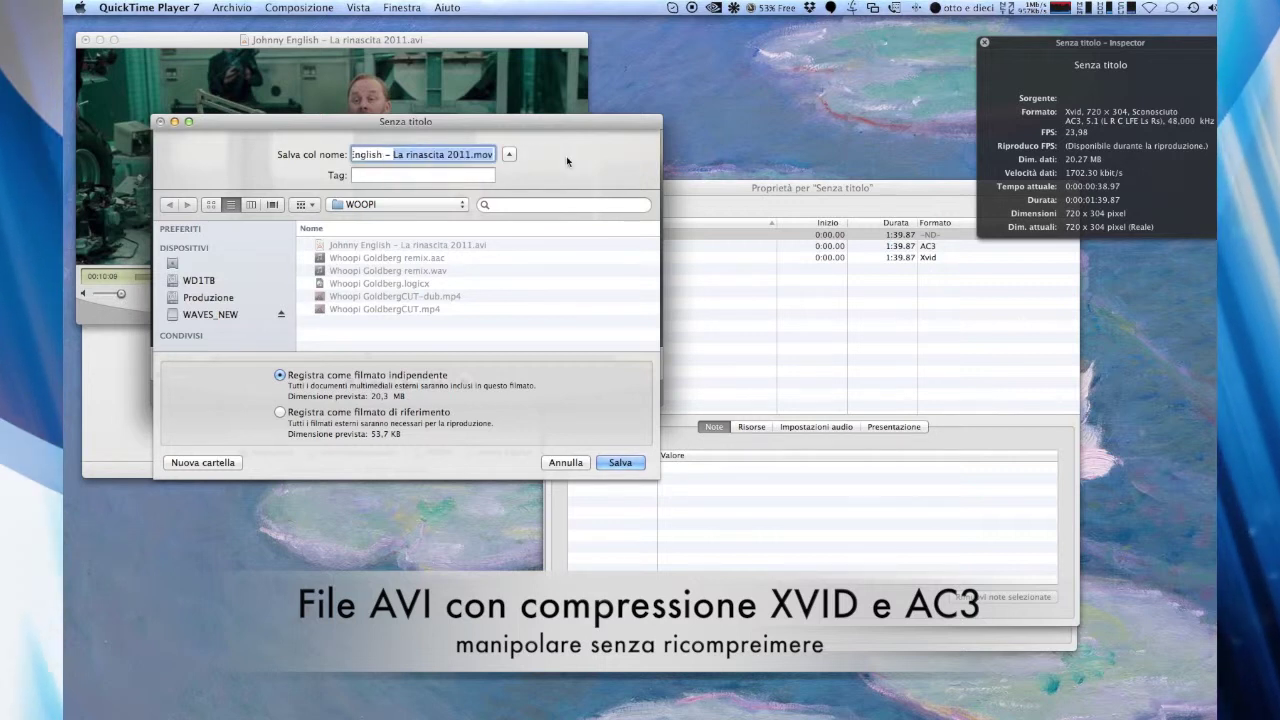
type("cut")
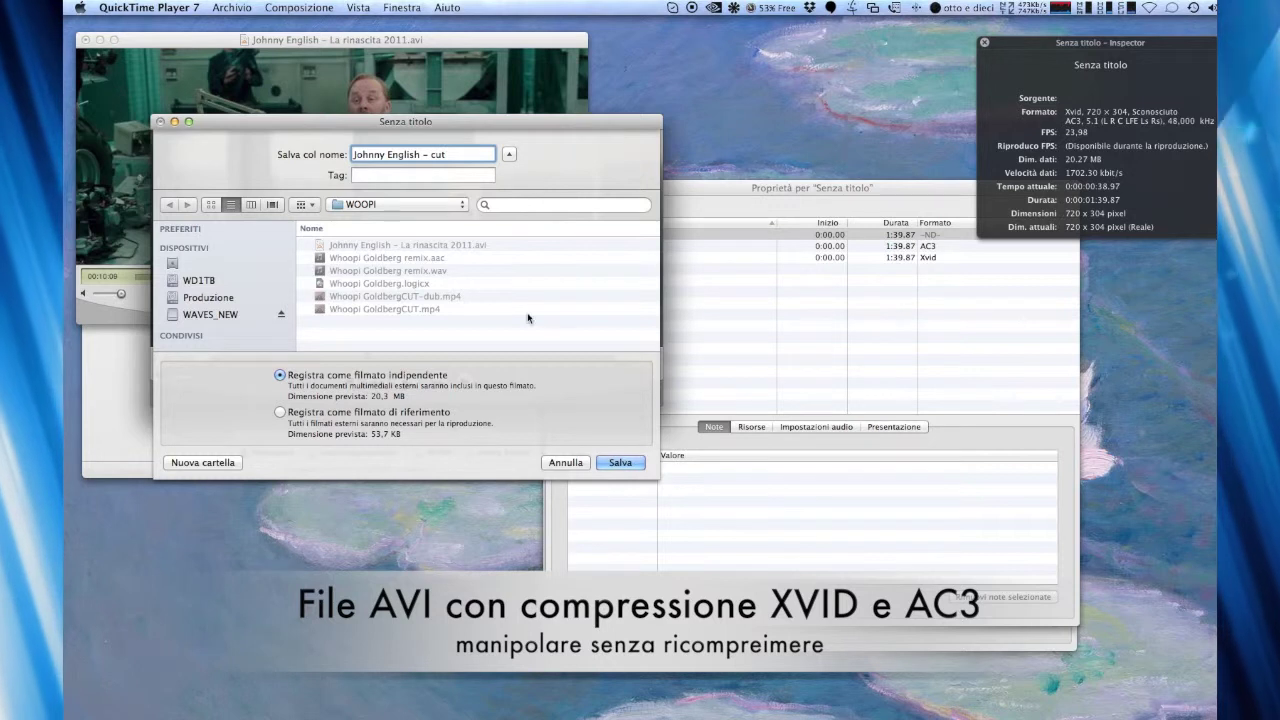
left_click(620, 462)
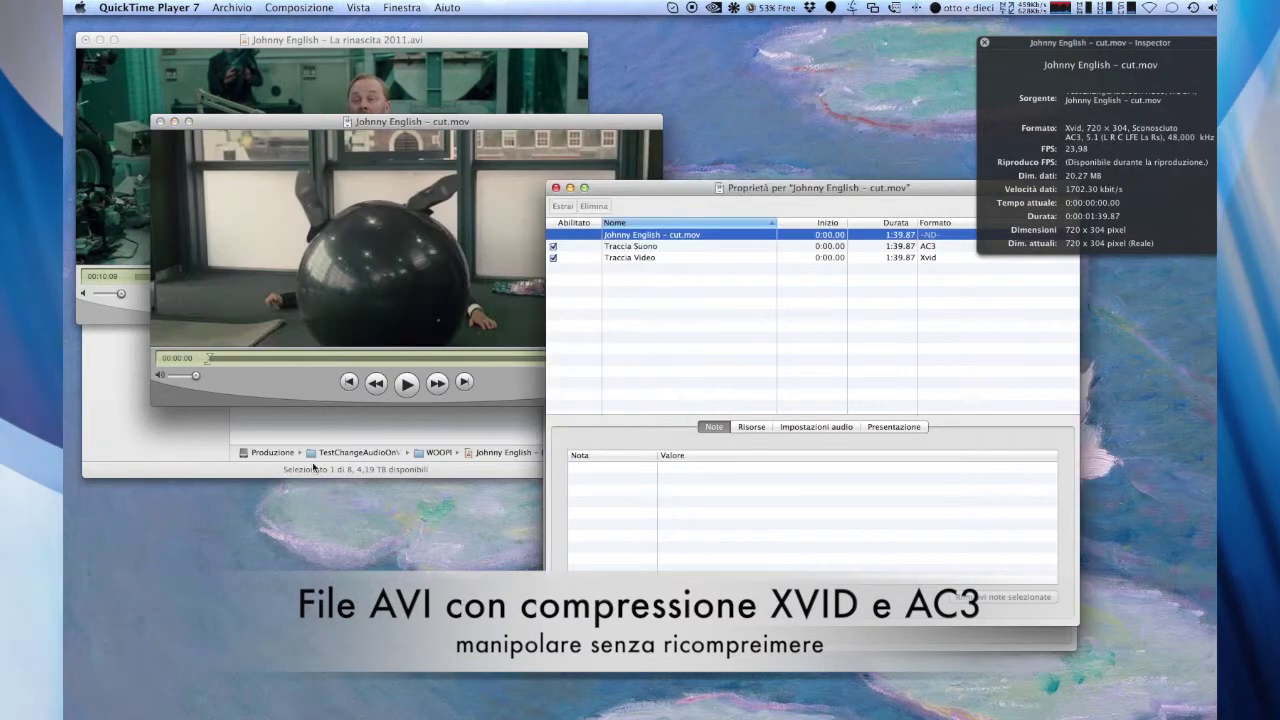
Step: Close the original Johnny English movie and the cut clip, leaving the WOOPI folder in view
left_click(355, 425)
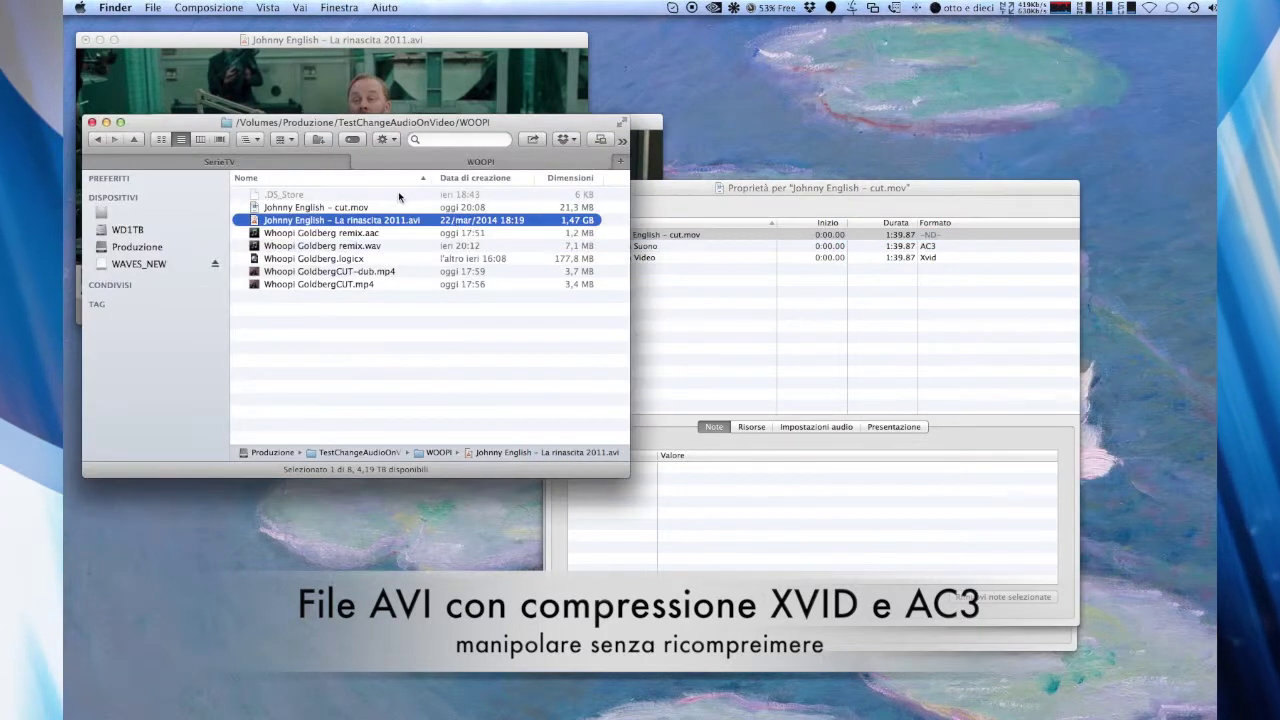
left_click(85, 40)
left_click_drag(370, 127, 370, 206)
left_click(280, 122)
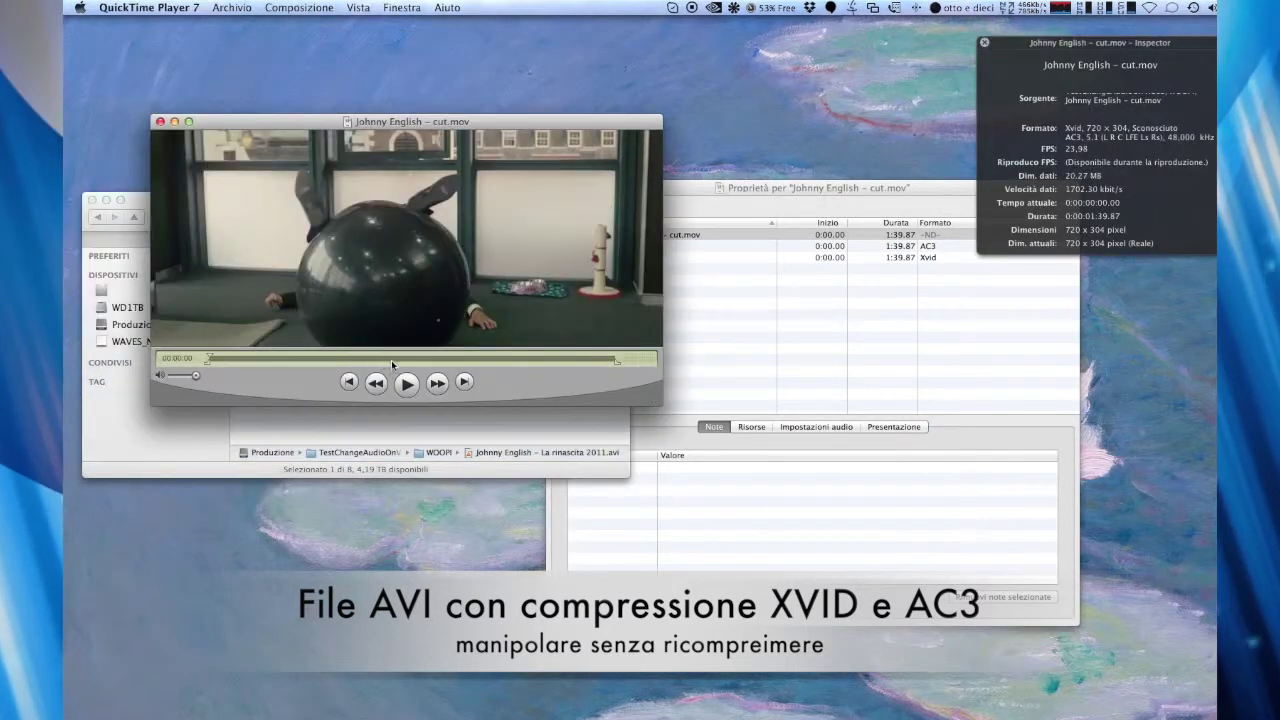
left_click(284, 427)
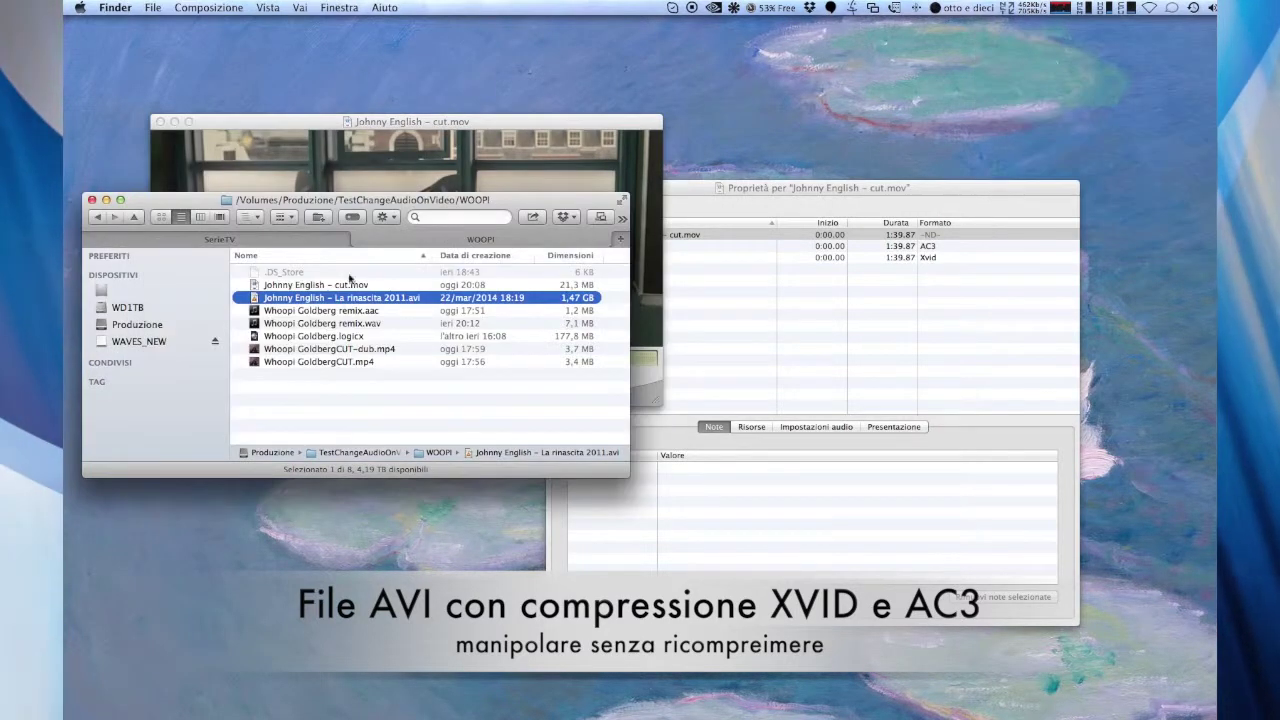
left_click(160, 122)
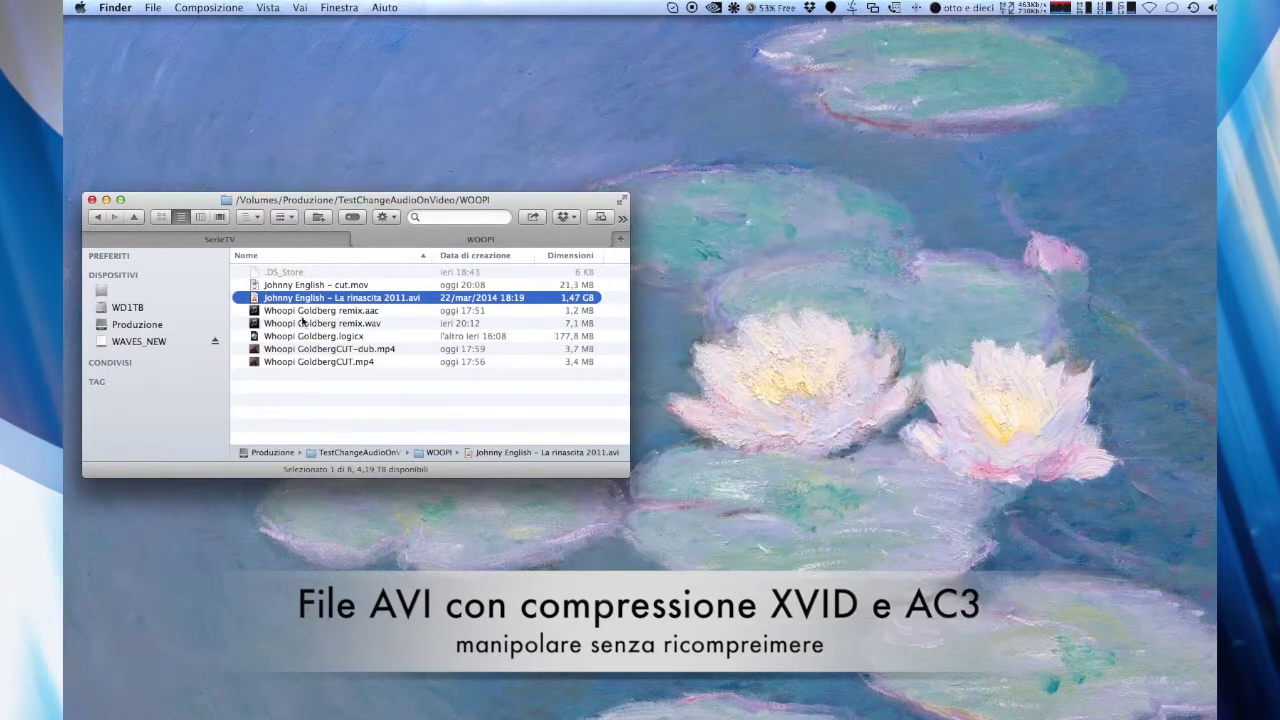
Step: Reopen Johnny English – cut.mov from the WOOPI folder and arrange its window and the Inspector so its details are readable
left_click(352, 285)
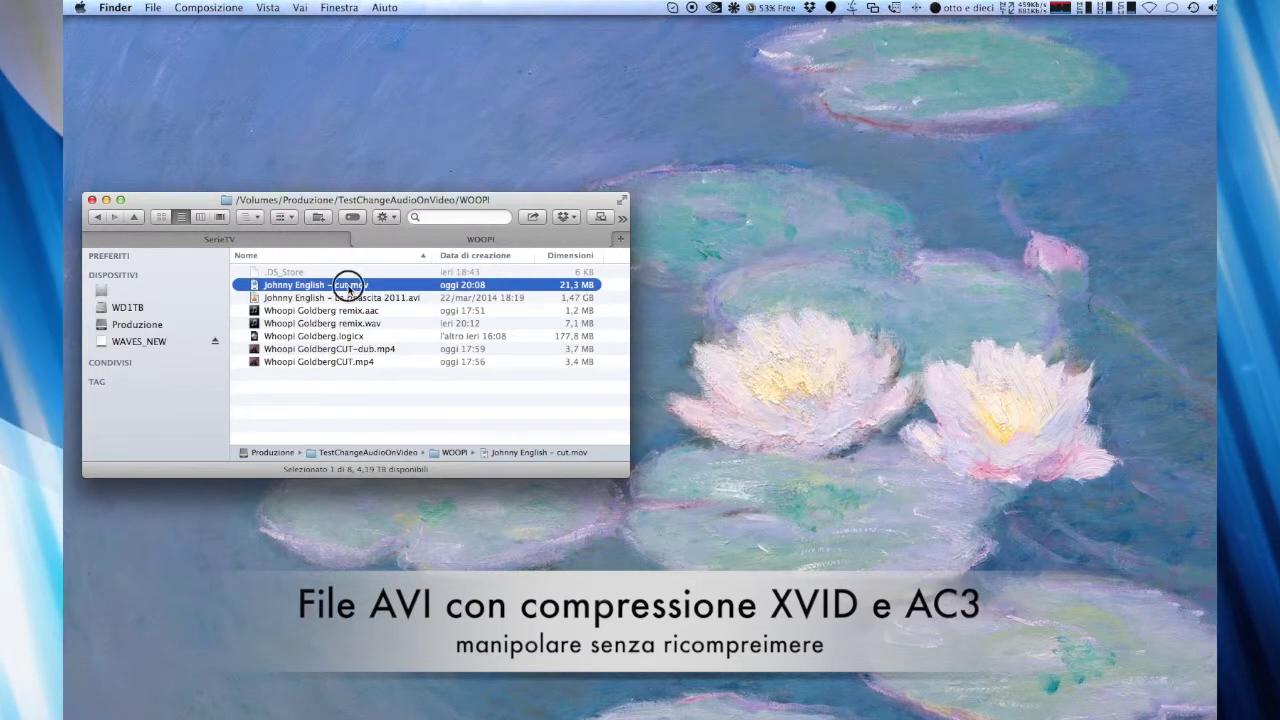
double_click(349, 285)
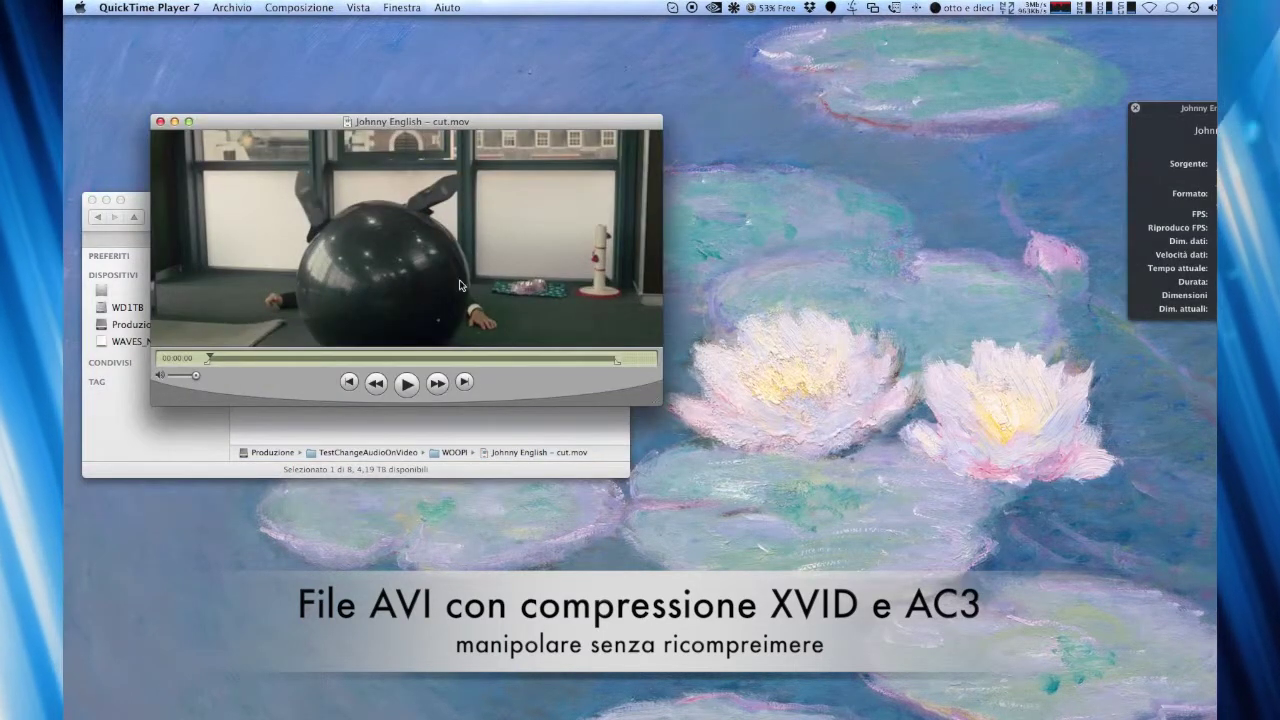
left_click_drag(1177, 108, 988, 108)
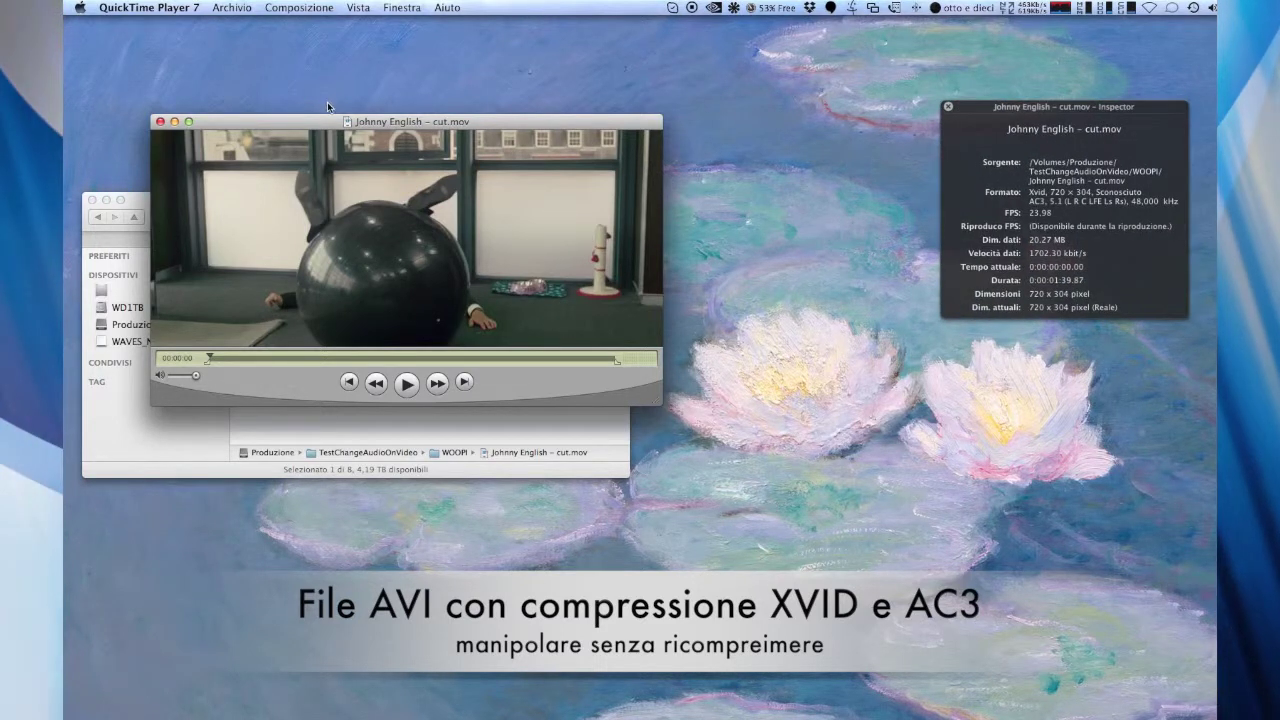
left_click_drag(341, 122, 253, 50)
Step: Show the properties of Johnny English – cut.mov, switch its video and sound tracks off and on, and select the video track
left_click(383, 8)
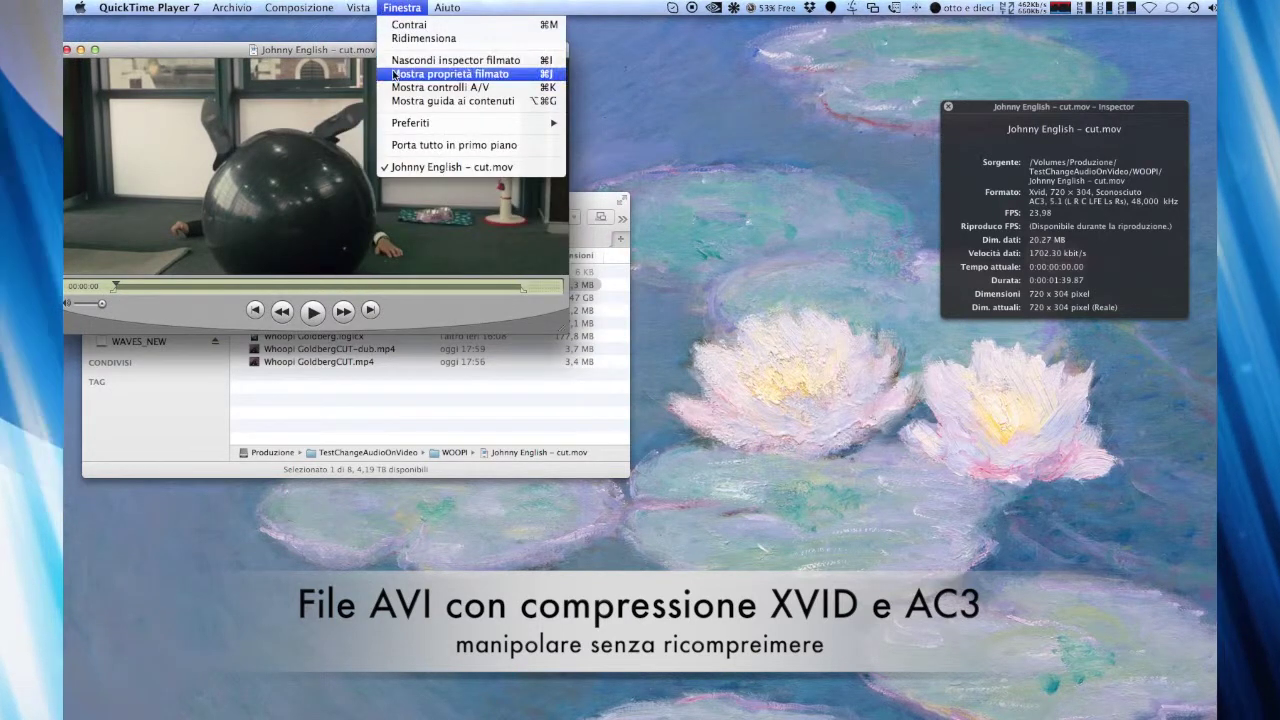
left_click(394, 74)
left_click_drag(650, 178, 602, 237)
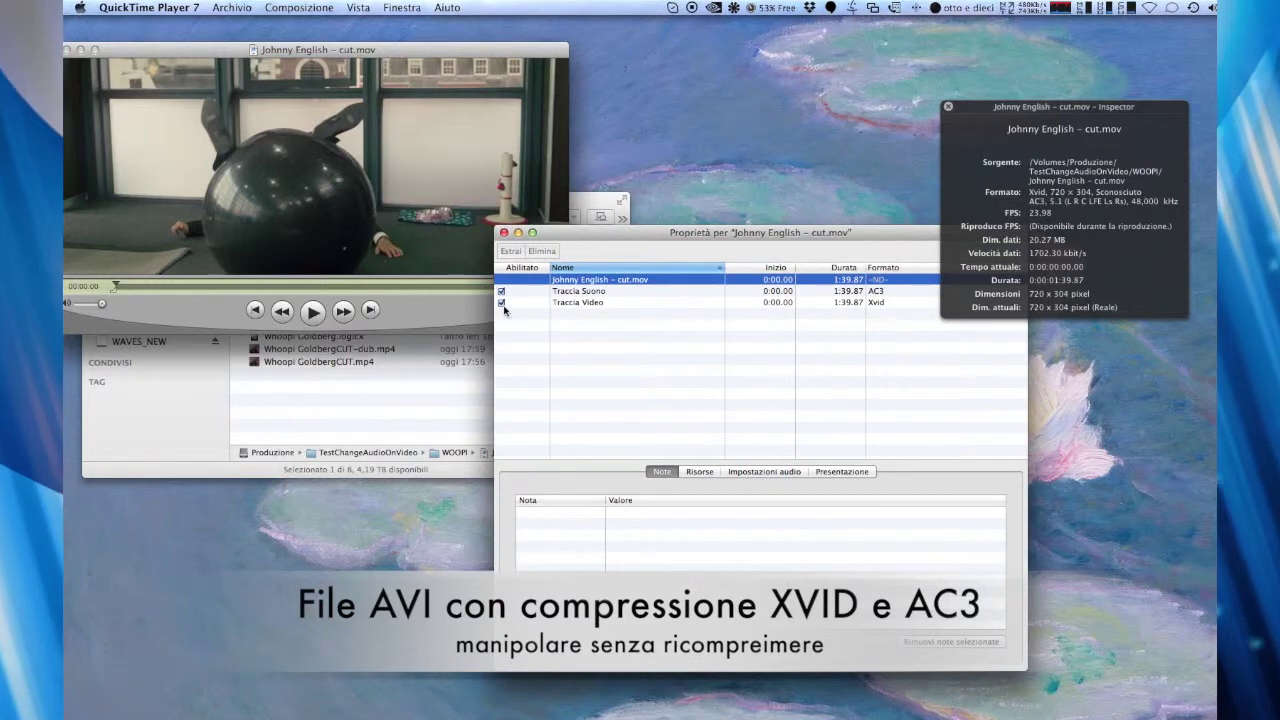
left_click(501, 302)
left_click(501, 302)
left_click(501, 290)
left_click(501, 290)
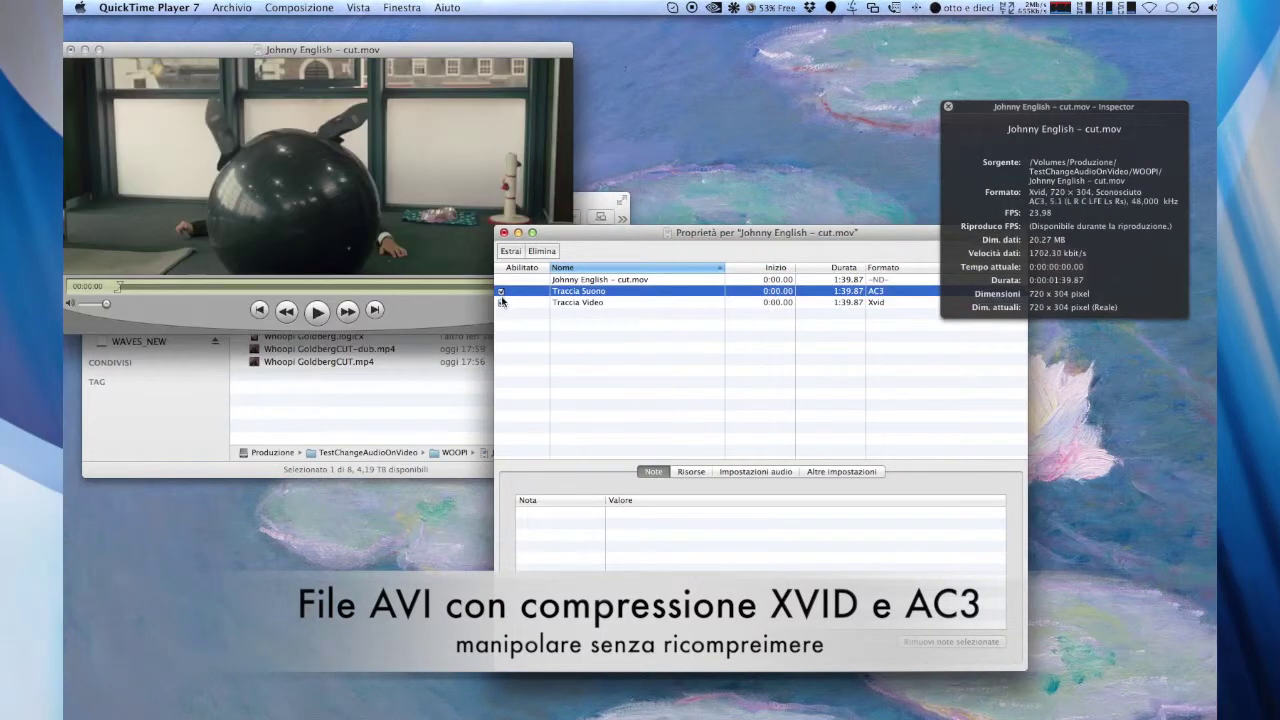
left_click(557, 302)
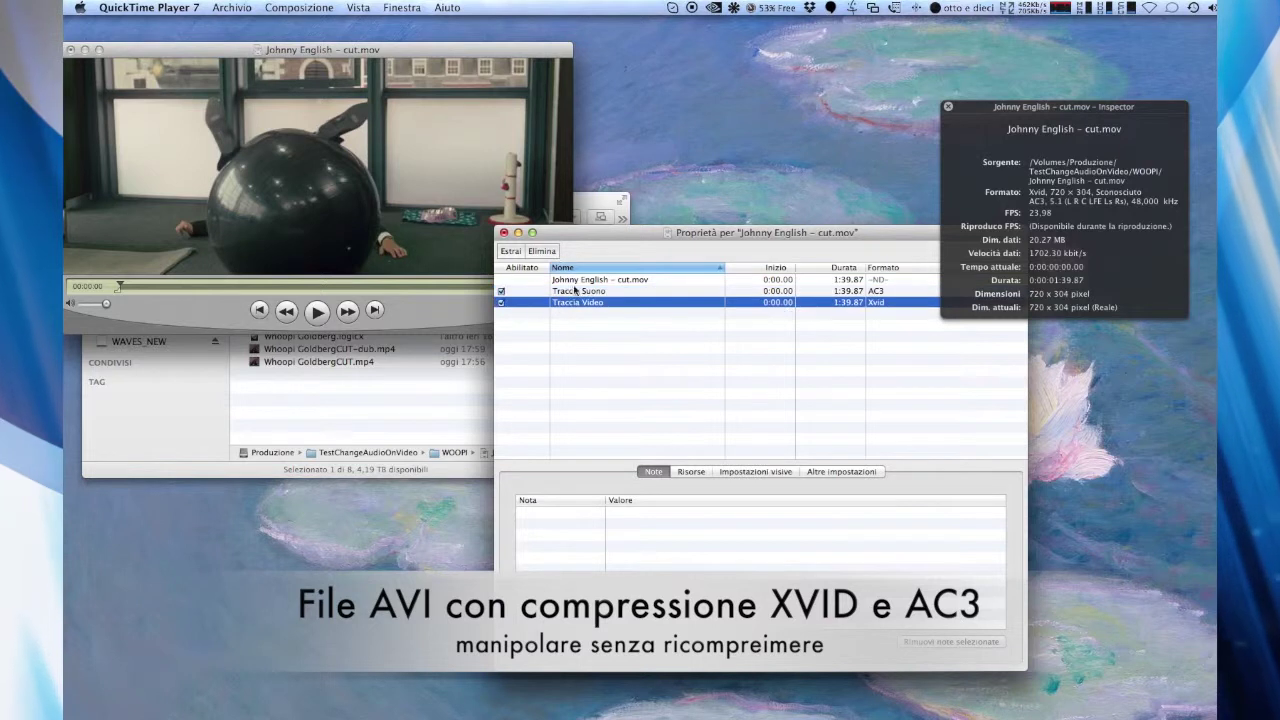
Step: Extract the video track into a new movie, show its properties, and close it without saving
left_click(511, 251)
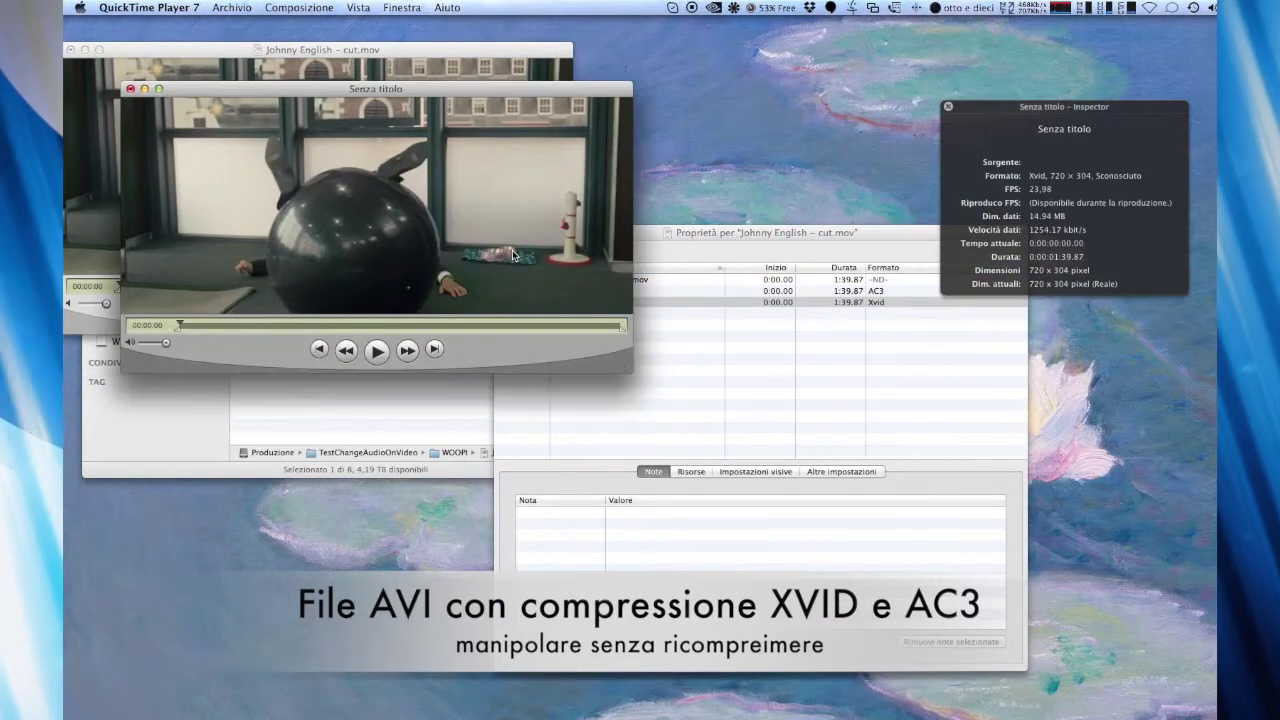
left_click(331, 10)
left_click(423, 78)
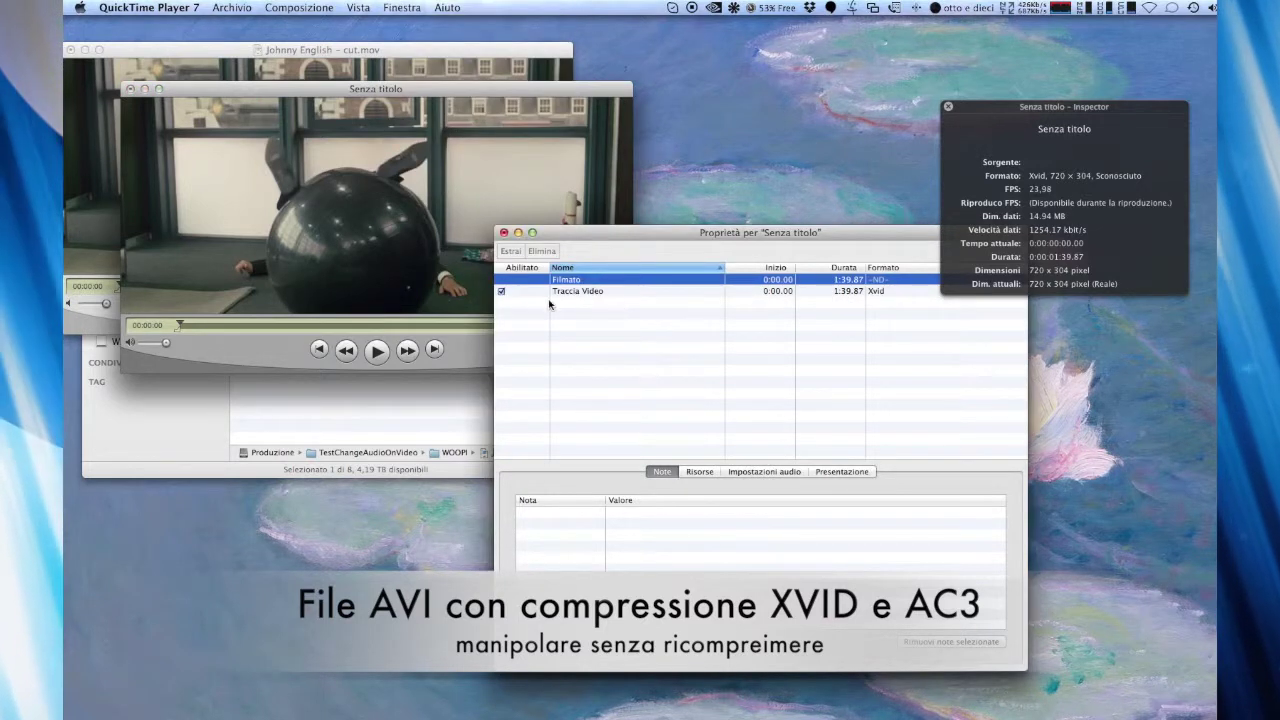
left_click(505, 233)
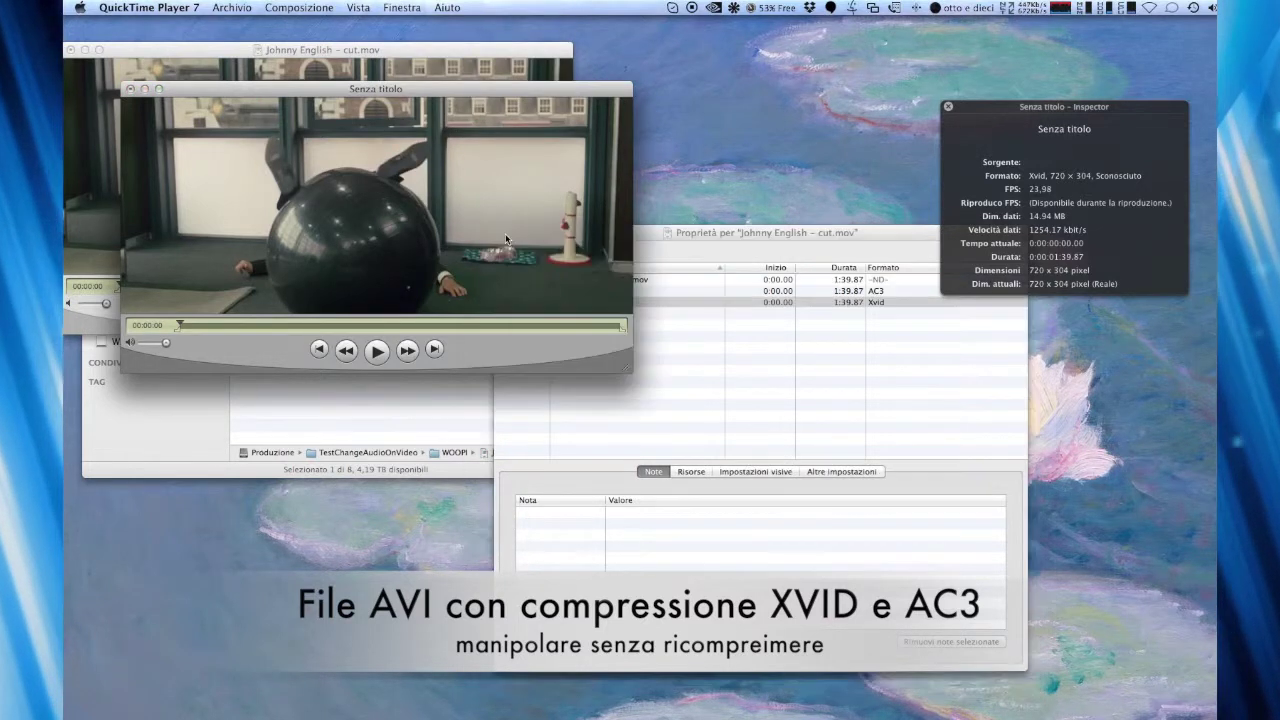
left_click(130, 89)
left_click(328, 170)
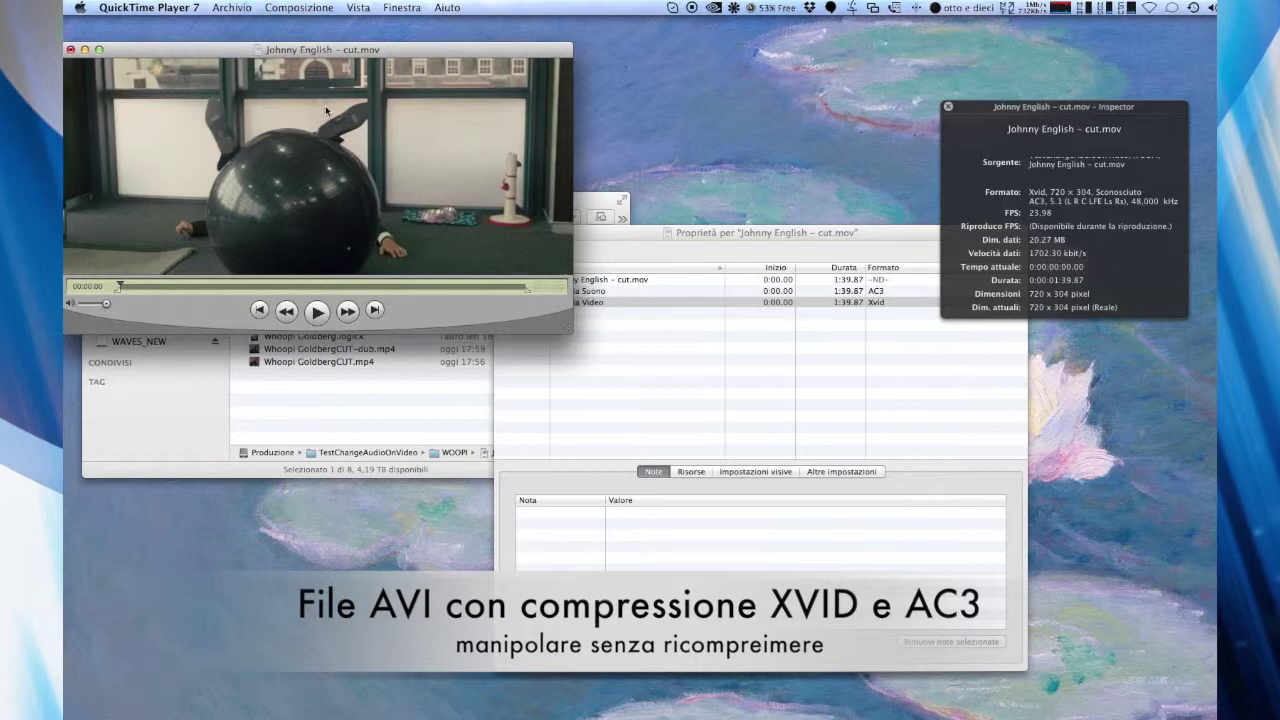
Step: Move the Johnny English – cut.mov window aside and extract its AC3 sound track into a separate movie
left_click_drag(421, 49, 480, 42)
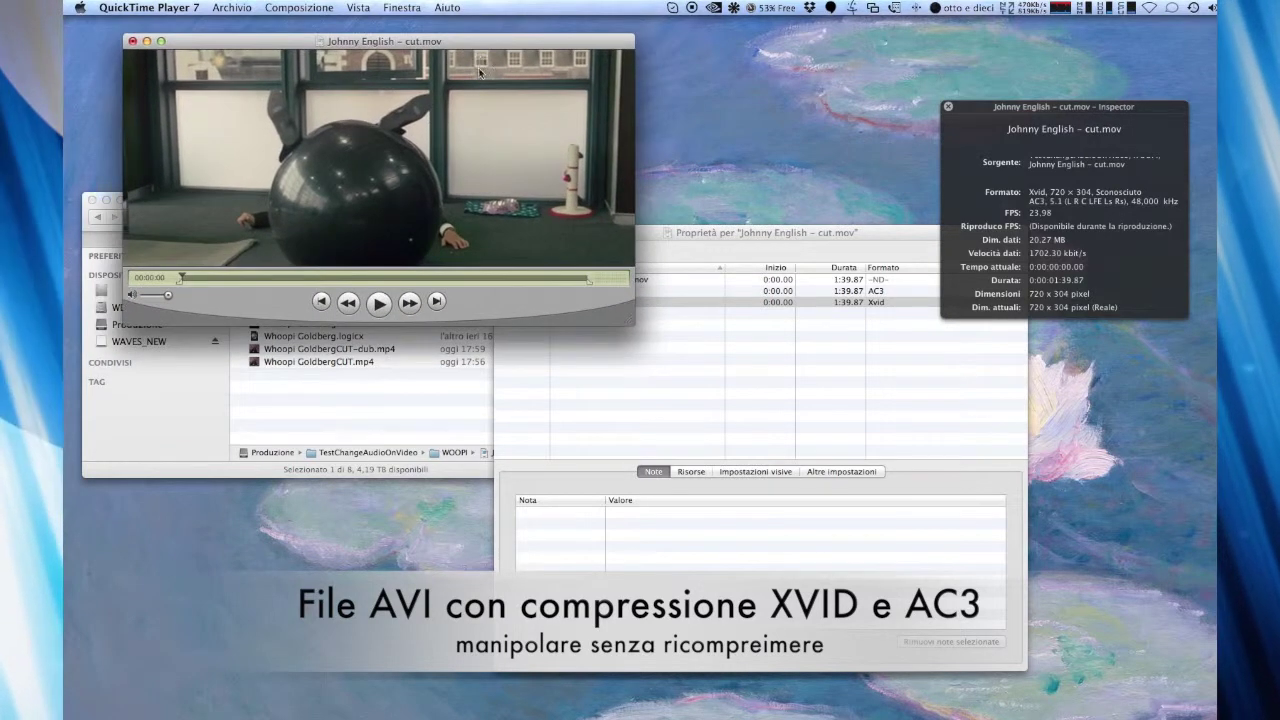
left_click(590, 302)
left_click(593, 291)
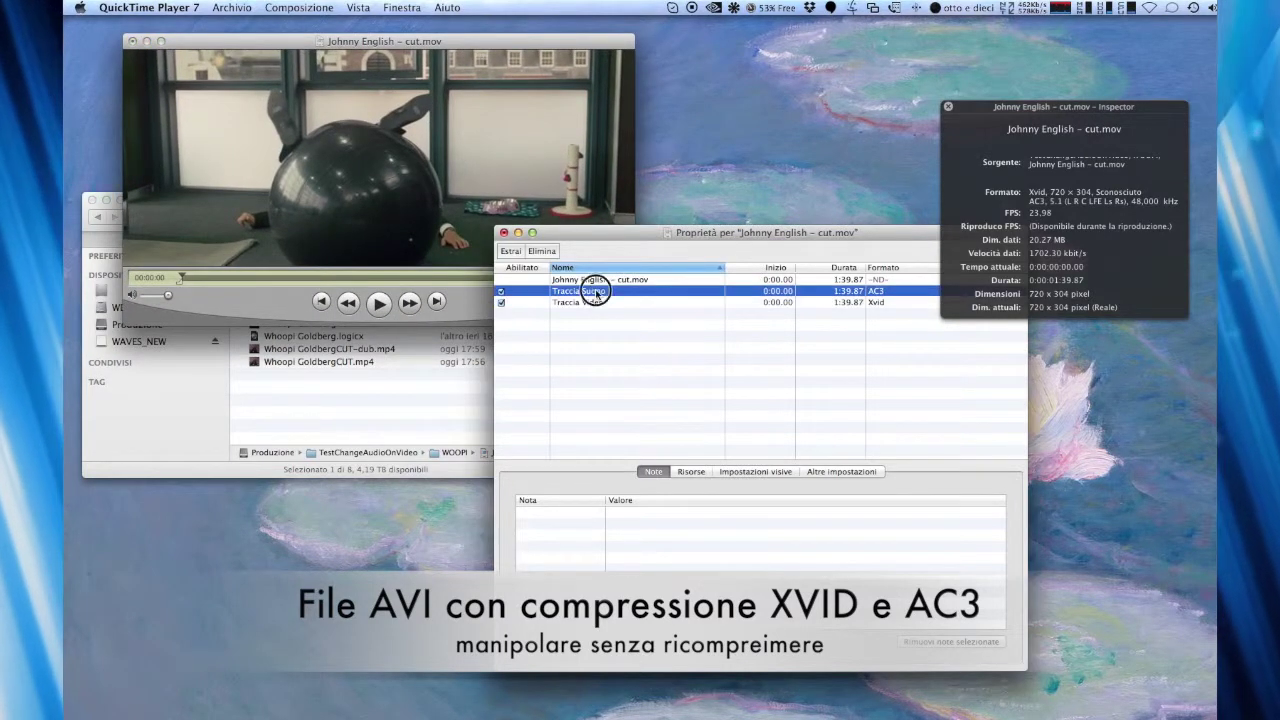
left_click(522, 251)
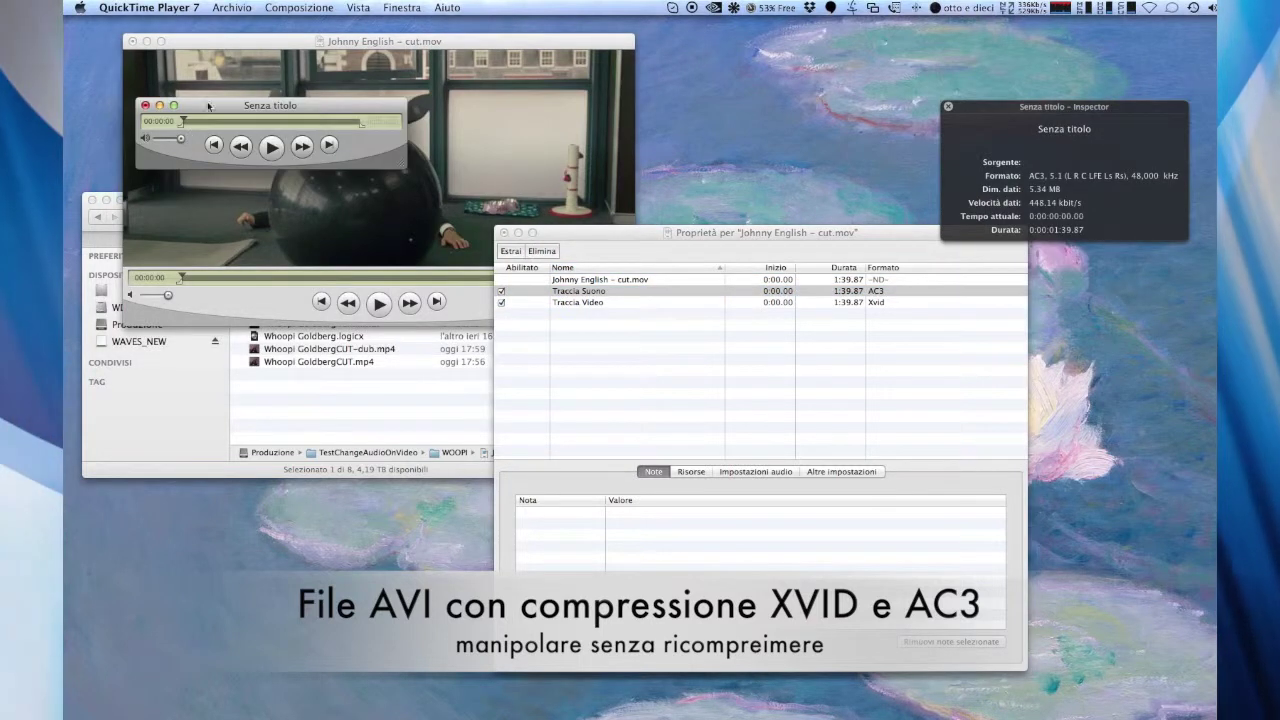
Step: Save the extracted sound track as a self-contained movie named "audio" in the WOOPI folder
left_click(221, 8)
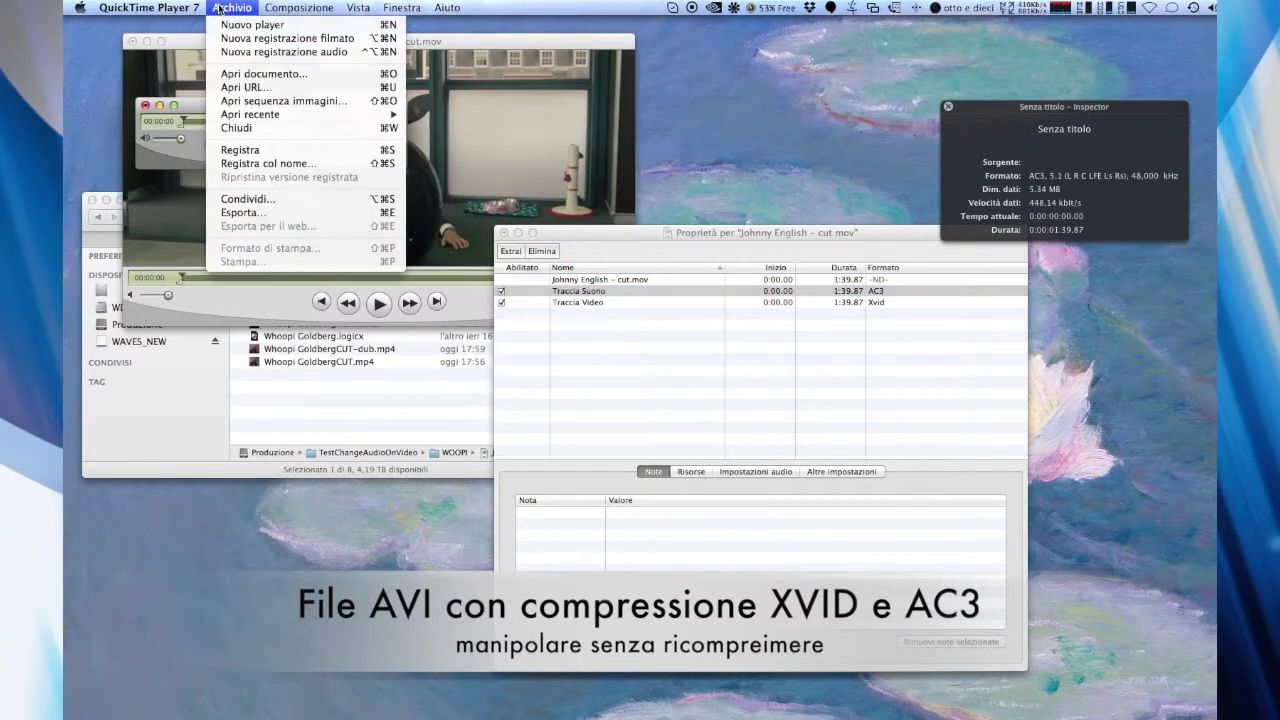
left_click(262, 163)
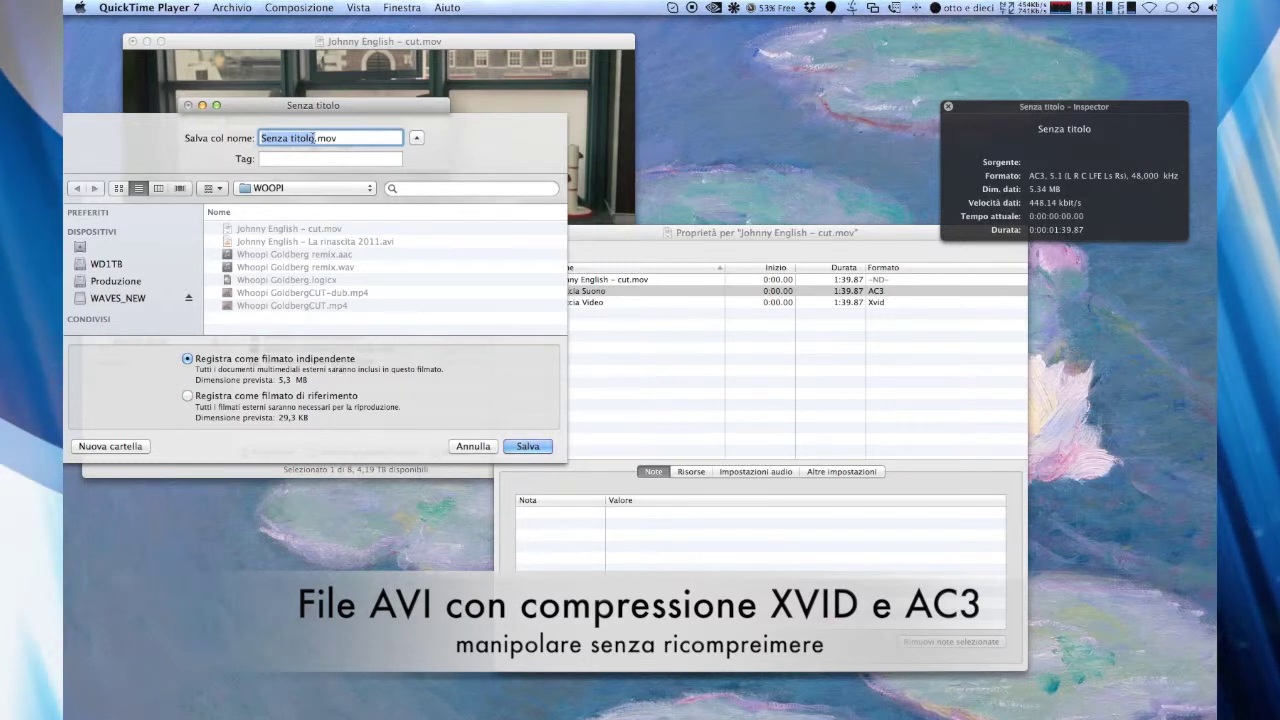
type("audio")
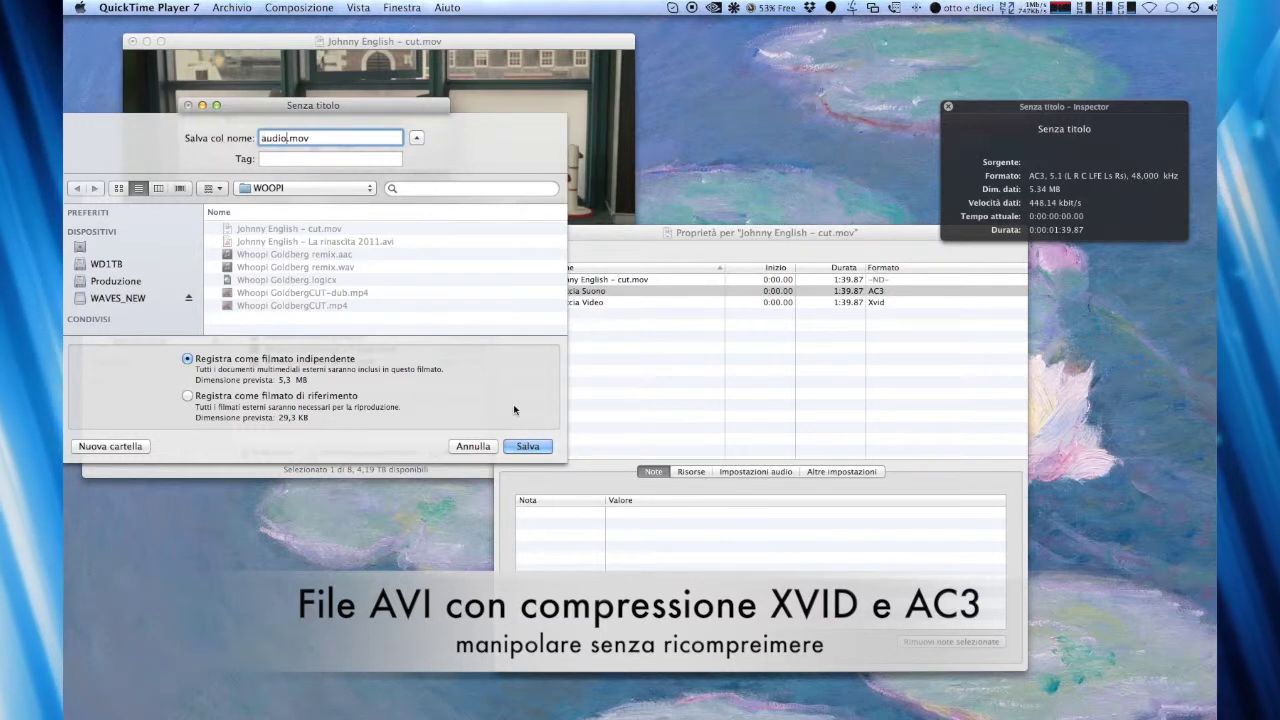
left_click(527, 446)
Step: Rename audio.mov in the WOOPI folder to audio.ac3, accepting the changed extension
left_click(353, 401)
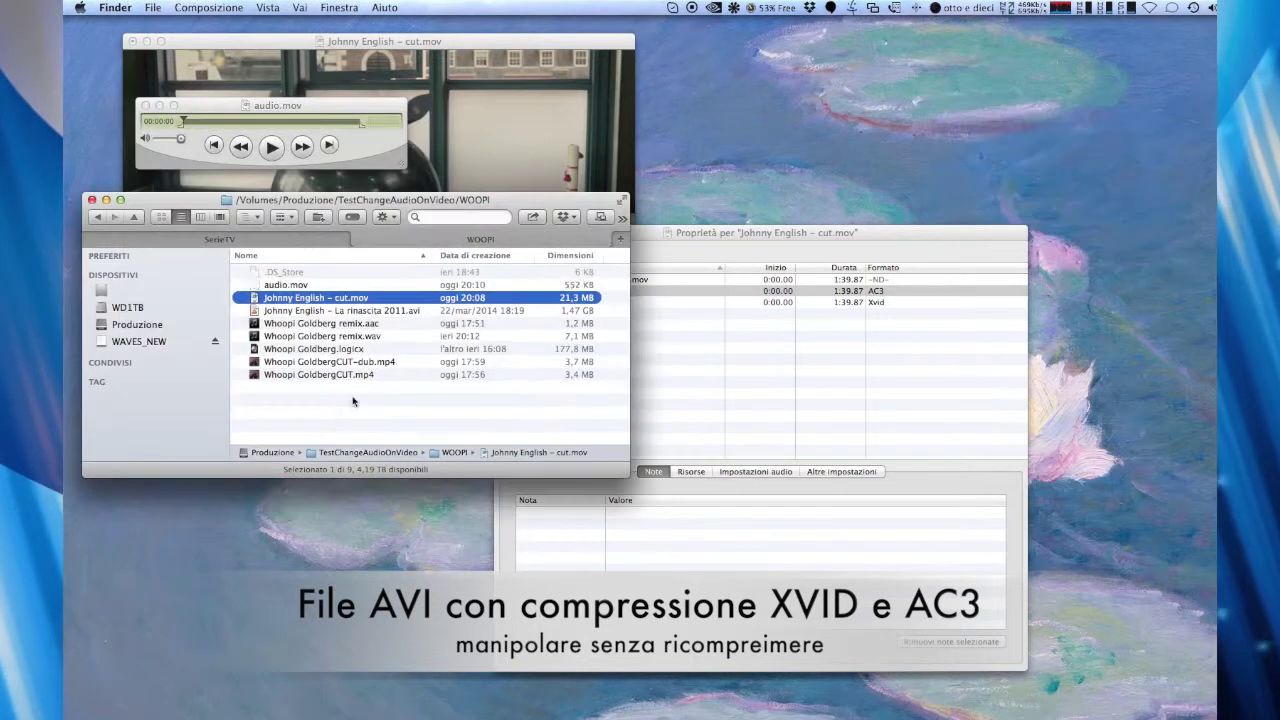
left_click(284, 285)
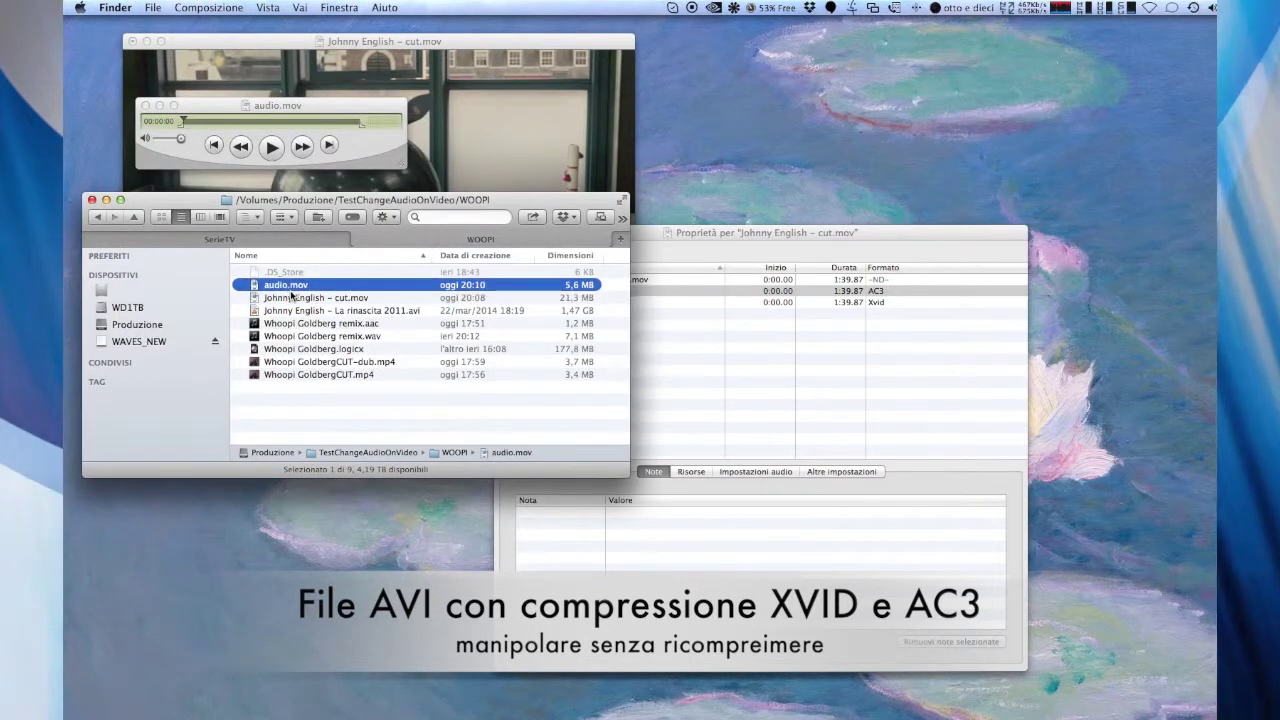
left_click(291, 285)
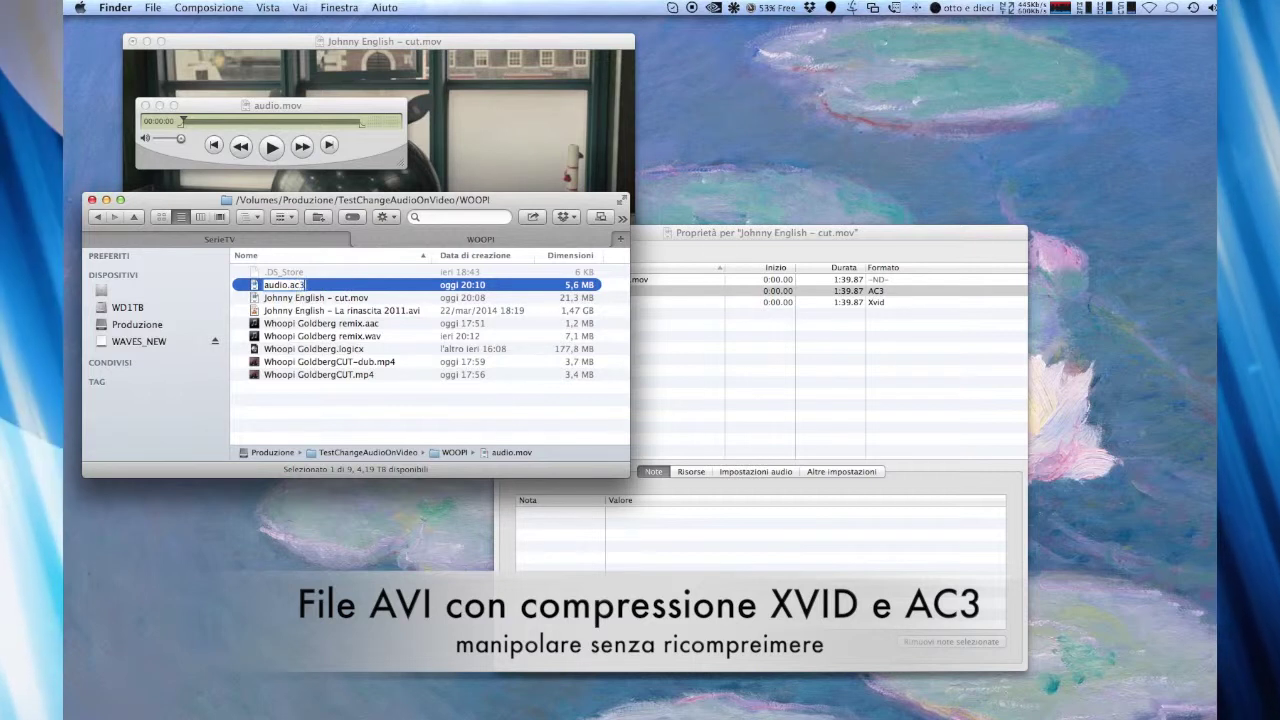
type("ac3")
key("Return")
left_click(857, 263)
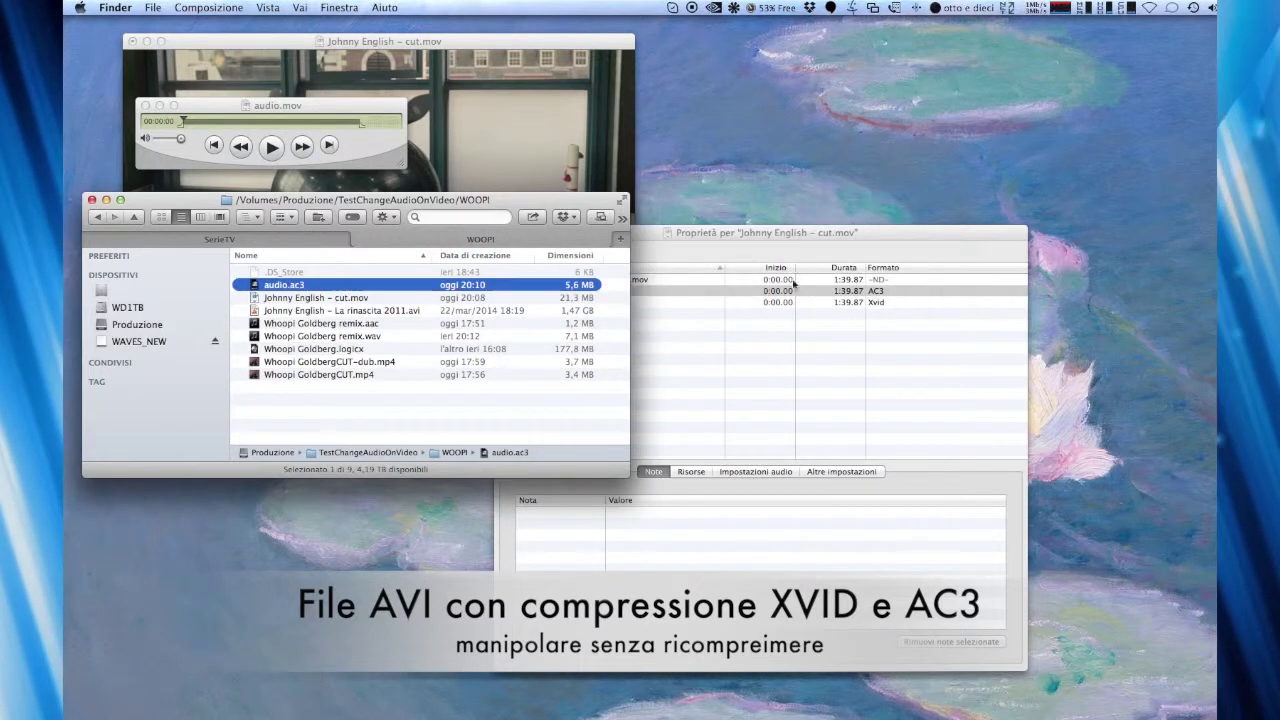
Step: Open audio.ac3 in TwistedWave, examine its separate channels, and close it
right_click(290, 287)
mouse_move(460, 306)
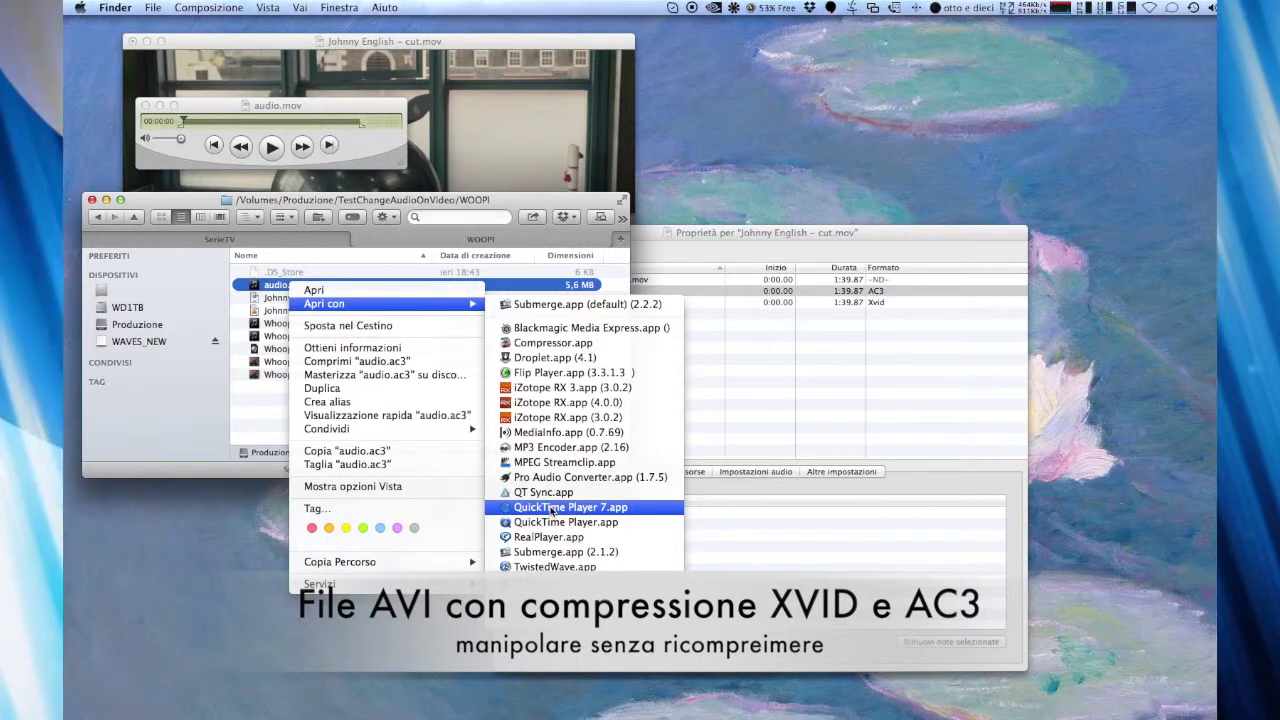
left_click(558, 545)
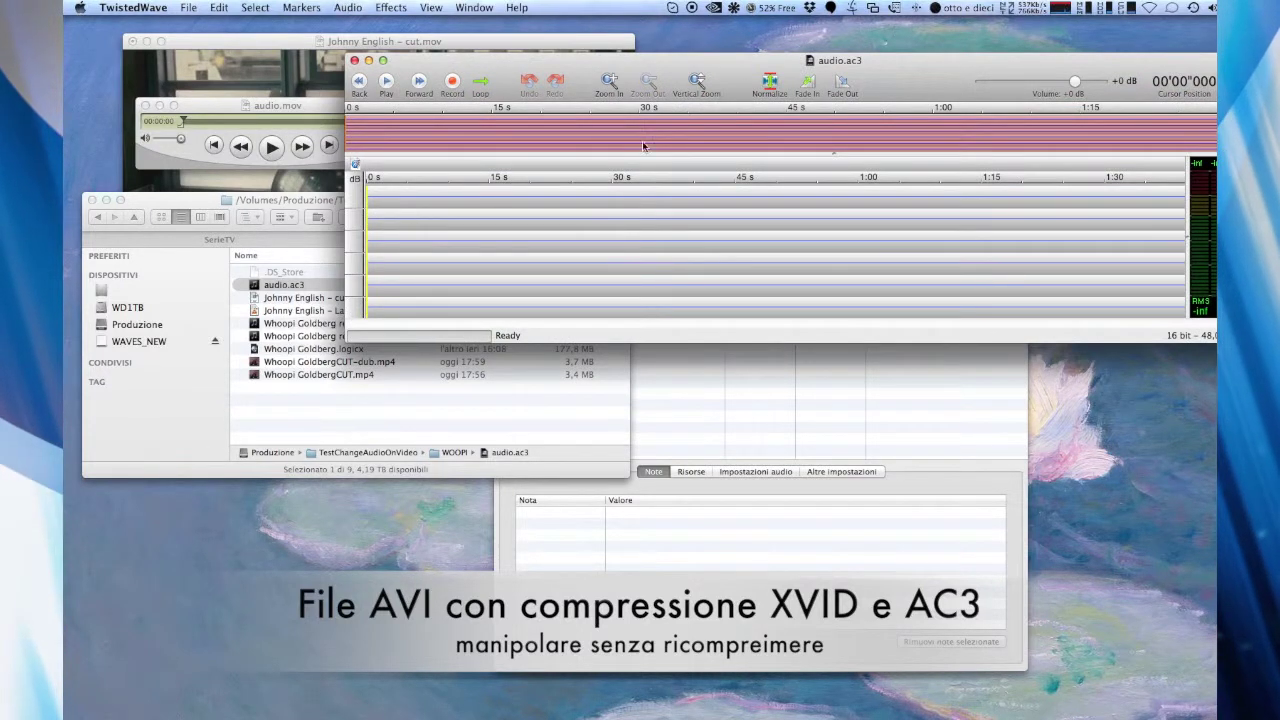
left_click_drag(925, 79, 800, 100)
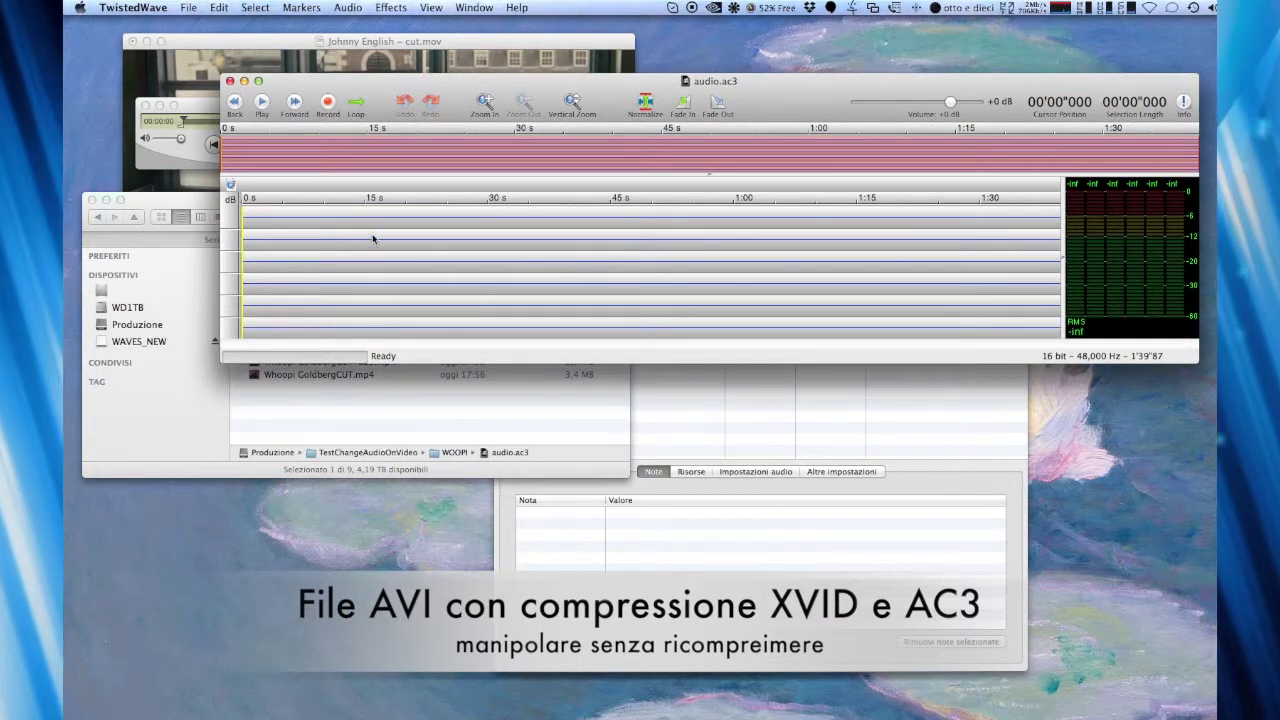
left_click(595, 216)
left_click(584, 258)
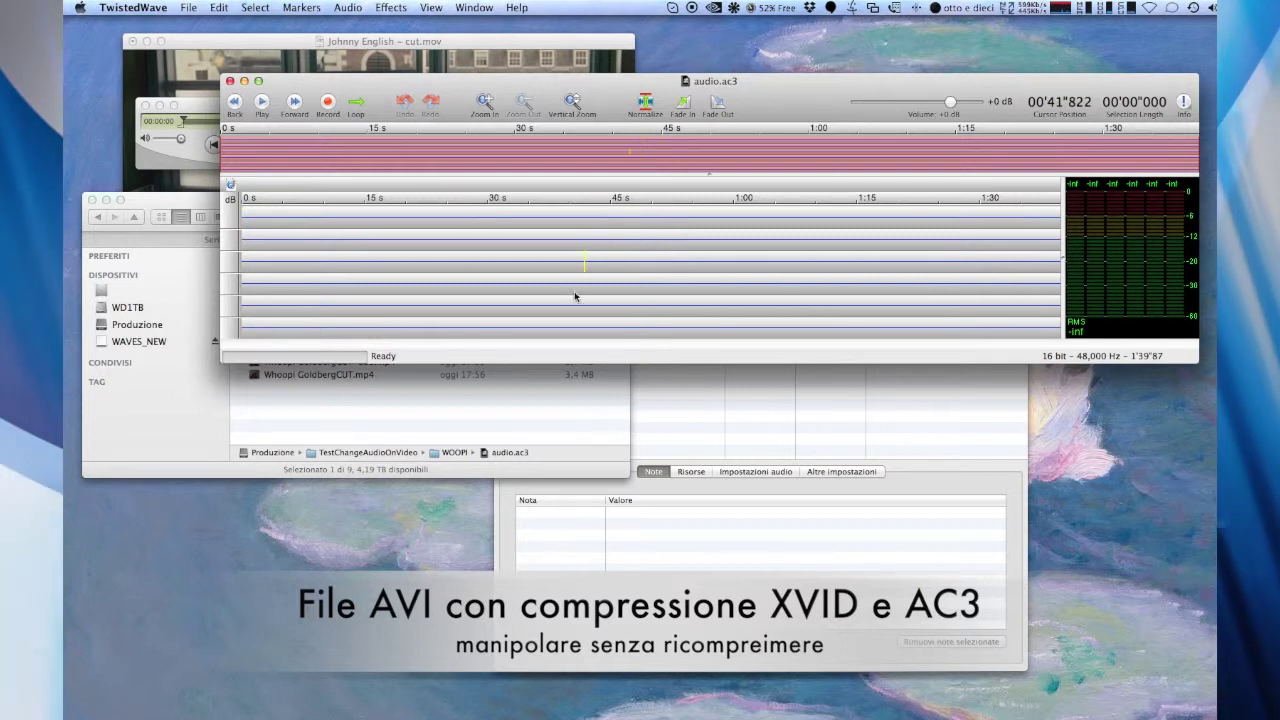
left_click(230, 81)
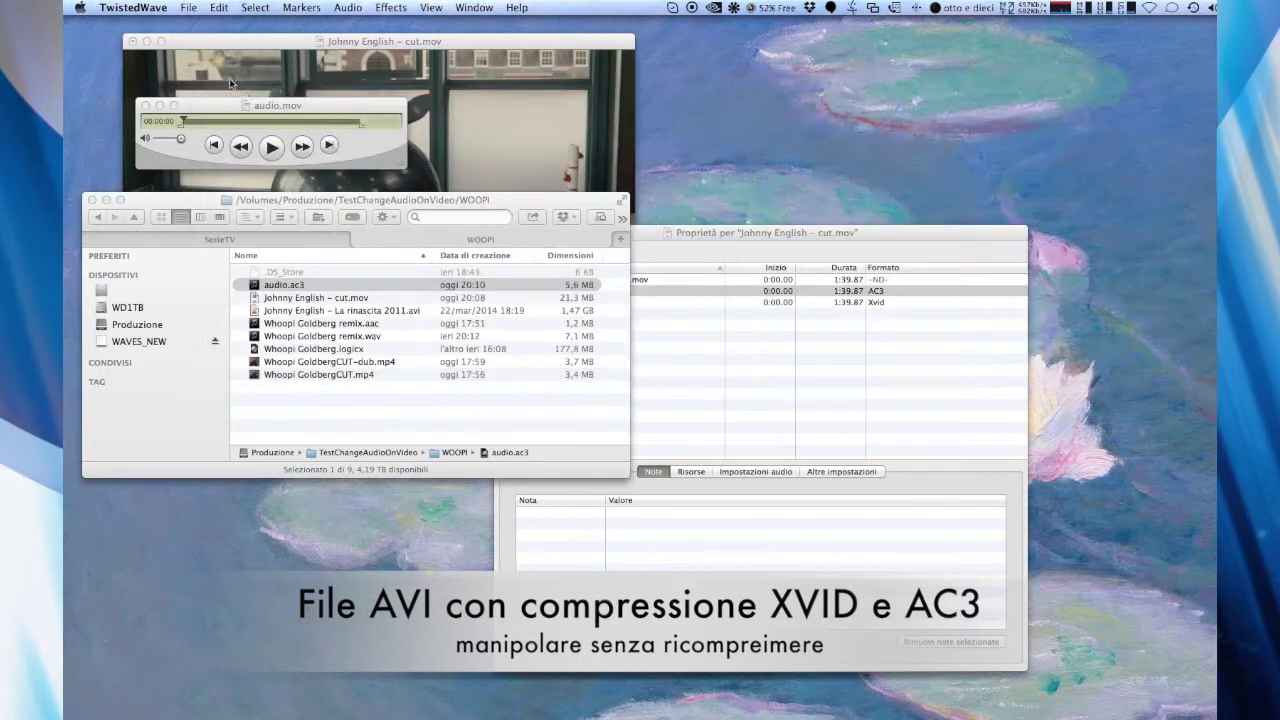
Step: Play audio.ac3 in VLC and minimize the Saffire MixControl mixer to inspect the playlist entry
right_click(293, 287)
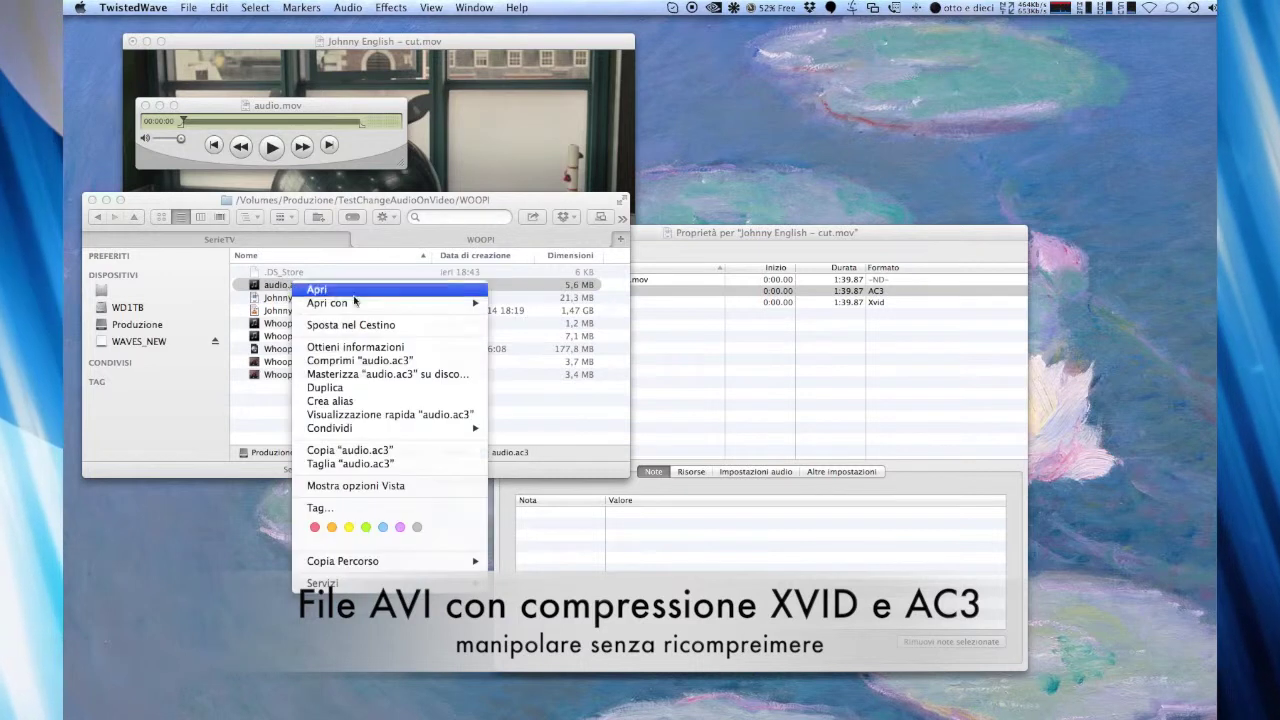
mouse_move(343, 303)
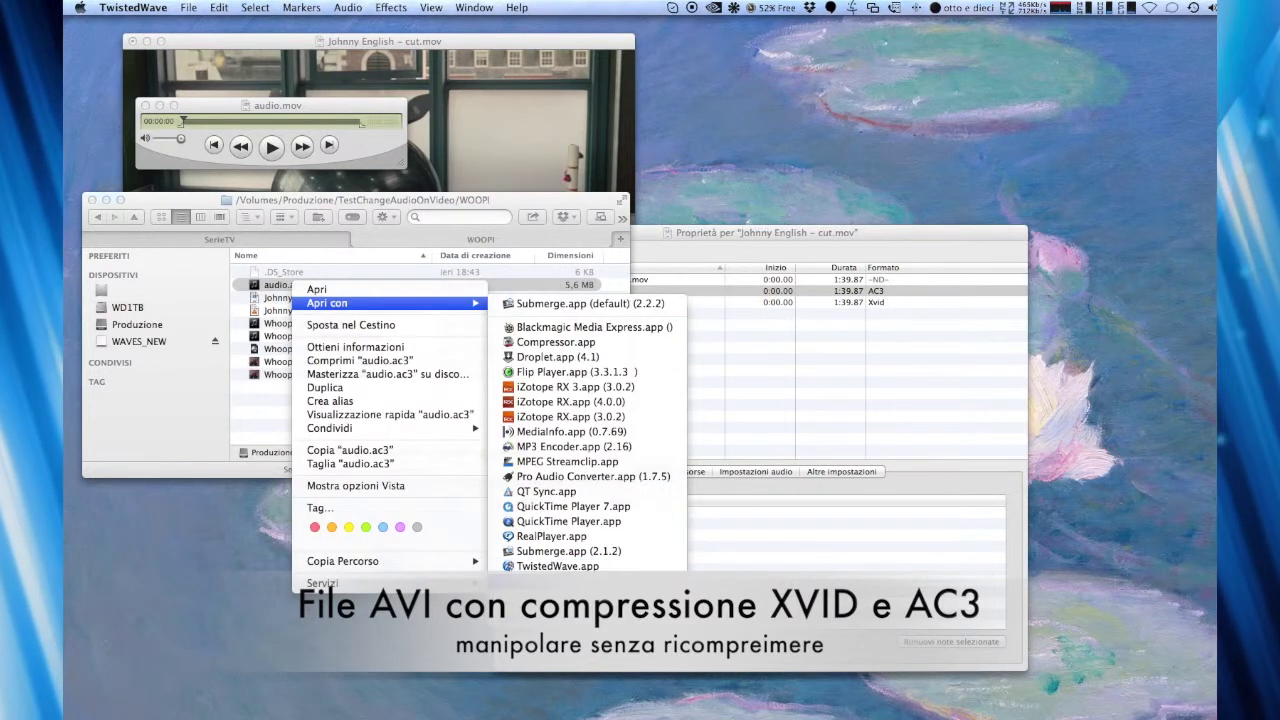
left_click(590, 566)
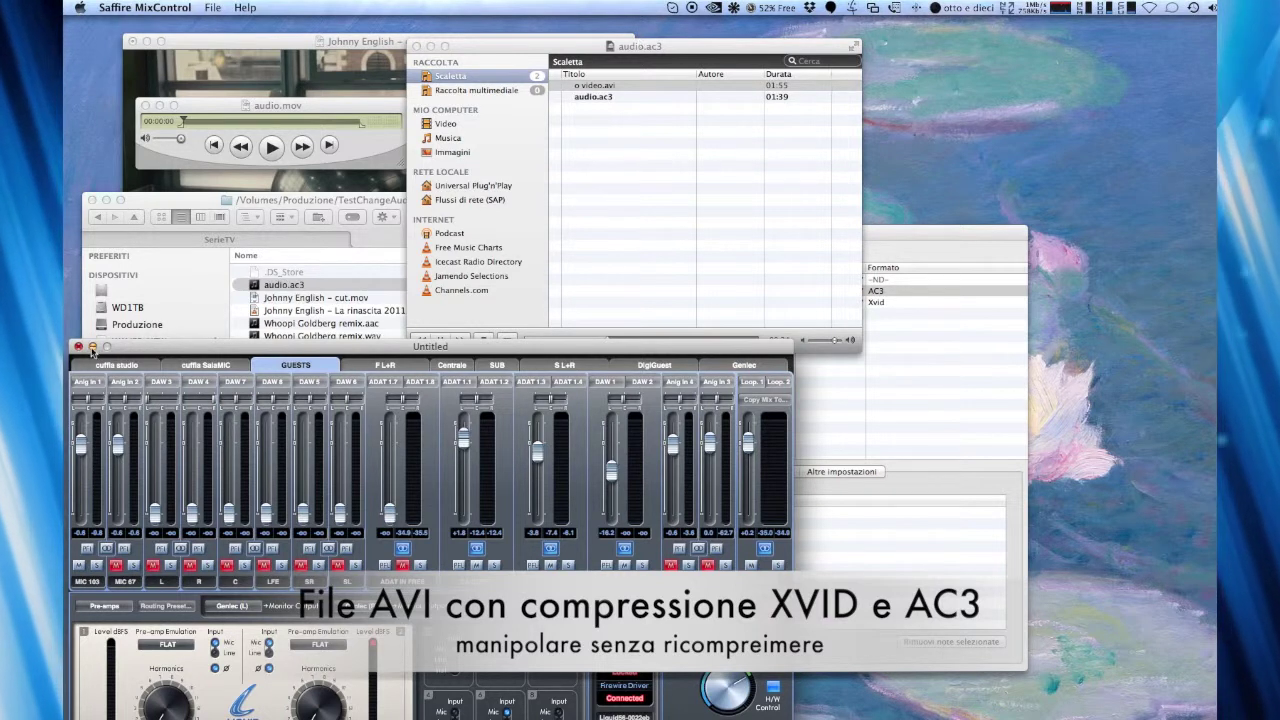
left_click(92, 346)
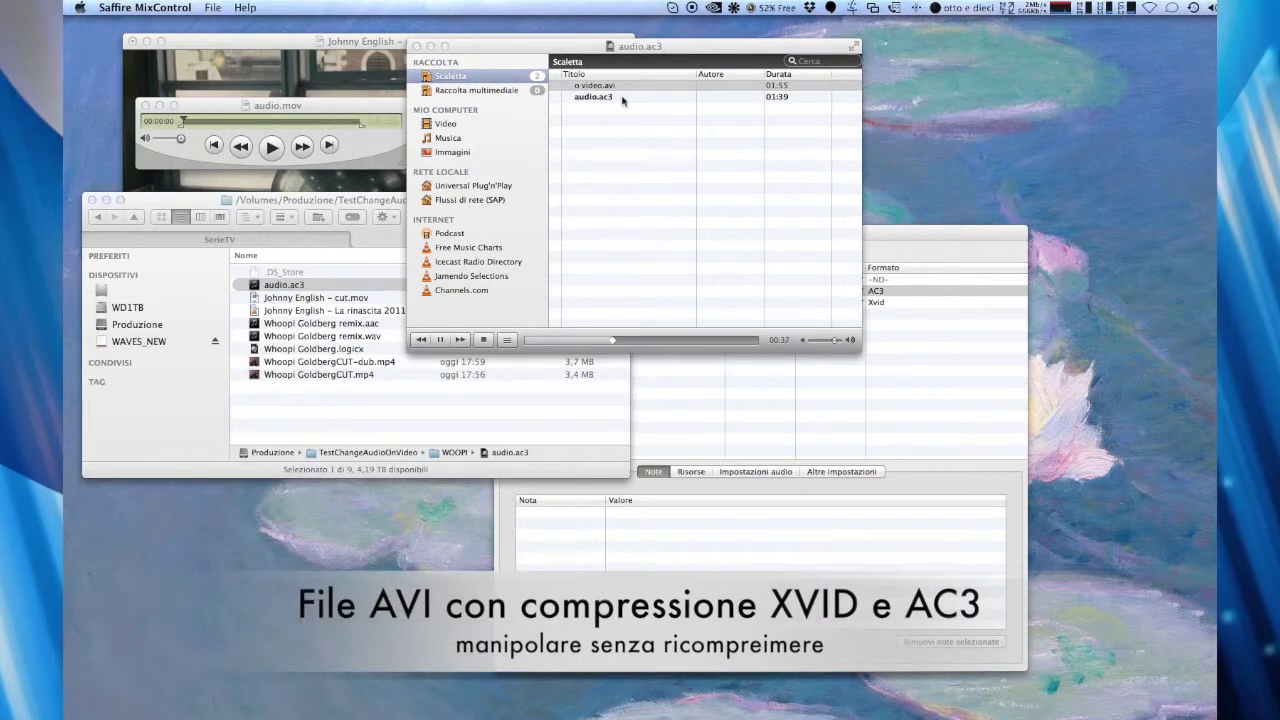
double_click(607, 100)
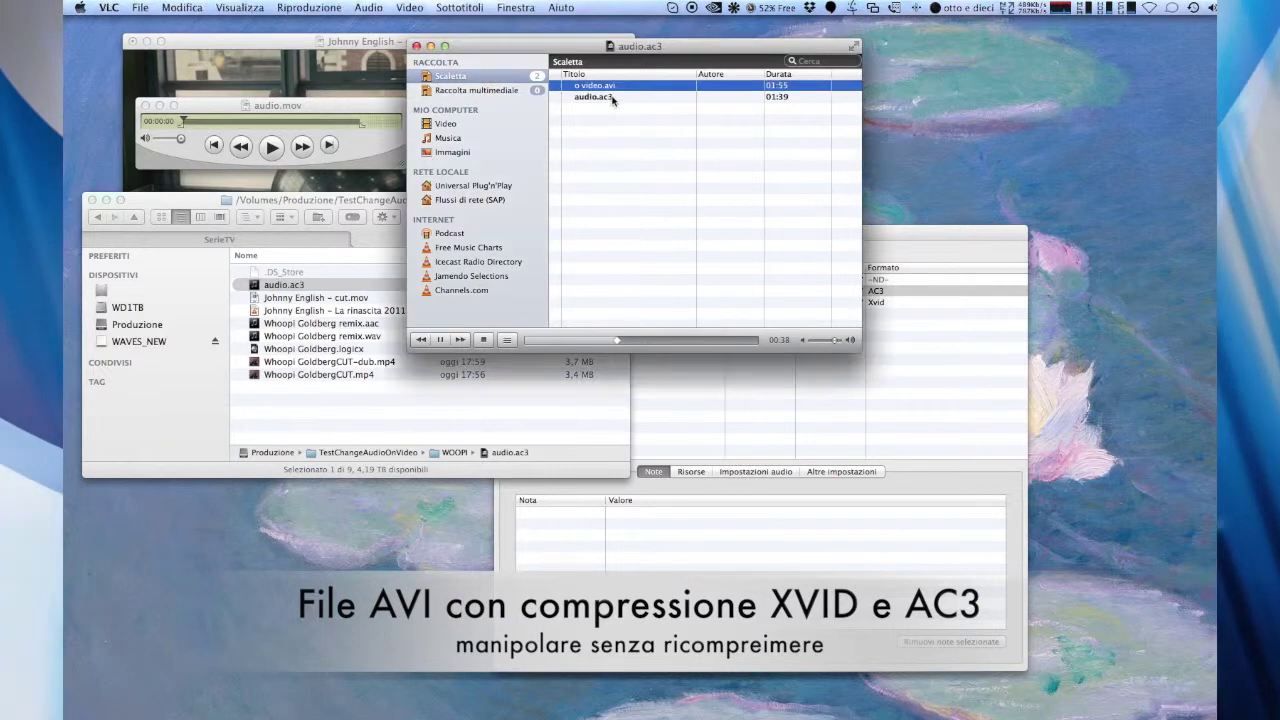
Step: Quit VLC and close the audio.mov player window, keeping audio.ac3 selected in the WOOPI folder
left_click(416, 46)
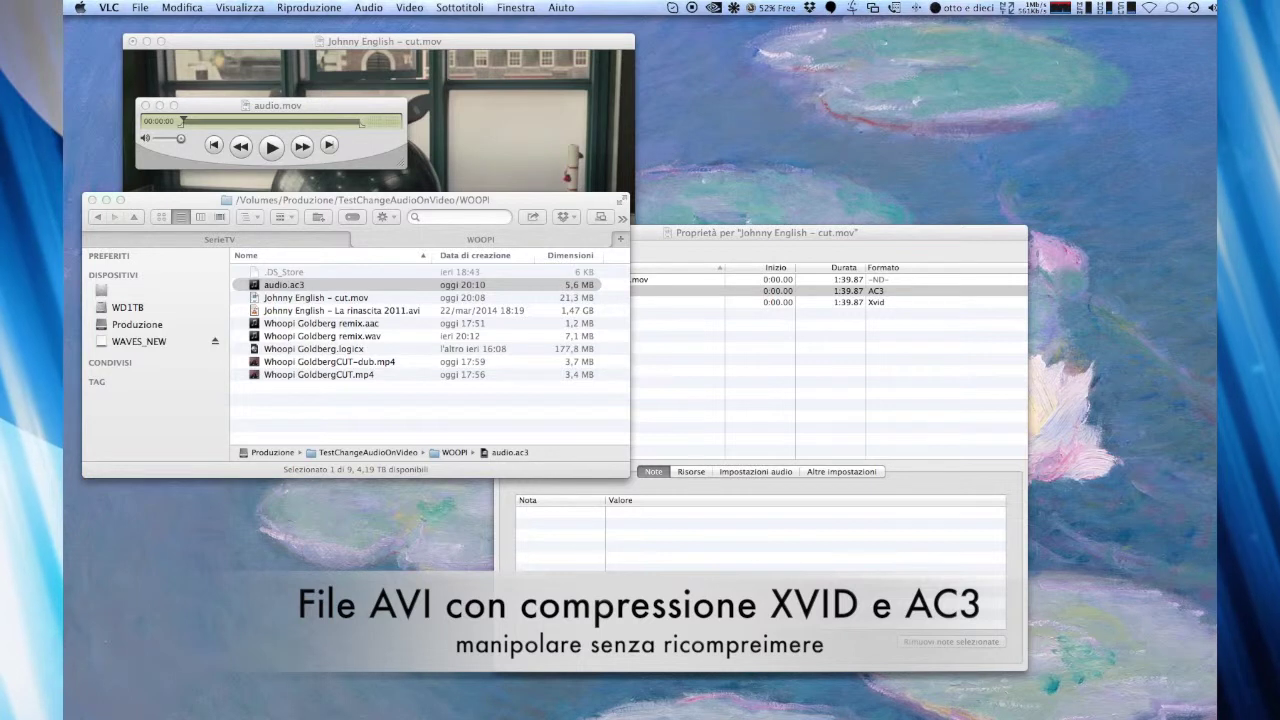
right_click(1110, 712)
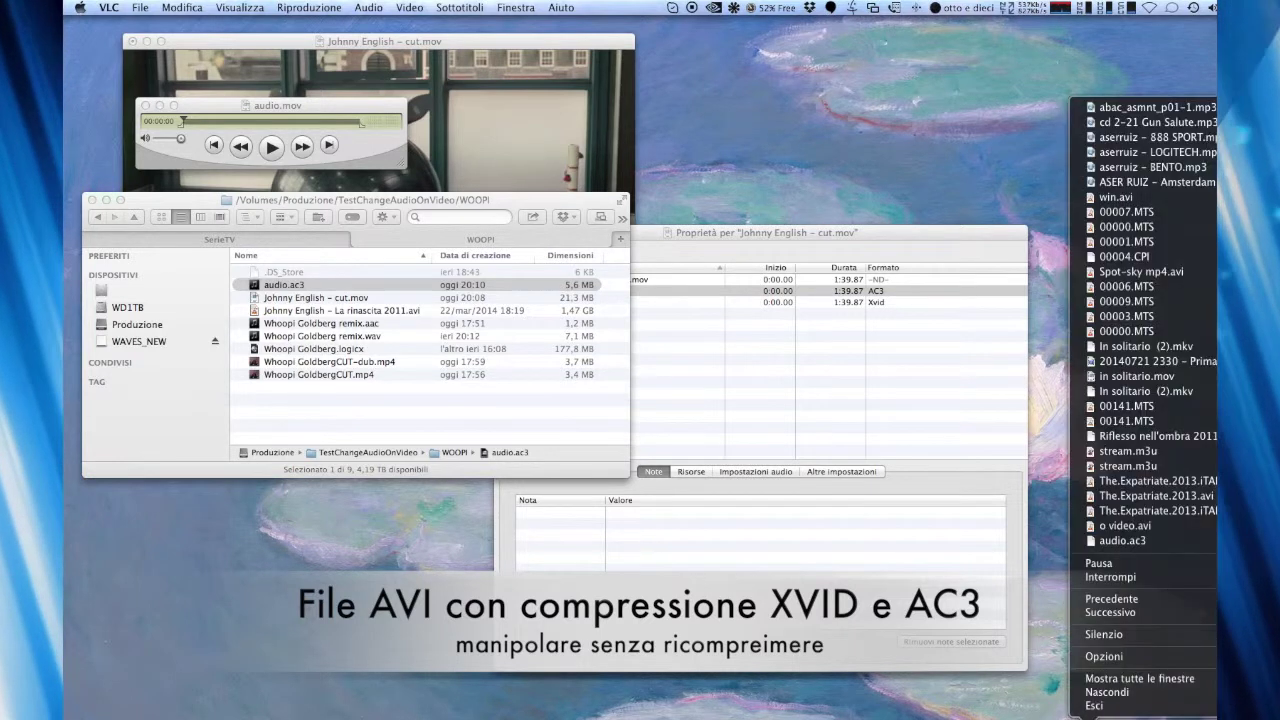
left_click(1106, 706)
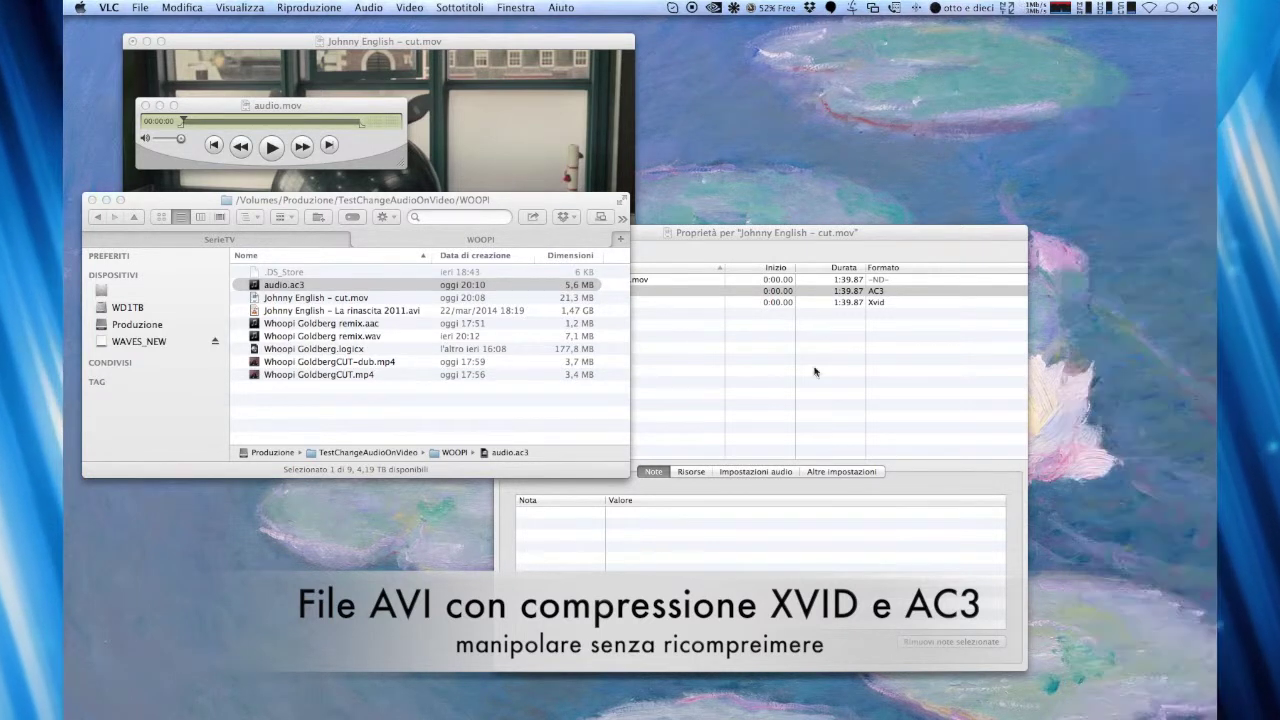
left_click(327, 286)
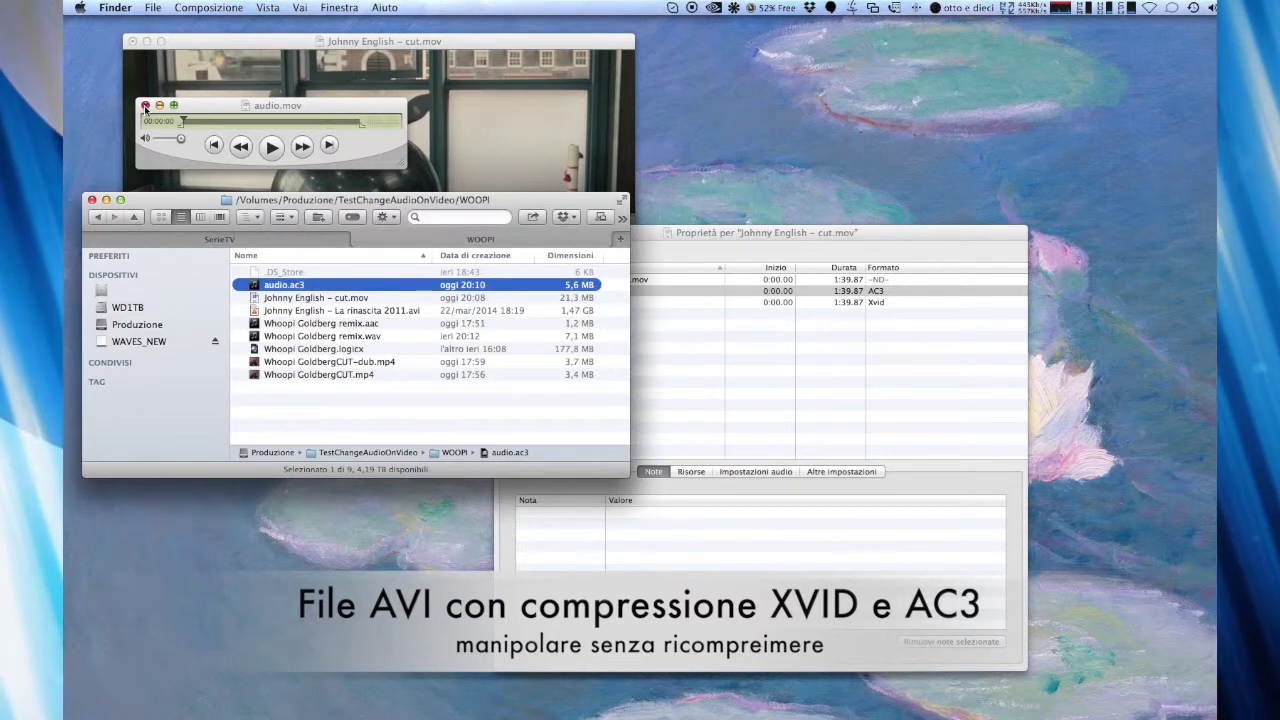
left_click(145, 106)
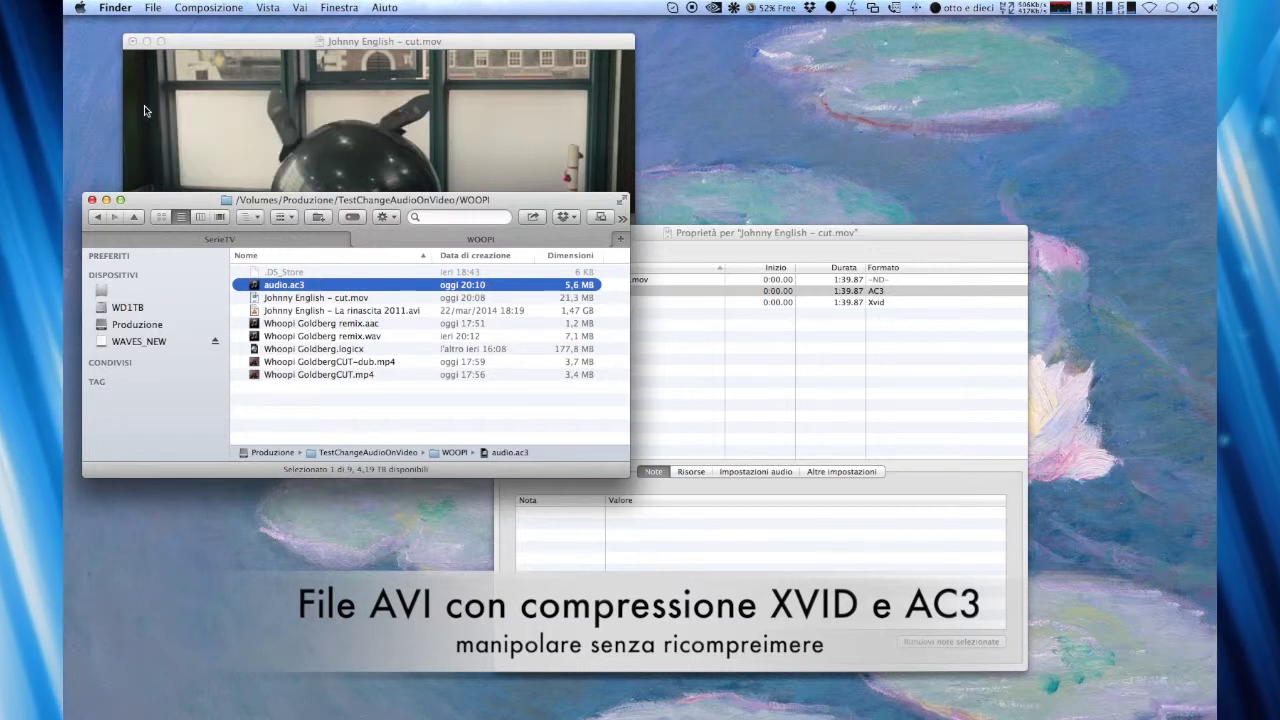
Step: Rename Johnny English – cut.mov in the WOOPI folder to use the .avi extension and accept the change
left_click(357, 298)
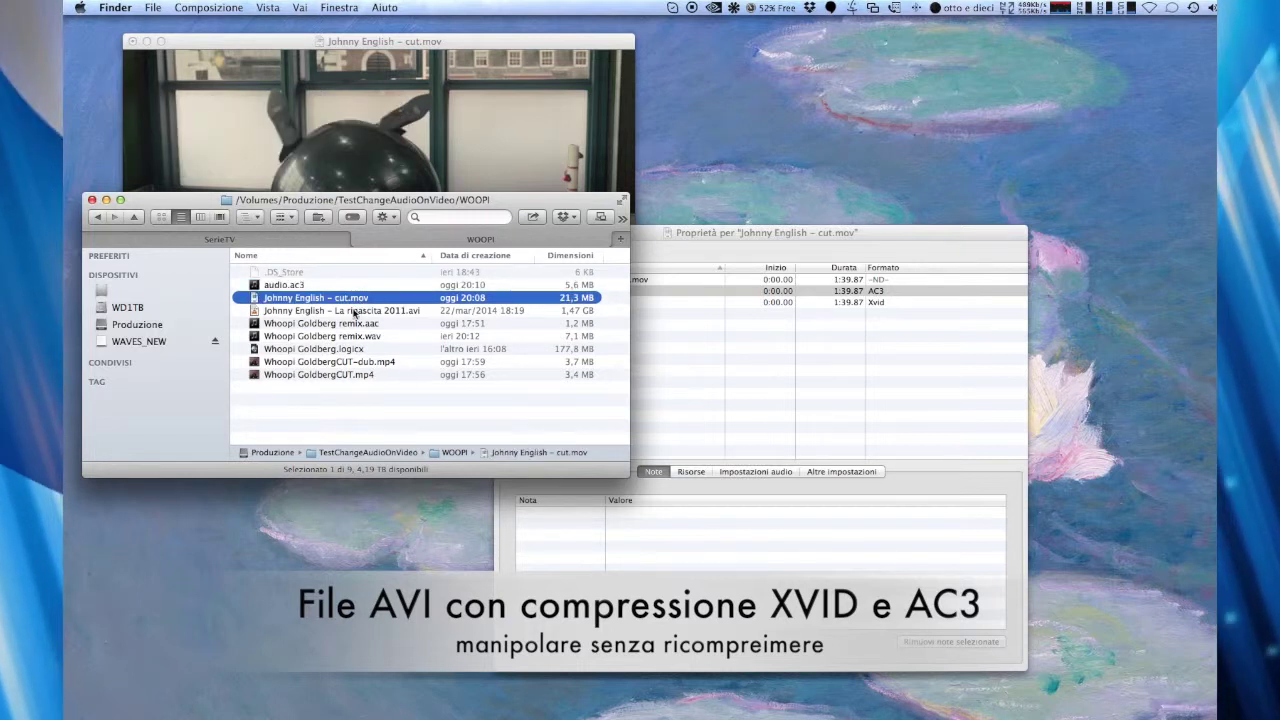
left_click(352, 298)
left_click(351, 298)
left_click_drag(351, 298, 385, 306)
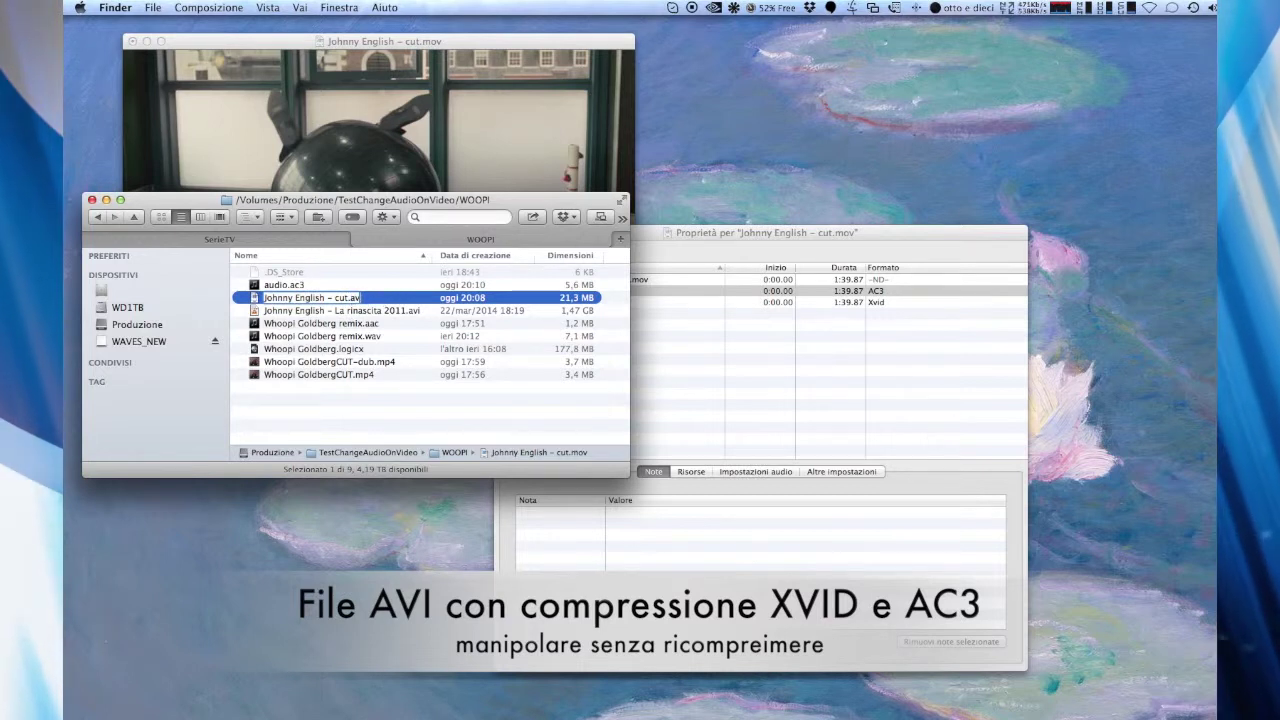
type("avi")
key("Return")
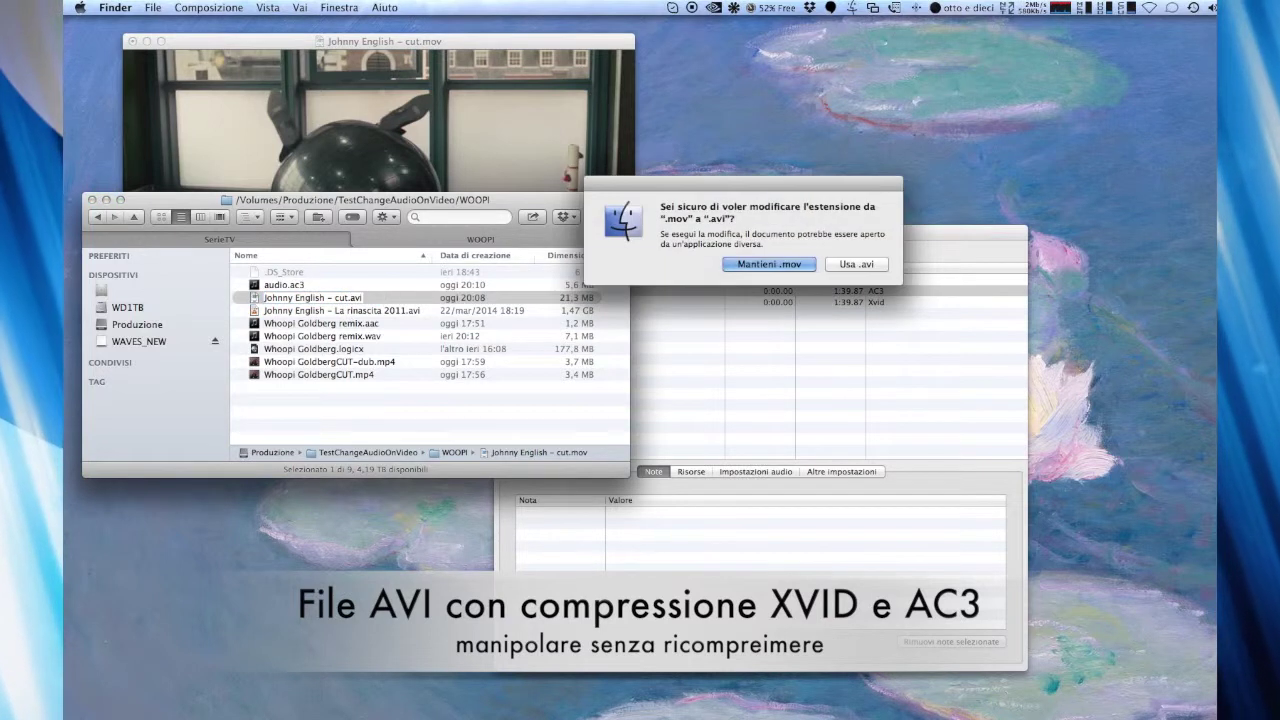
left_click(866, 265)
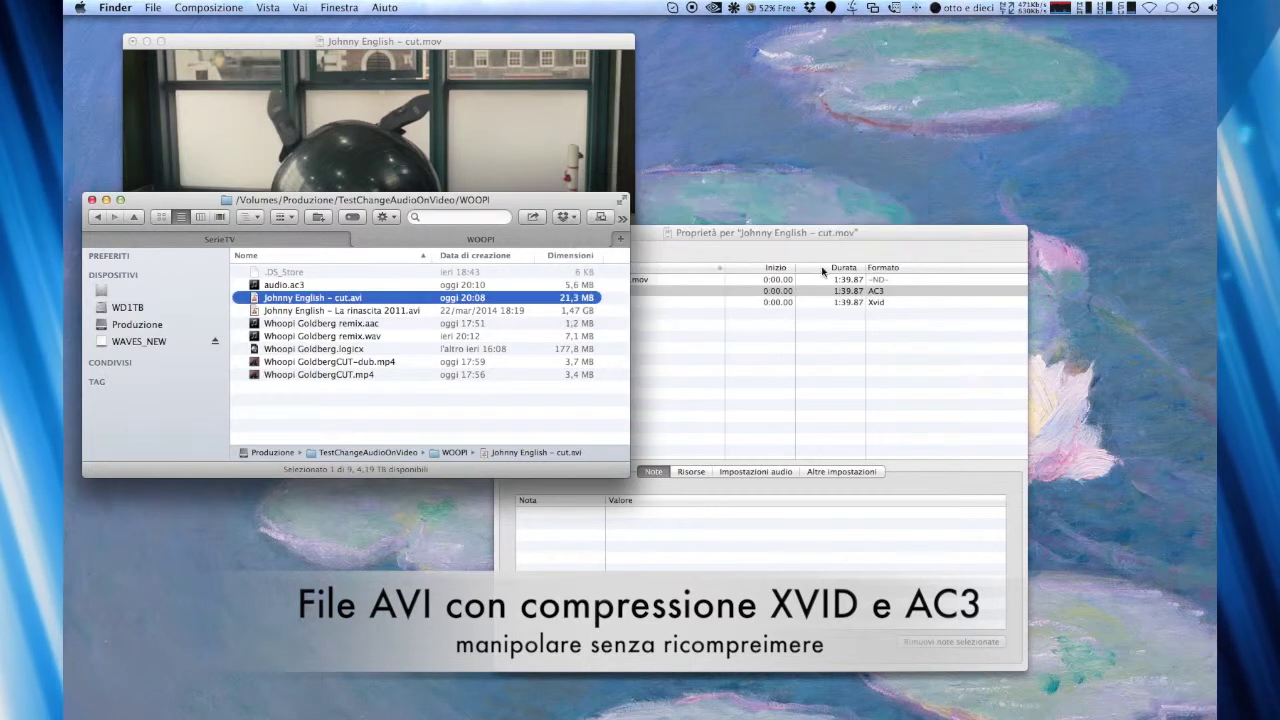
Step: Open Johnny English – cut.avi with VLC to check its playback
right_click(341, 297)
mouse_move(520, 318)
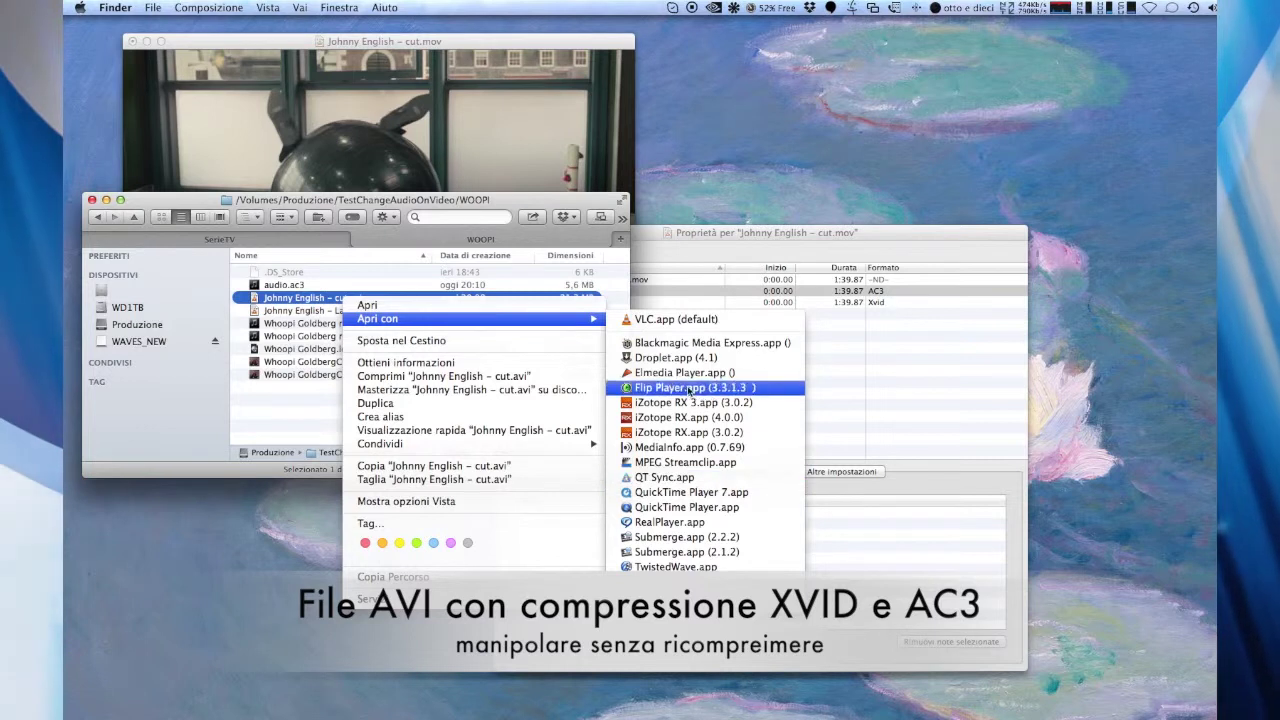
left_click(708, 320)
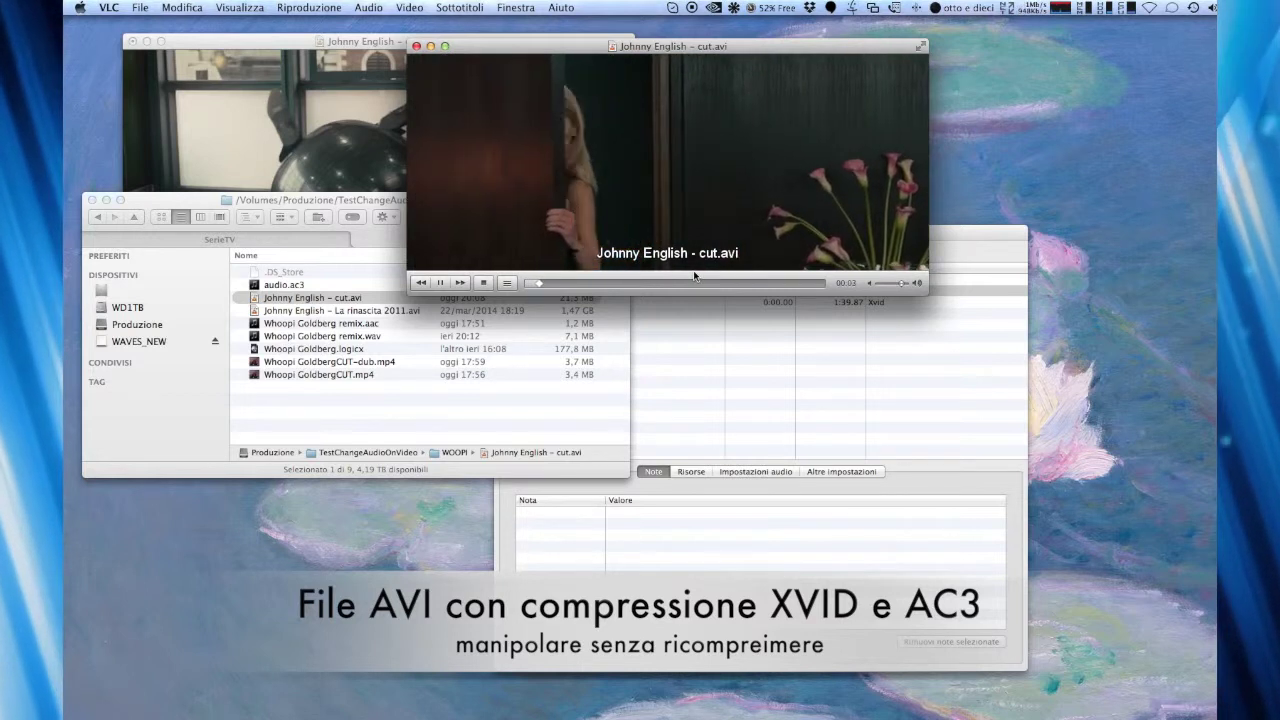
Step: Look through VLC's view and playback commands, and close the Johnny English – cut.avi player window
left_click(309, 7)
mouse_move(240, 7)
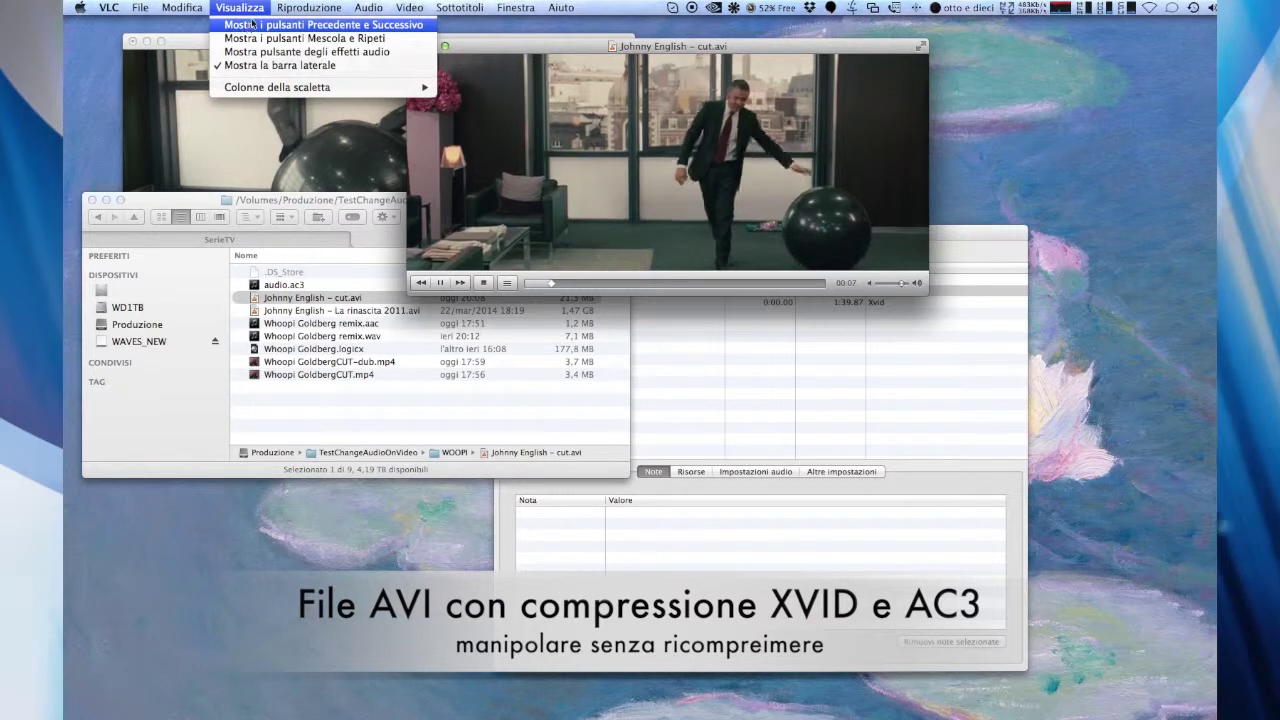
mouse_move(357, 9)
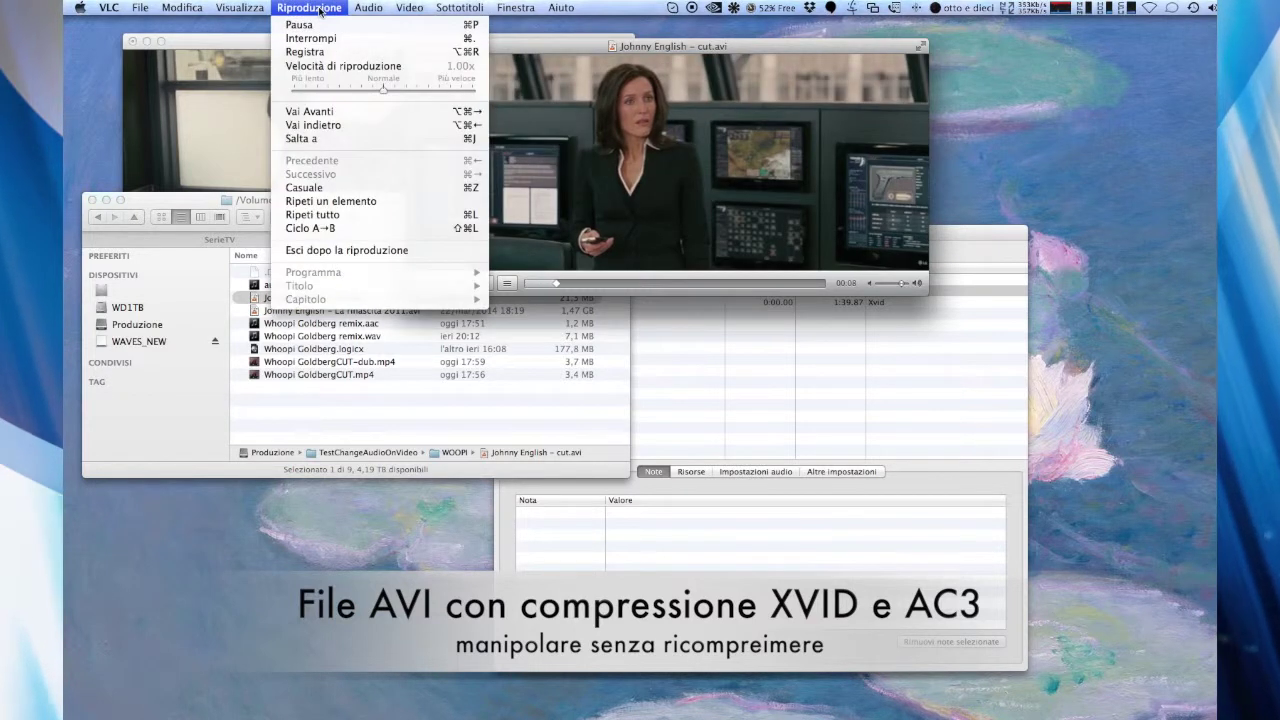
left_click(497, 44)
left_click(416, 46)
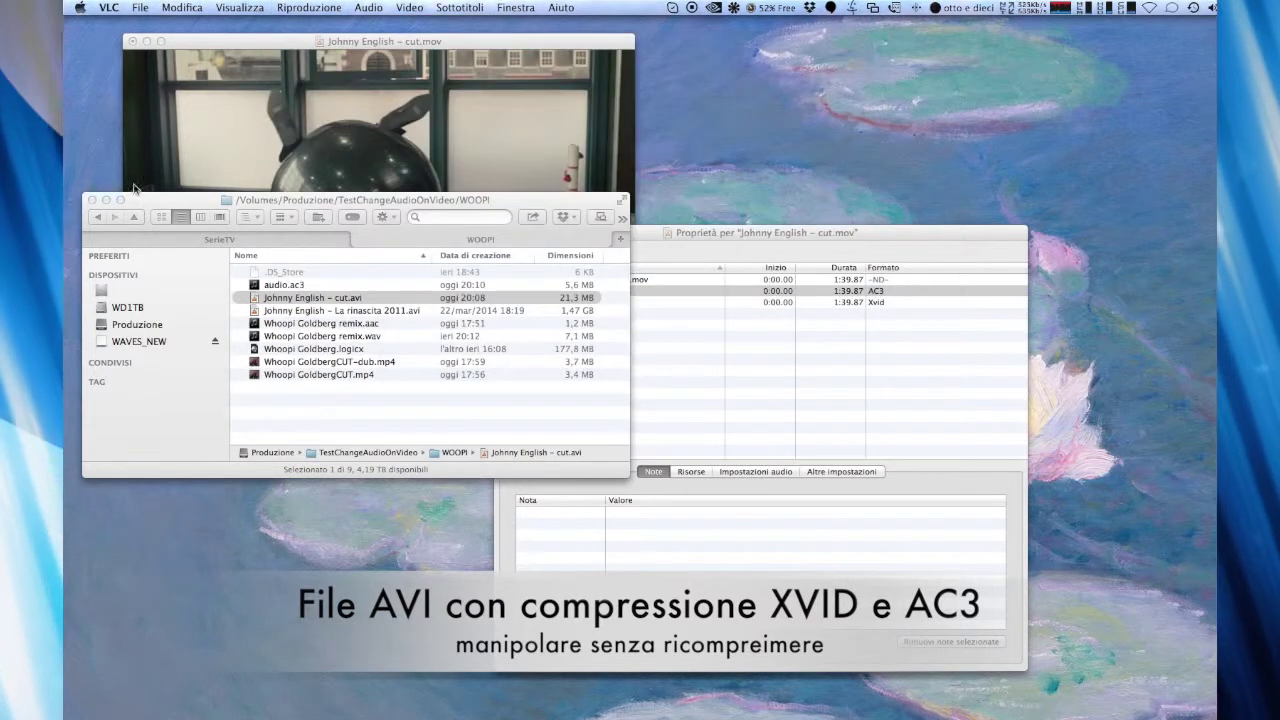
Step: Switch to QuickTime Player 7, bring up the movie properties of Johnny English – cut.mov, and arrange the player, properties and Inspector windows
left_click(290, 52)
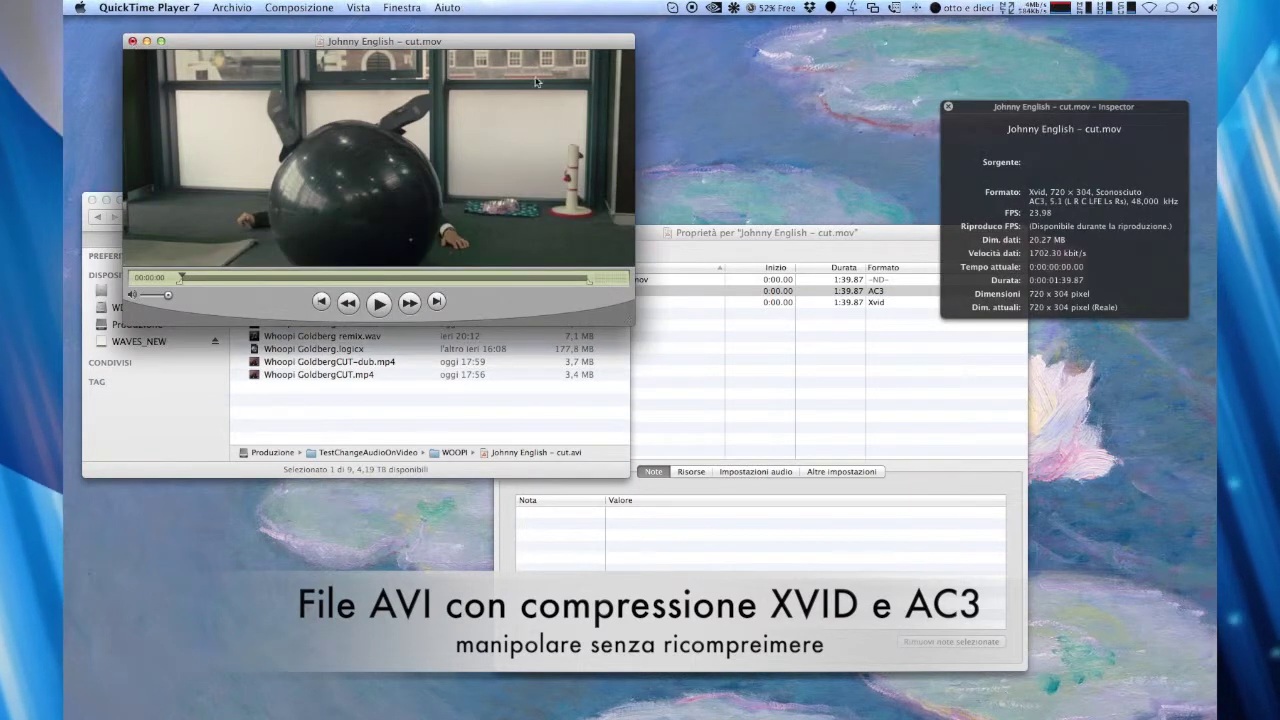
left_click_drag(415, 44, 405, 37)
left_click(323, 13)
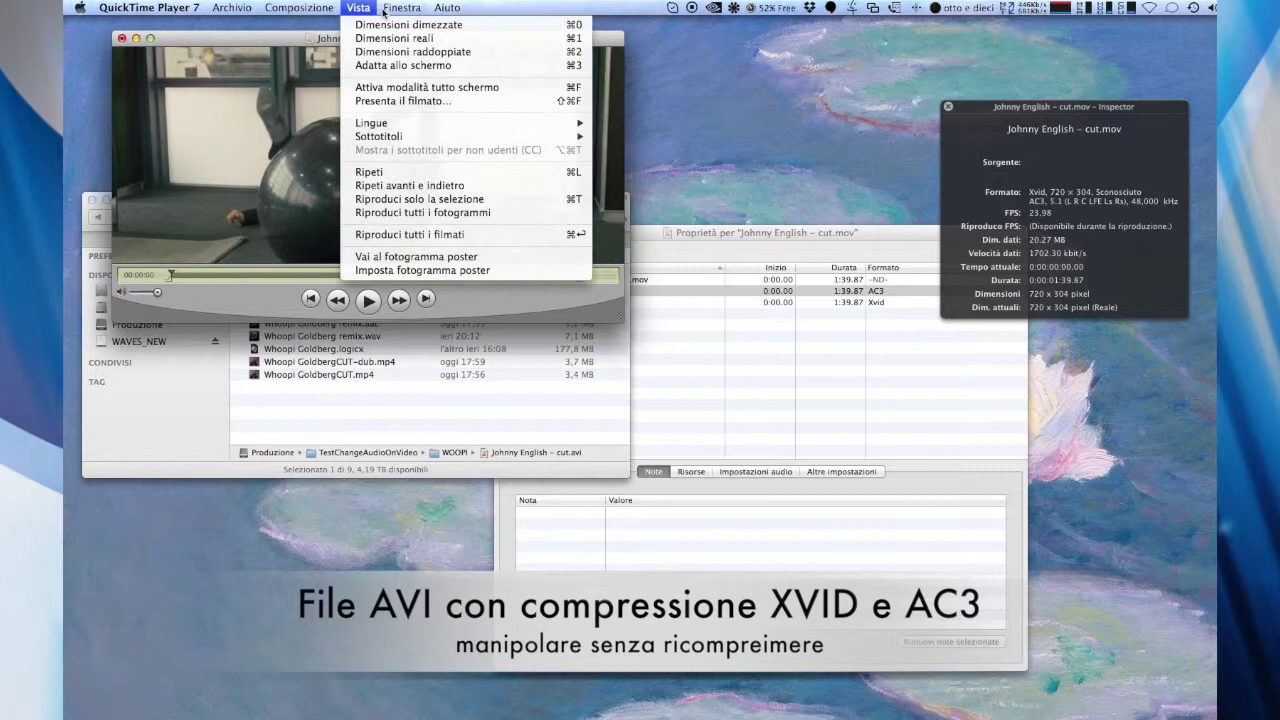
left_click(418, 75)
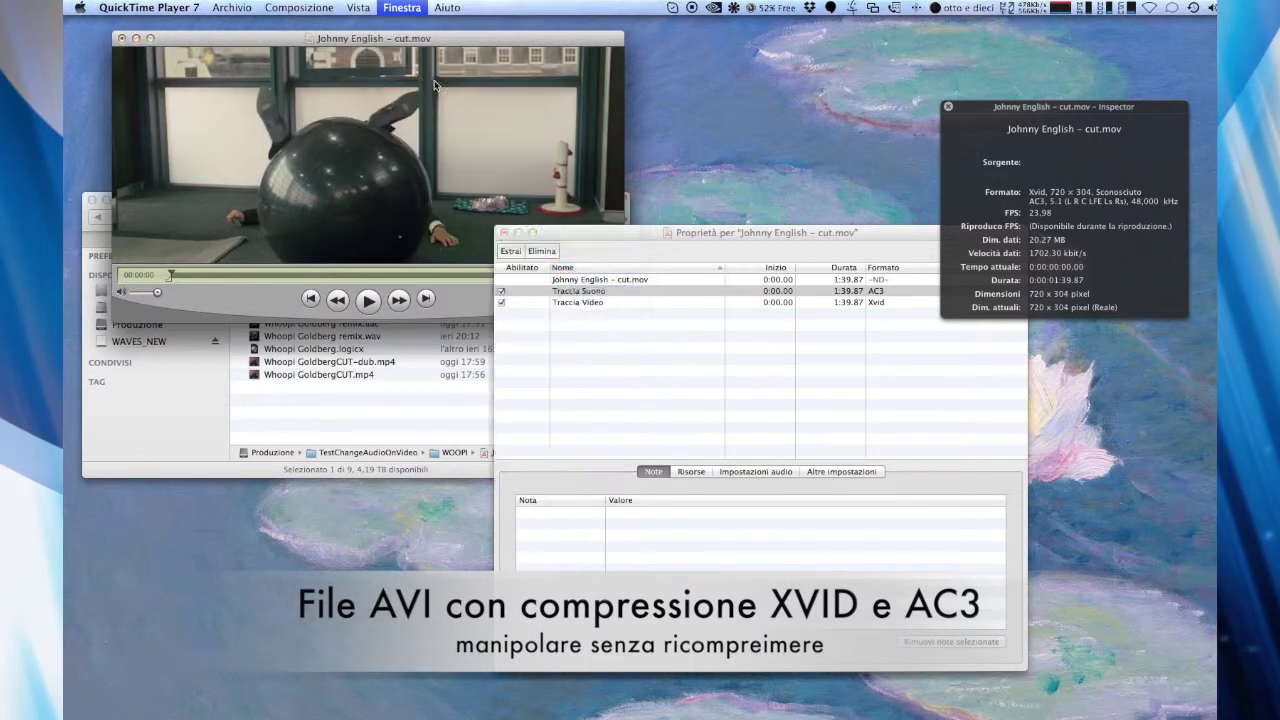
left_click_drag(827, 241, 932, 48)
left_click_drag(967, 104, 1039, 182)
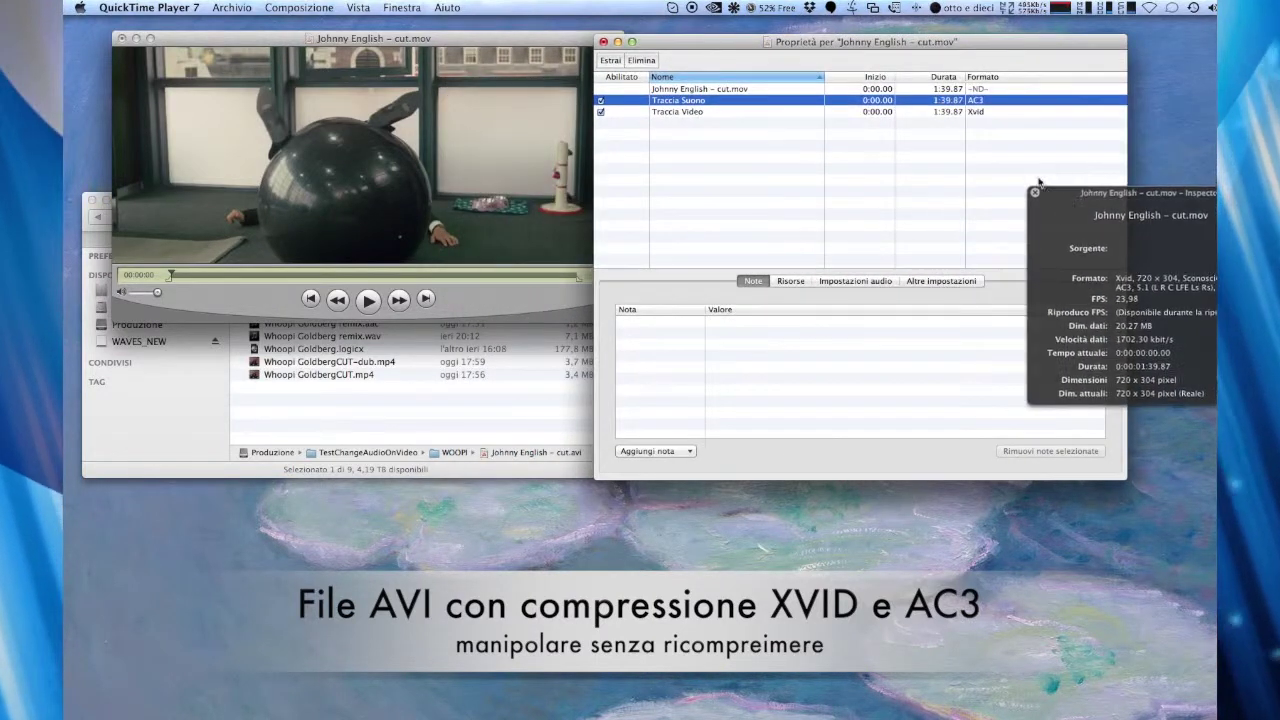